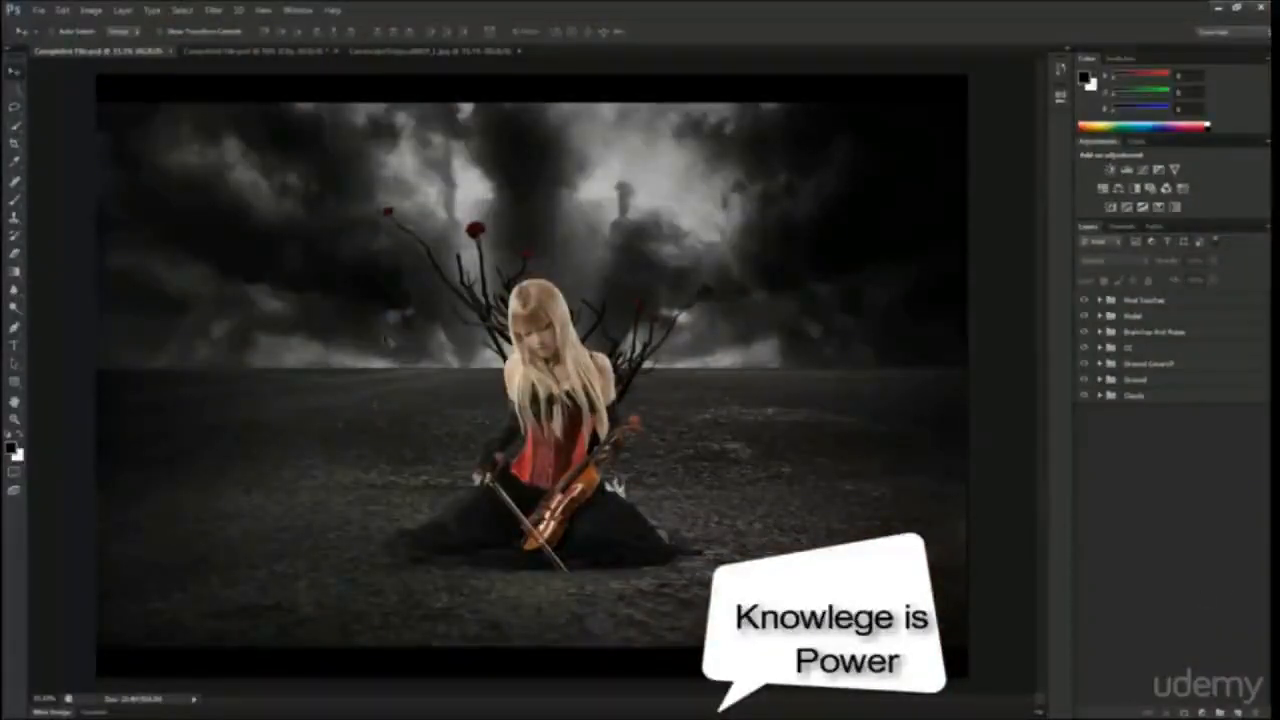
# - Look over the Transform commands available for the City group in the city composite
pyautogui.click(182, 10)
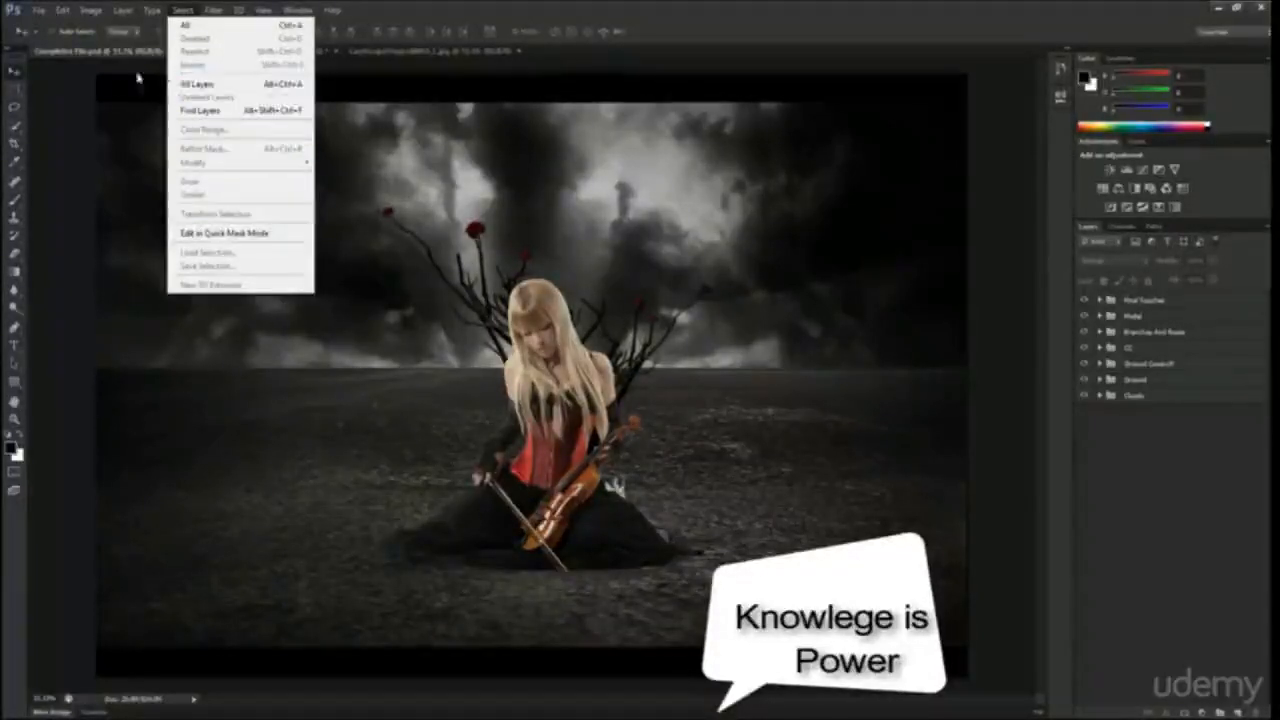
pyautogui.moveTo(62, 10)
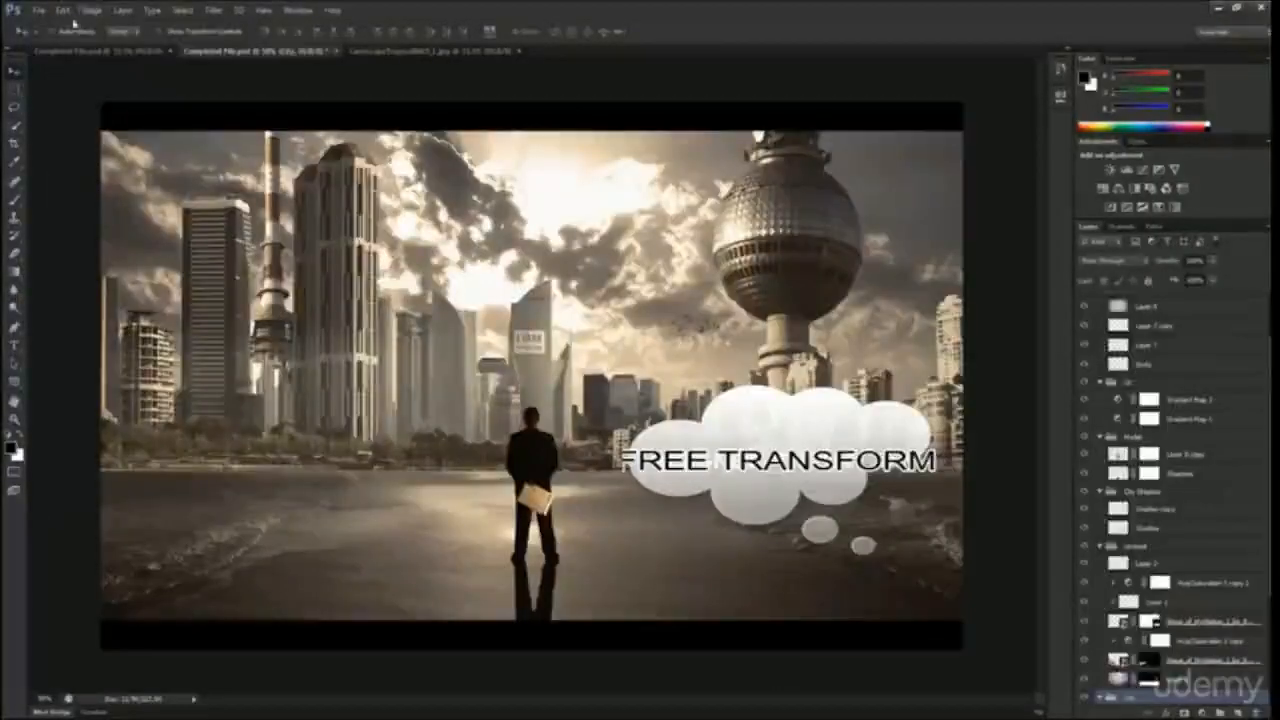
pyautogui.click(66, 11)
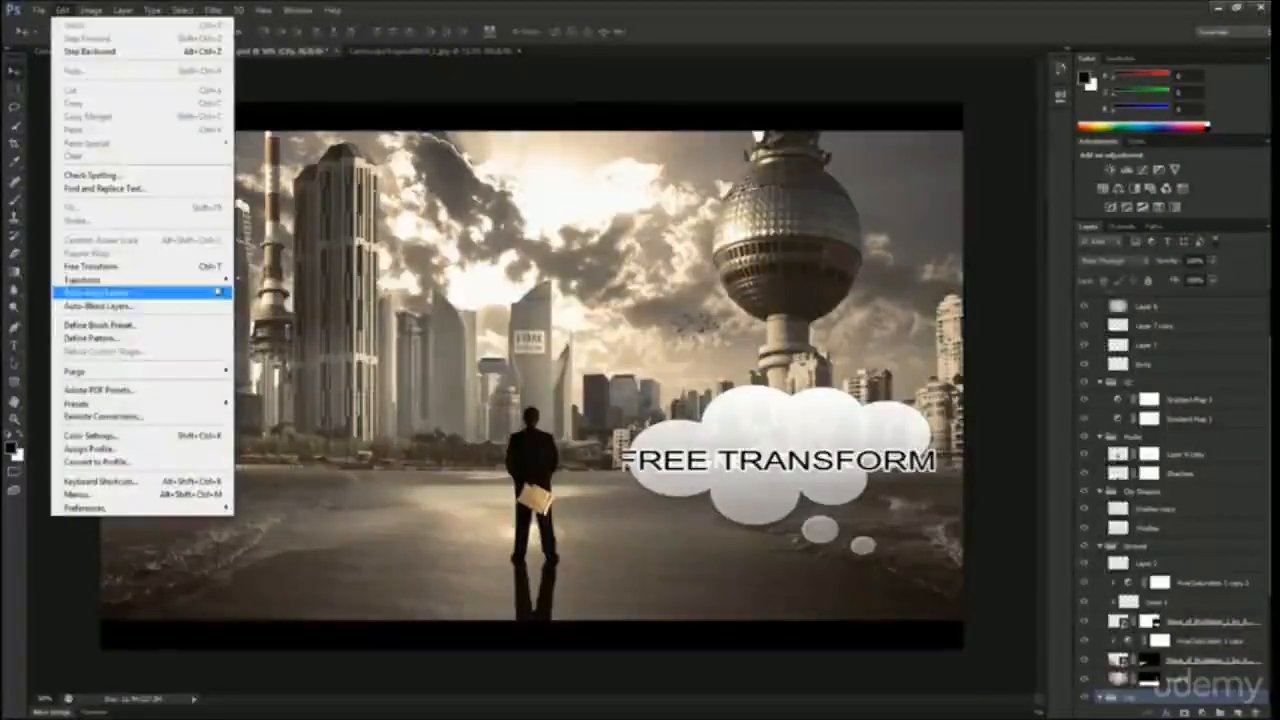
pyautogui.moveTo(200, 279)
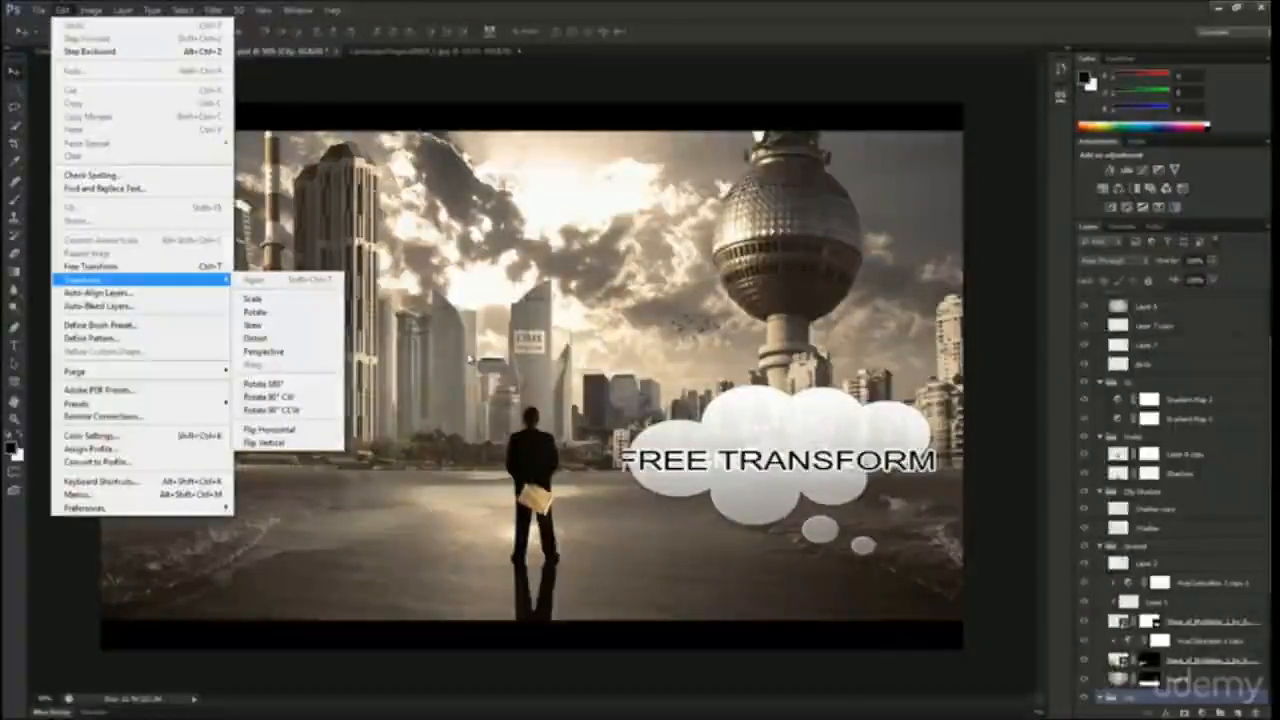
pyautogui.click(472, 358)
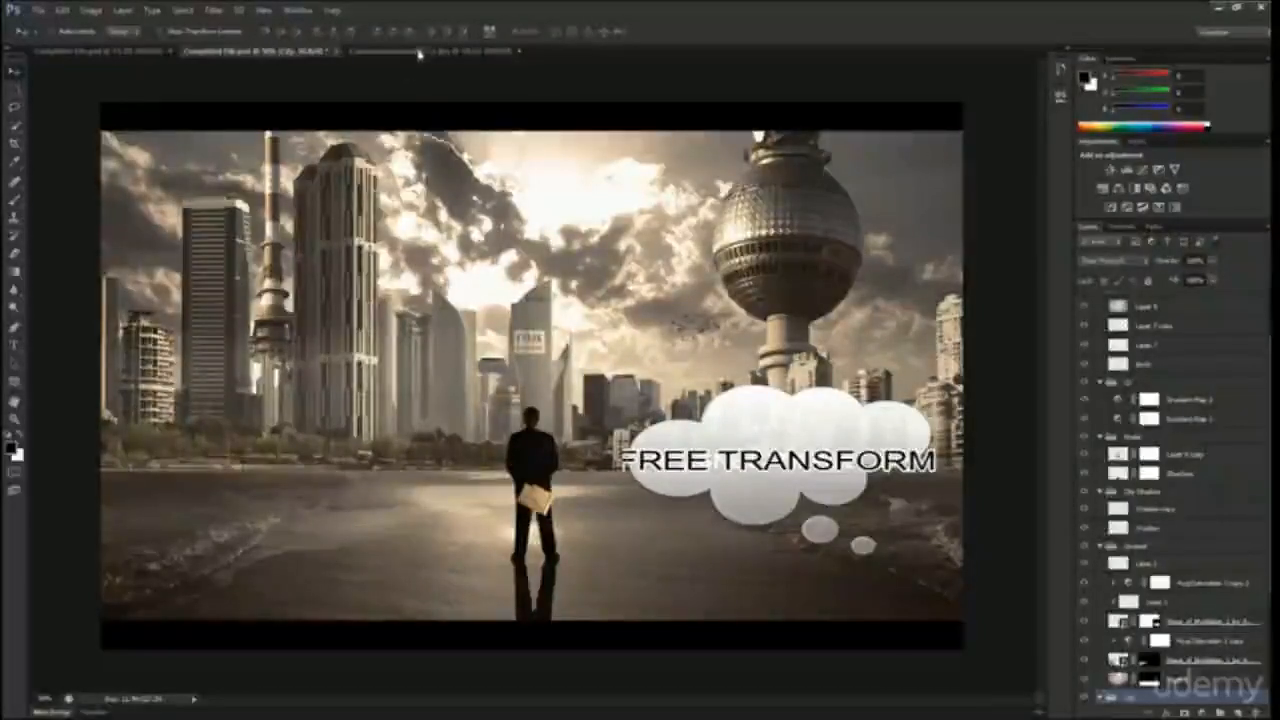
# - Switch to the tropical beach image and convert its locked Background into a regular, editable layer
pyautogui.click(430, 50)
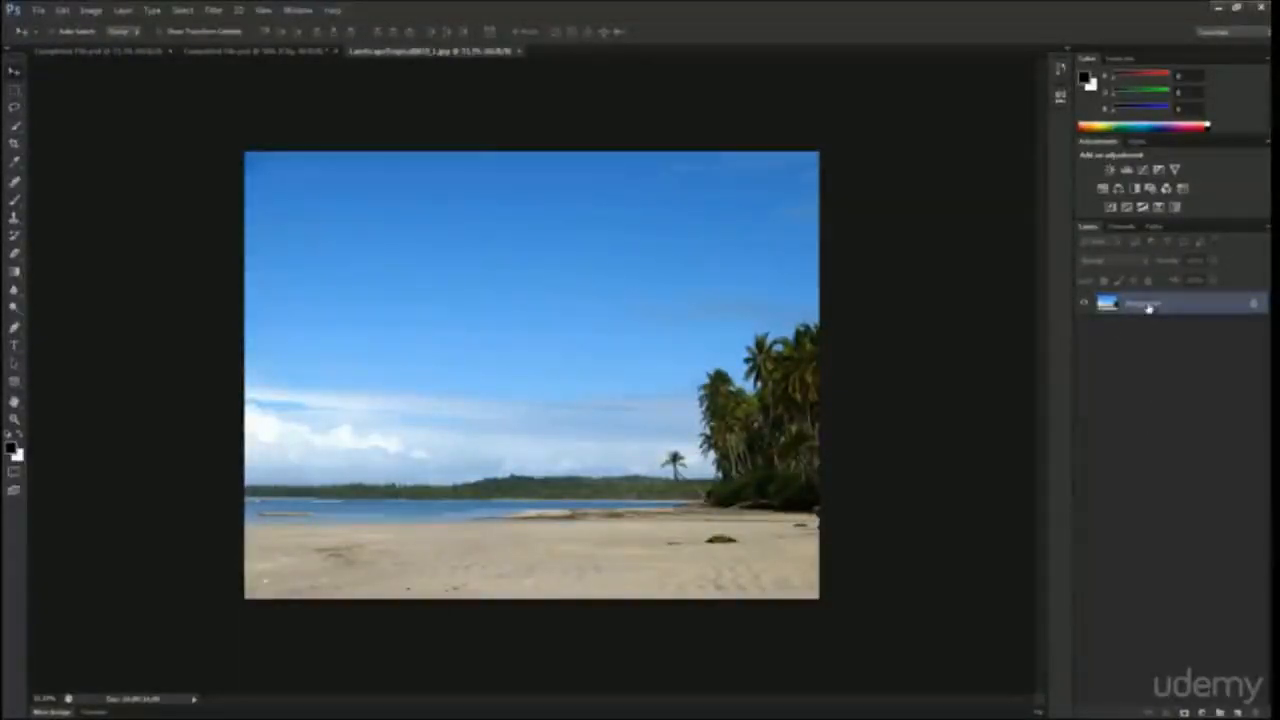
pyautogui.click(62, 10)
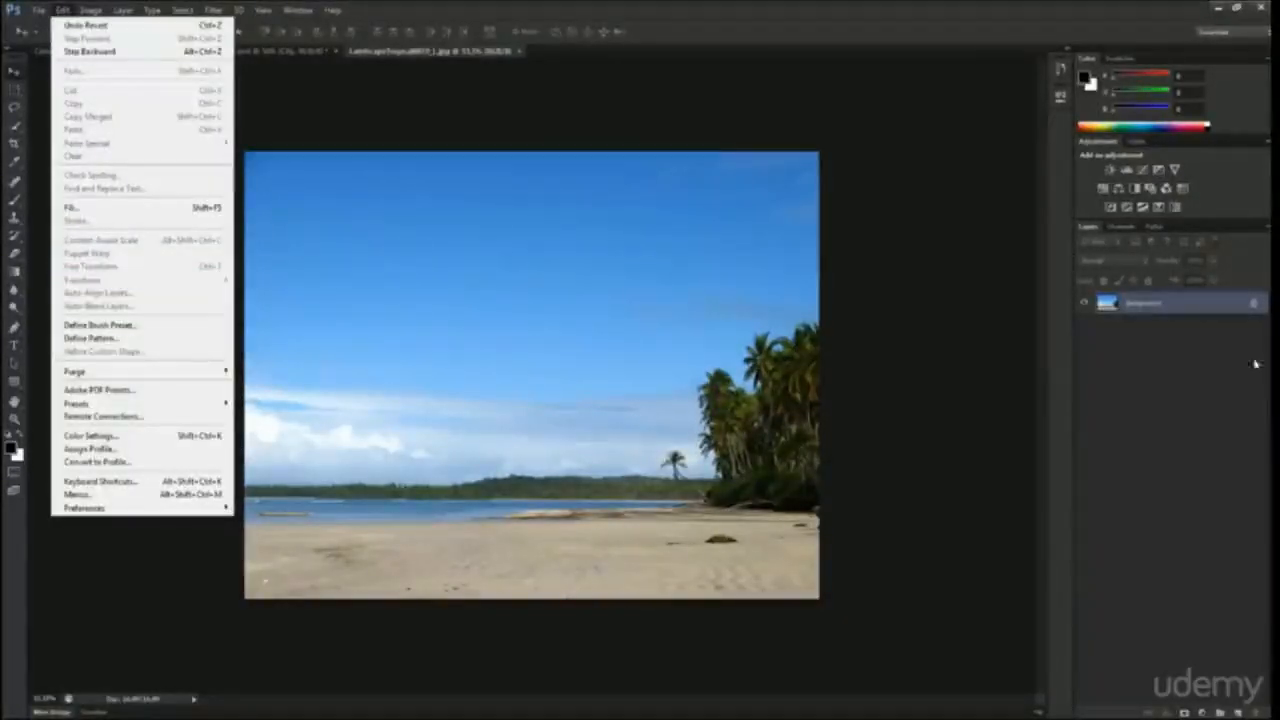
pyautogui.click(1146, 305)
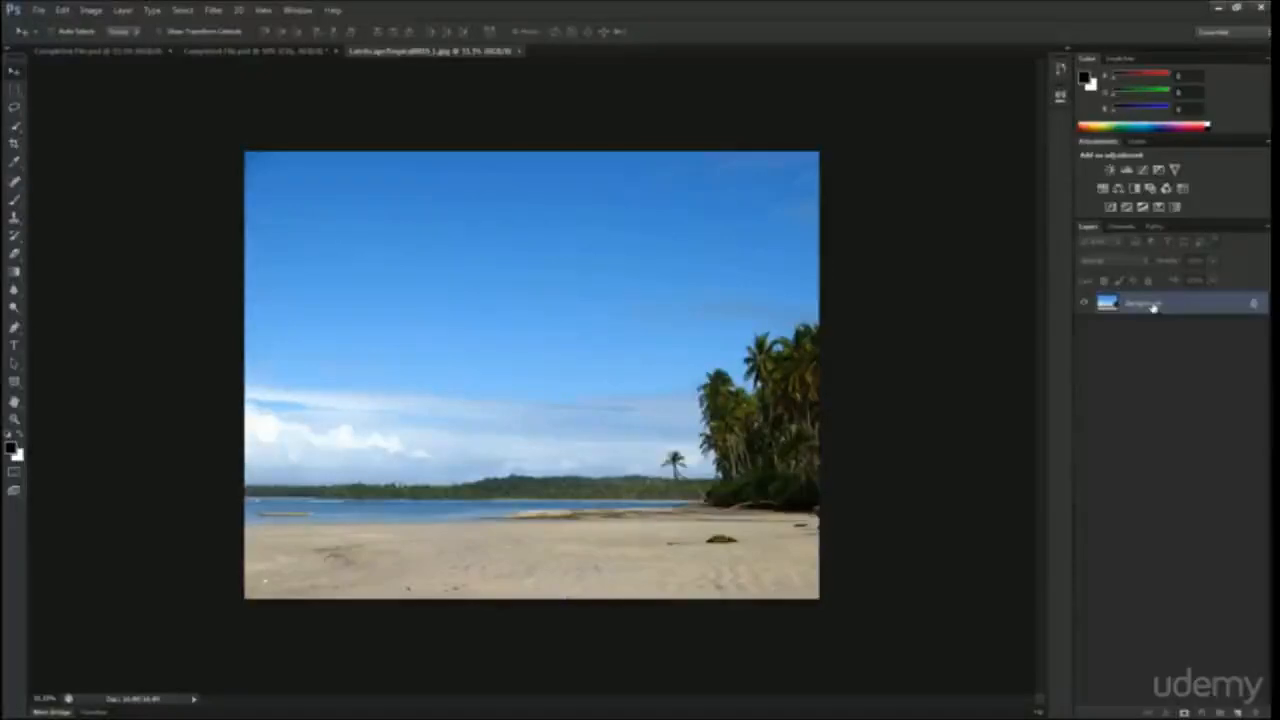
pyautogui.moveTo(1160, 309); pyautogui.dragTo(1238, 712)
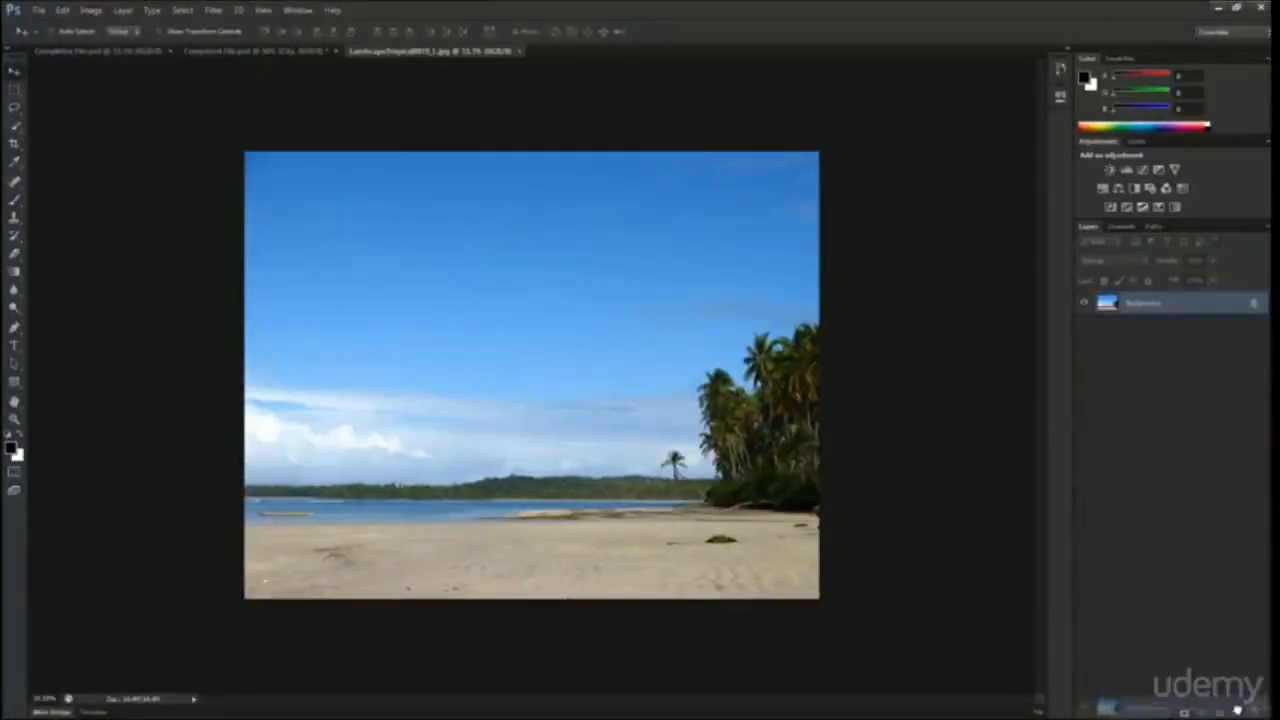
pyautogui.hotkey('ctrl', 'z')
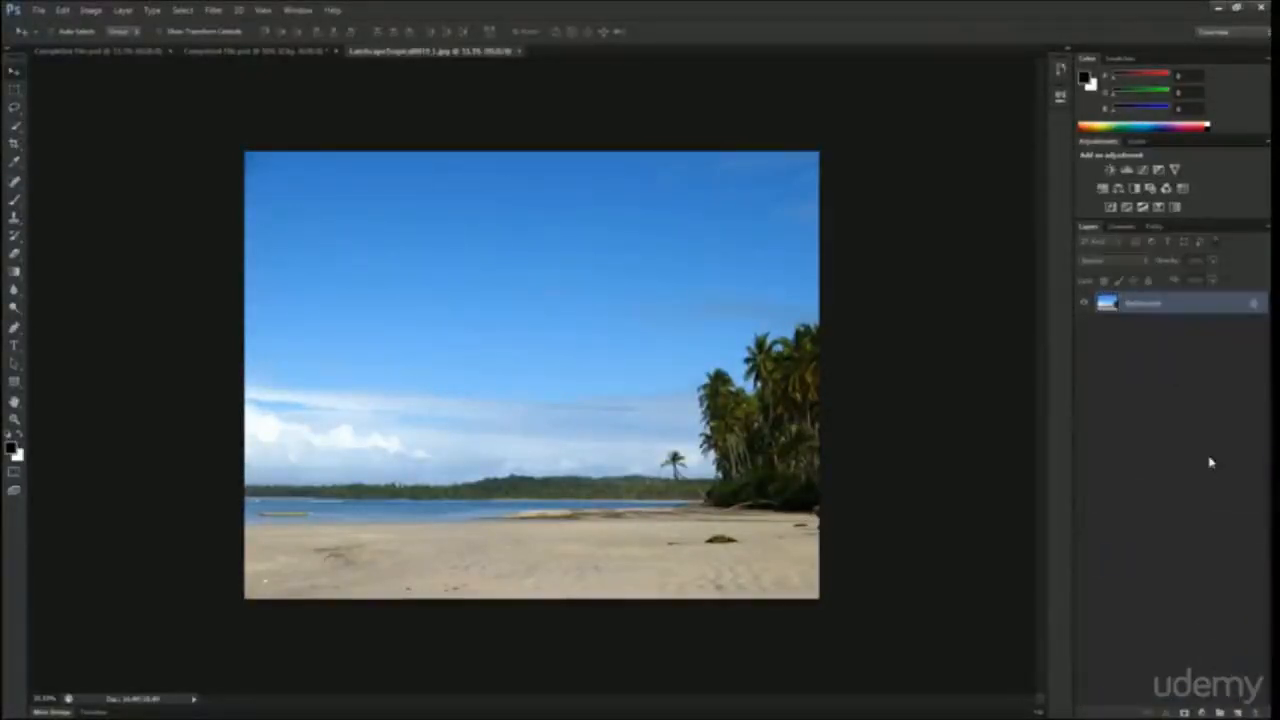
pyautogui.keyDown('alt'); pyautogui.doubleClick(1148, 304); pyautogui.keyUp('alt')
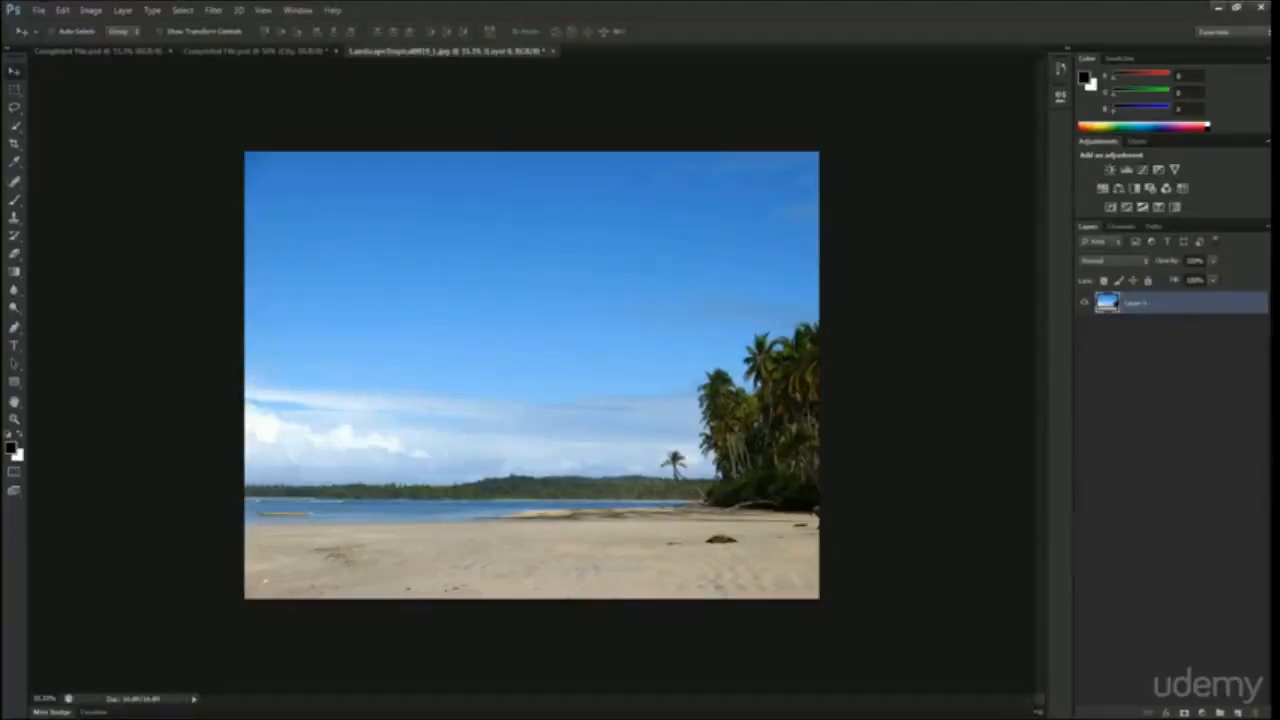
# - Activate Free Transform on the beach layer, inspect its bounding-box handles up close, and leave the layer unaltered
pyautogui.hotkey('ctrl', 't')
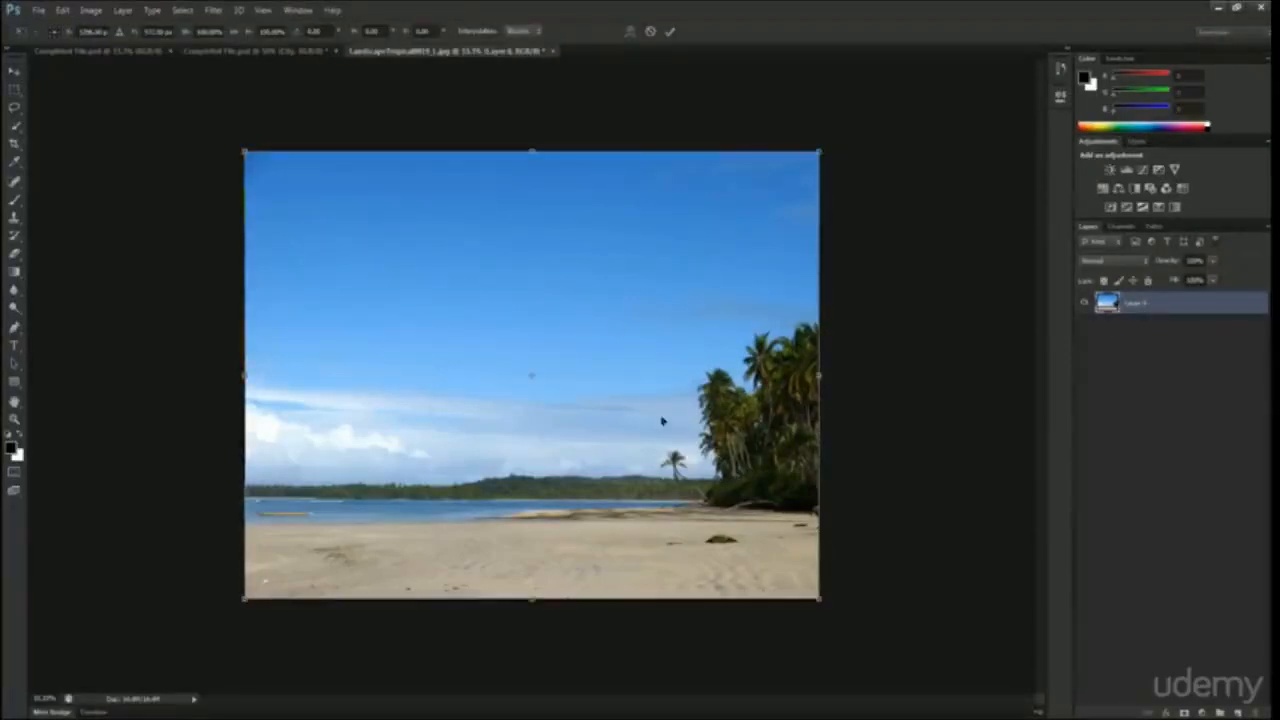
pyautogui.scroll(1, 866, 113)
pyautogui.scroll(1, 866, 113)
pyautogui.hscroll(-3, 823, 249)
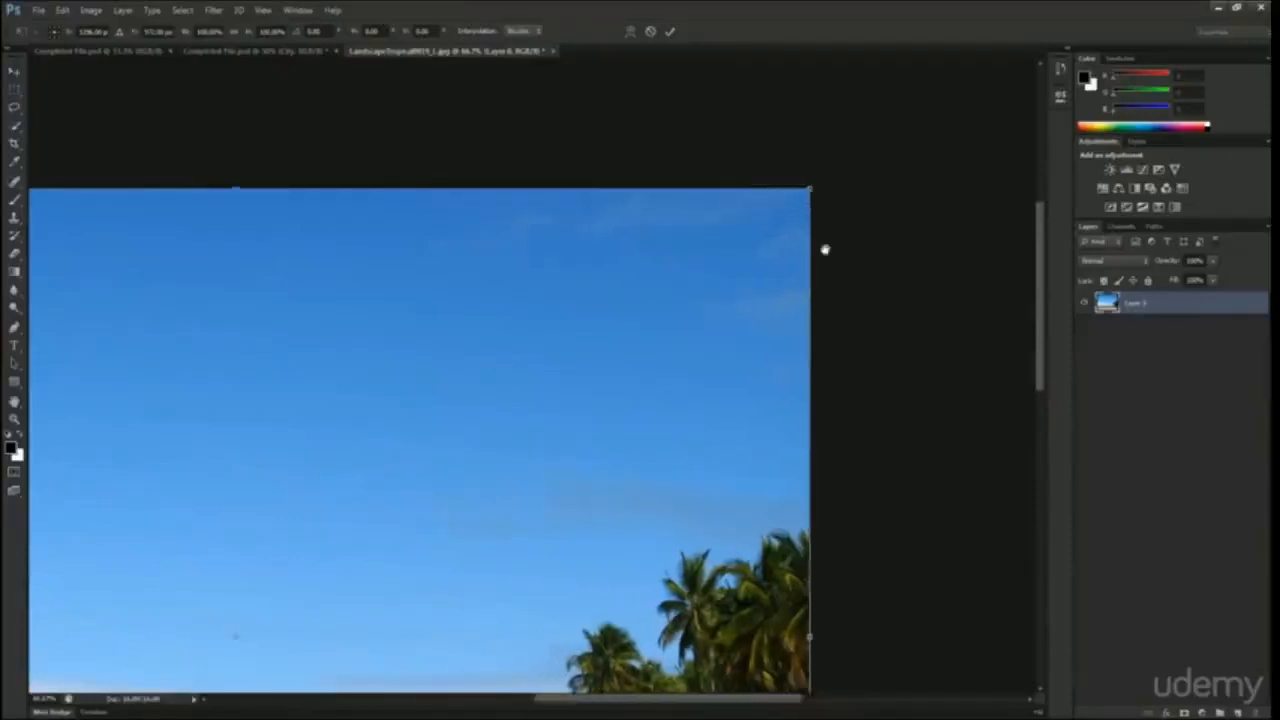
pyautogui.scroll(-2, 758, 263)
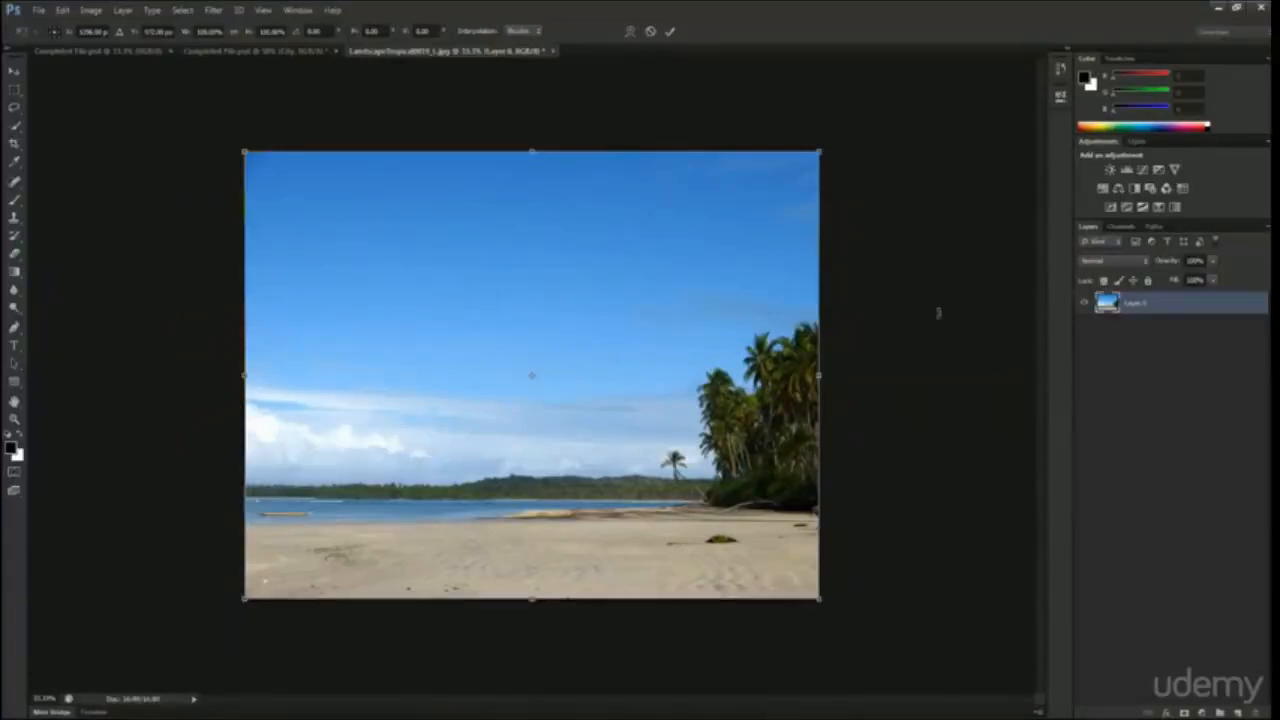
pyautogui.press('Return')
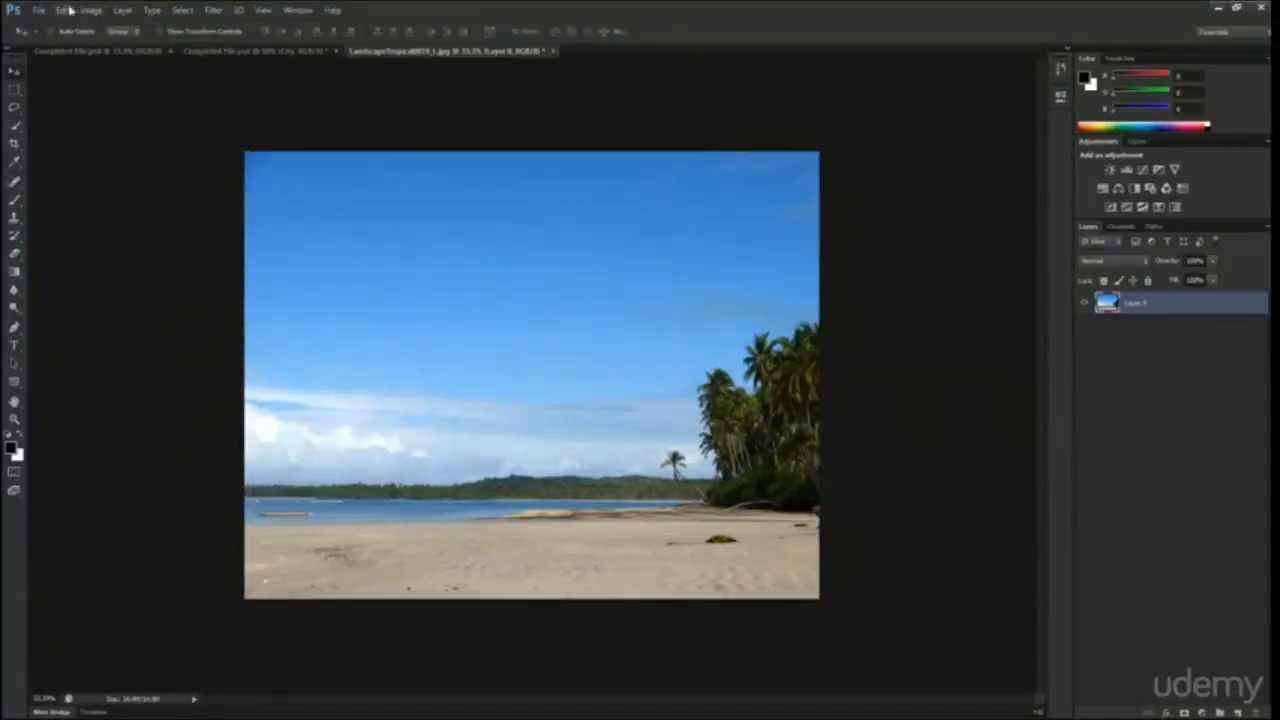
pyautogui.click(64, 9)
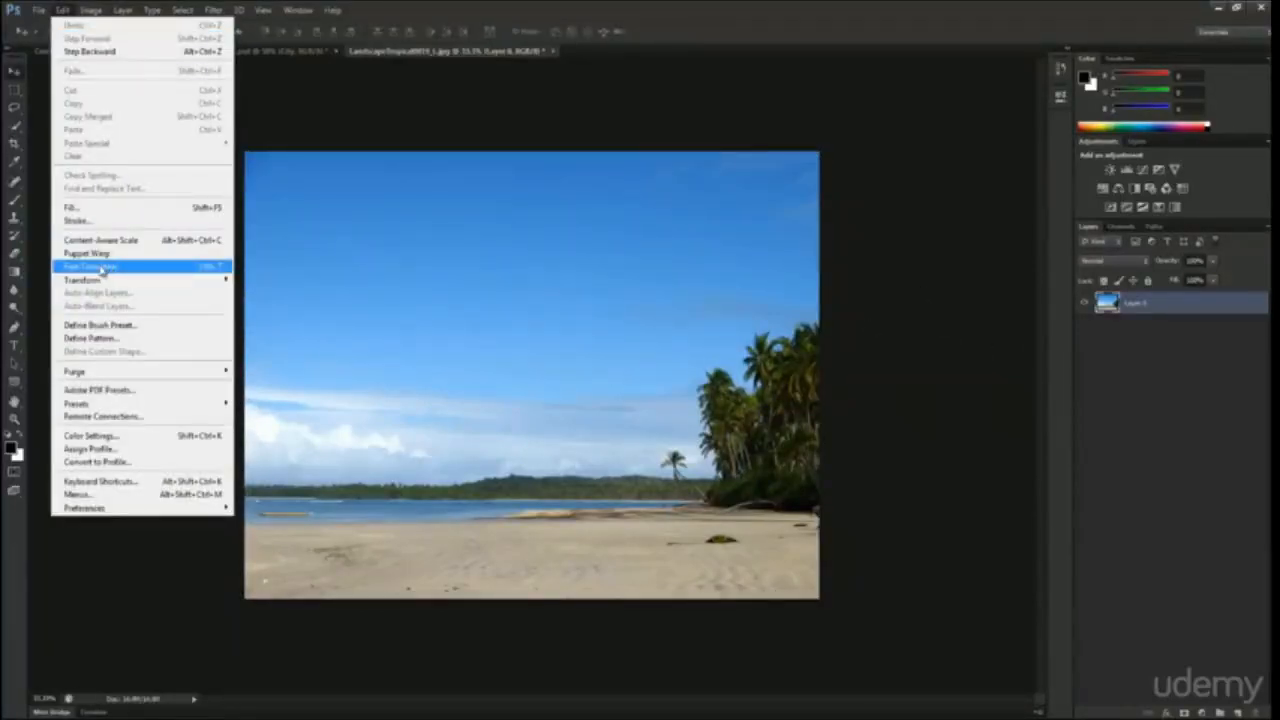
pyautogui.press('Escape')
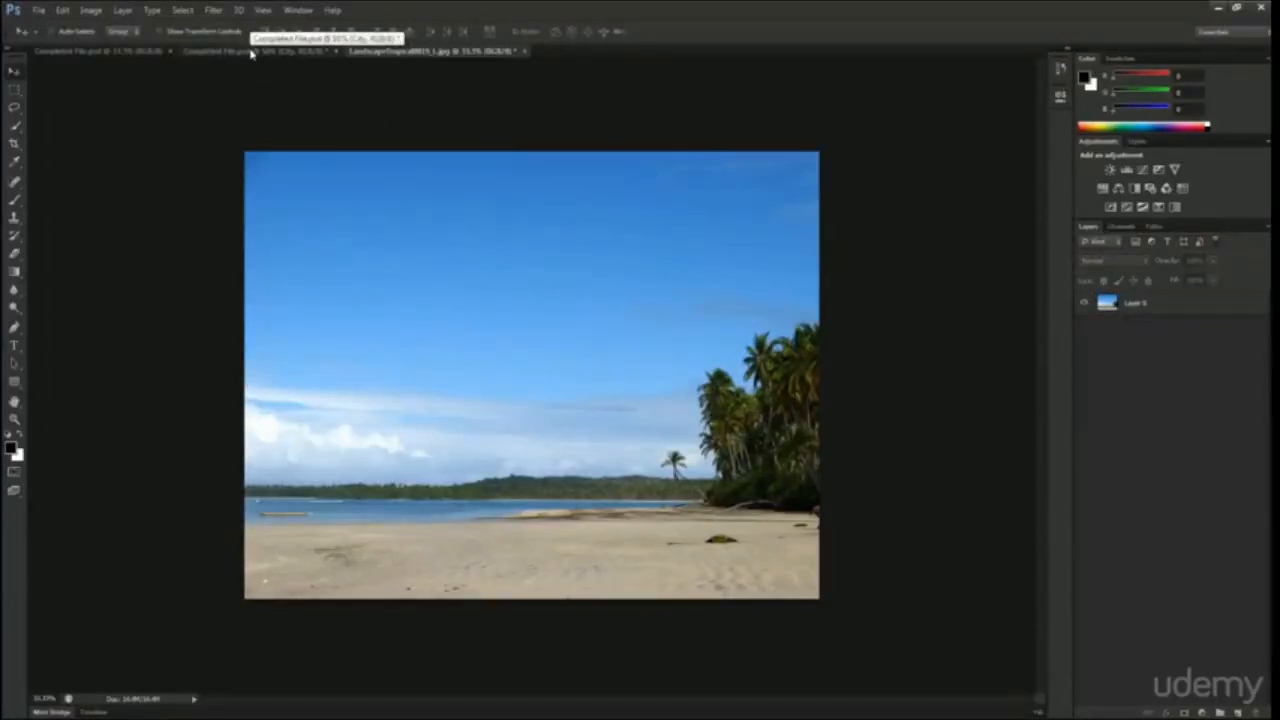
pyautogui.click(1148, 305)
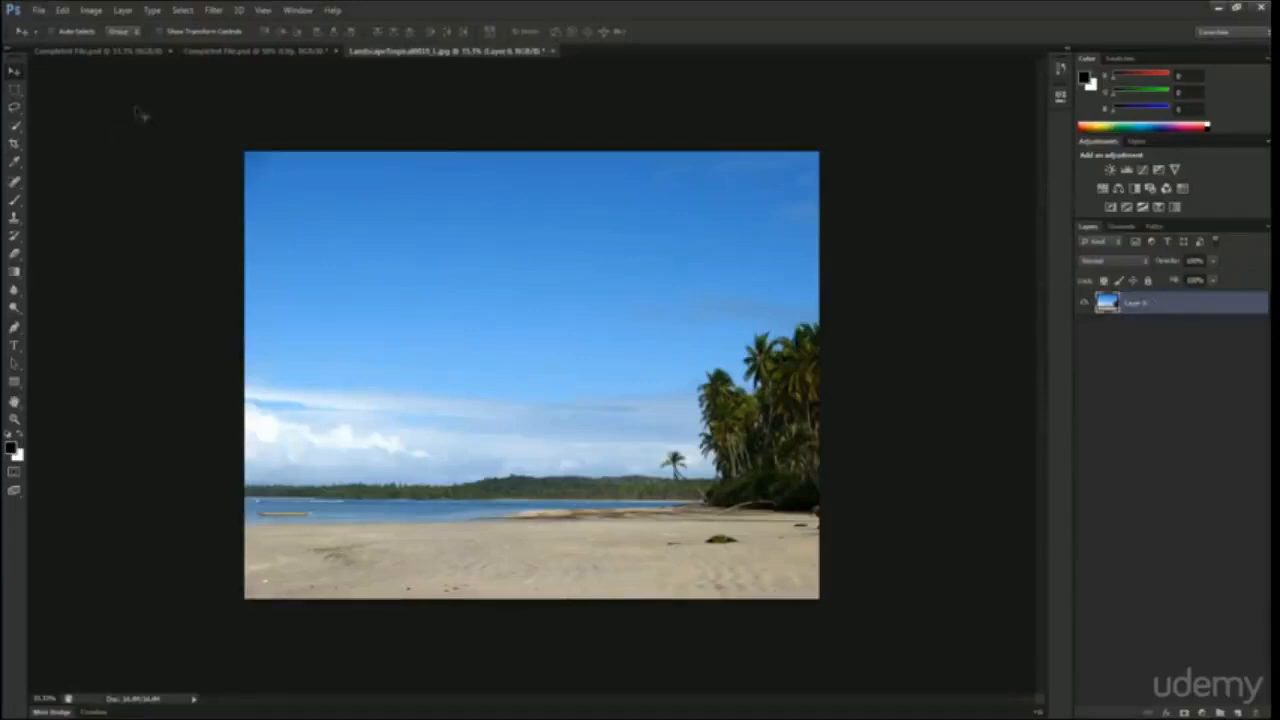
# - Examine the layer stack of the city composite, comparing it with the beach image, and return to the beach image
pyautogui.click(288, 54)
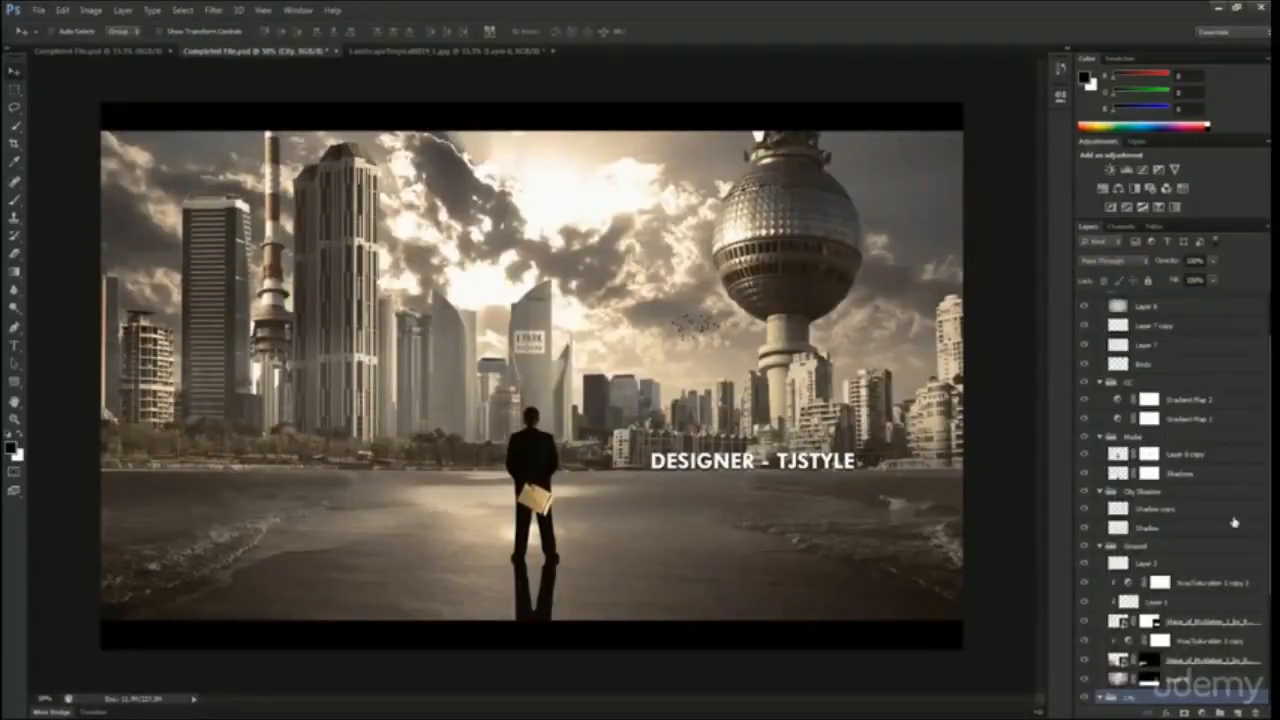
pyautogui.scroll(-3, 1213, 492)
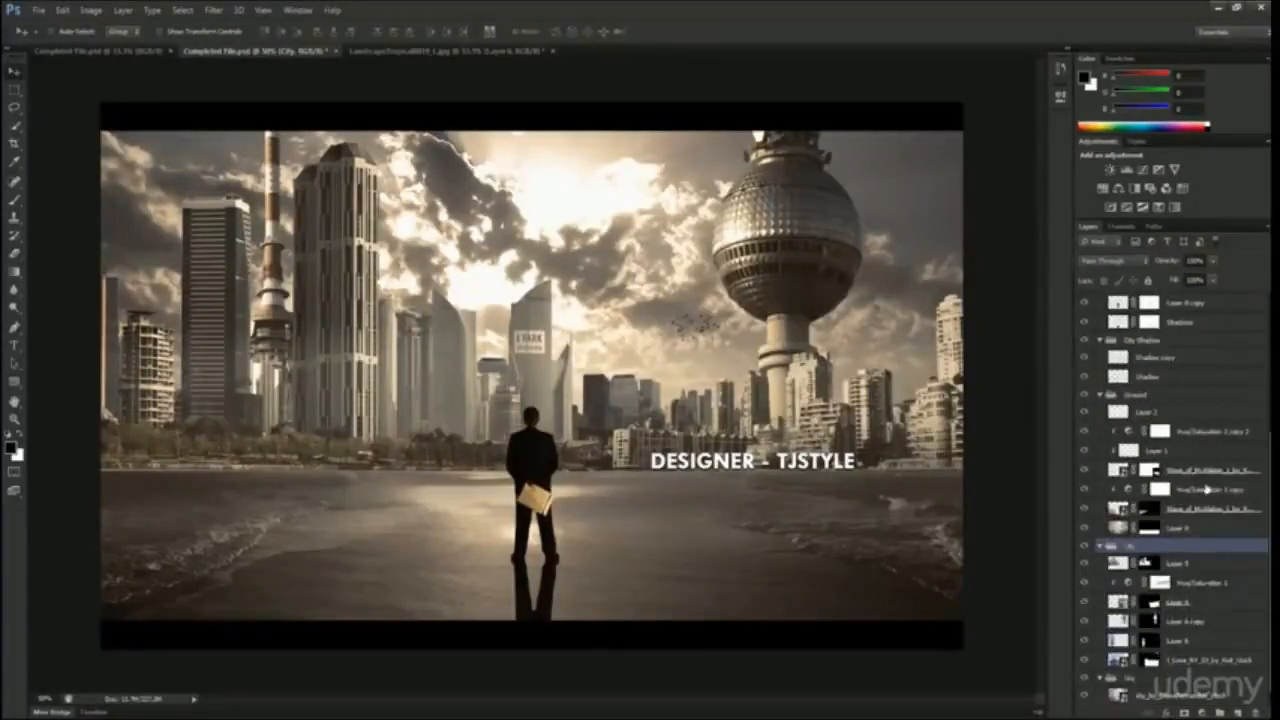
pyautogui.scroll(5, 1208, 493)
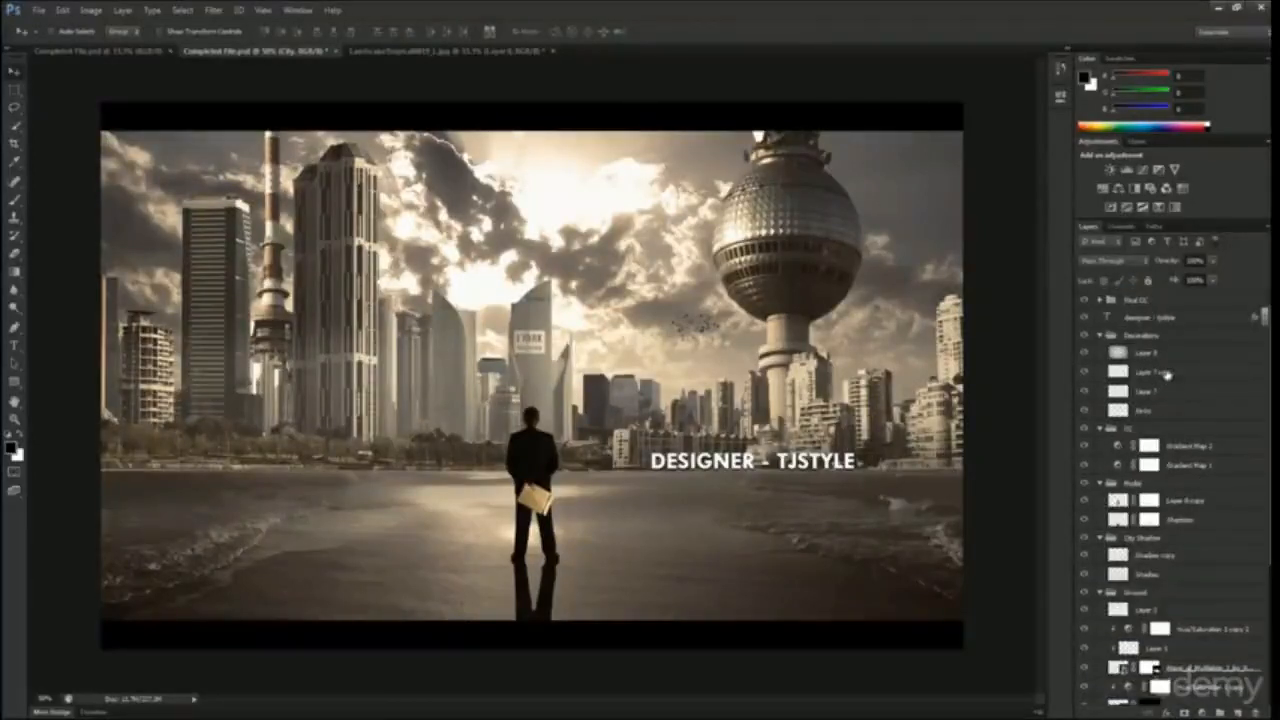
pyautogui.scroll(-5, 1166, 373)
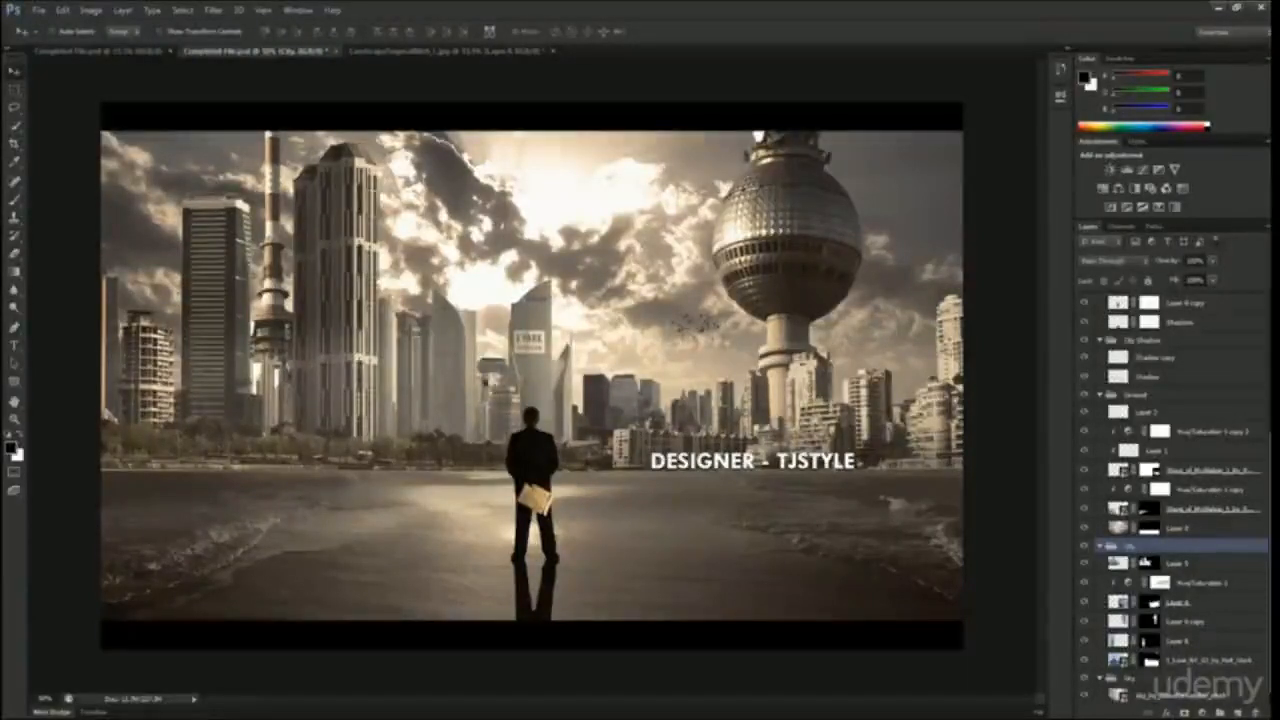
pyautogui.click(422, 52)
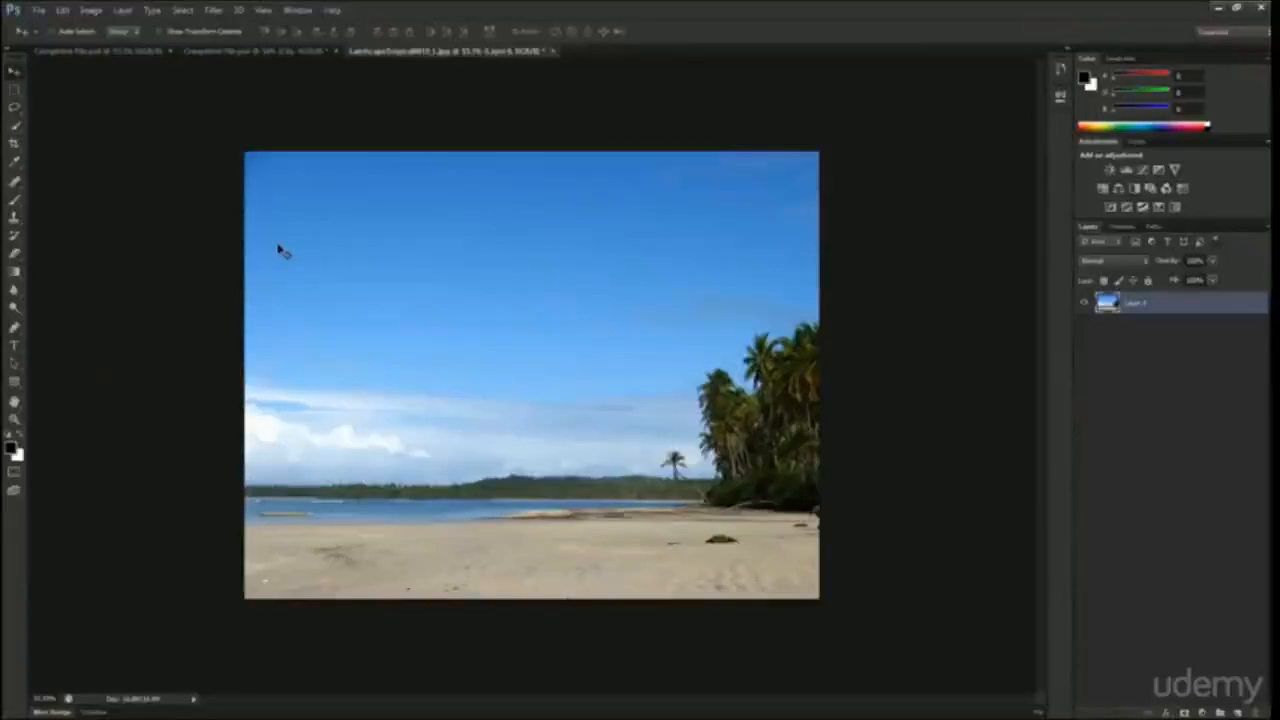
pyautogui.click(52, 52)
pyautogui.click(266, 52)
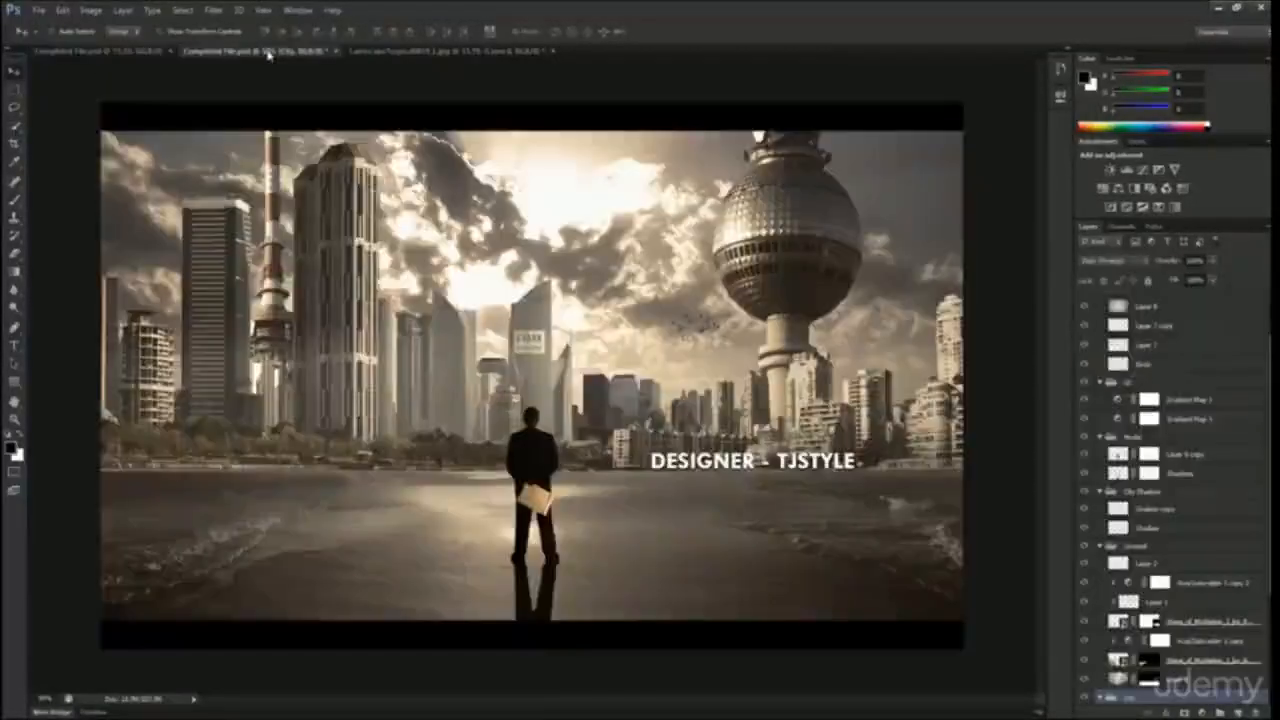
pyautogui.click(455, 52)
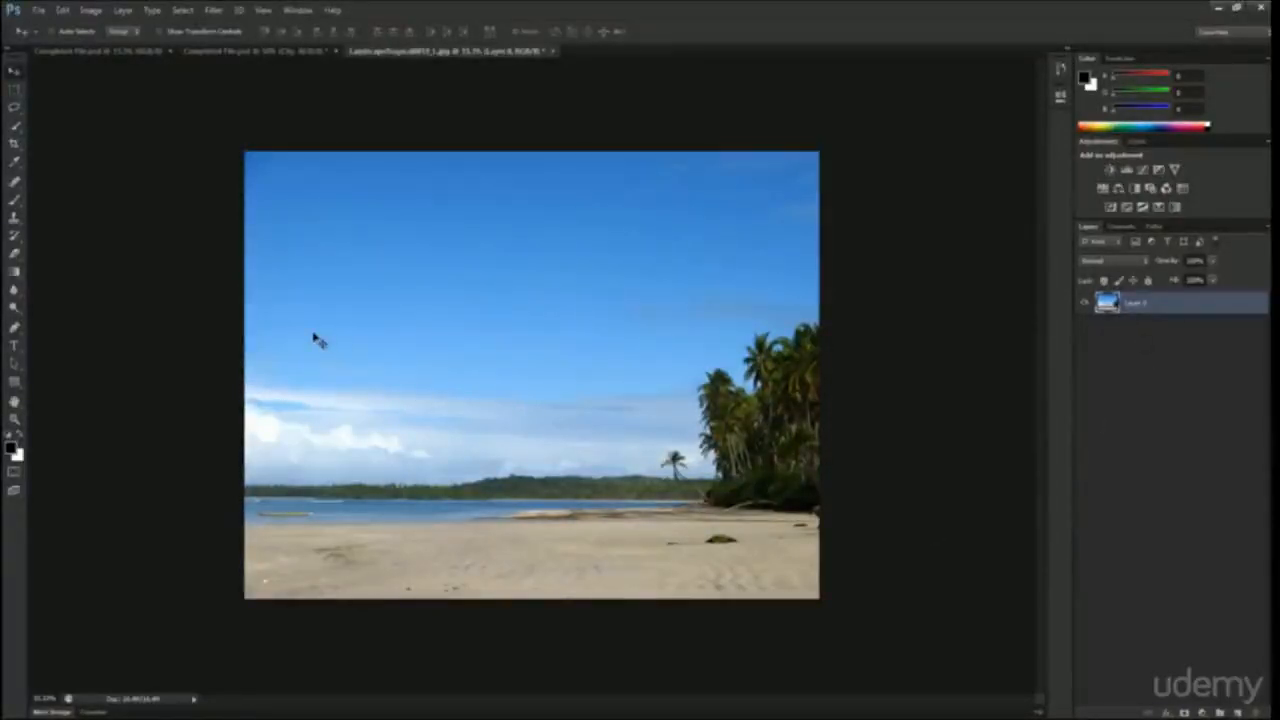
# - Enter Free Transform on the beach layer and review the available scale, rotate, skew, distort, perspective, warp and flip options
pyautogui.hotkey('ctrl', 't')
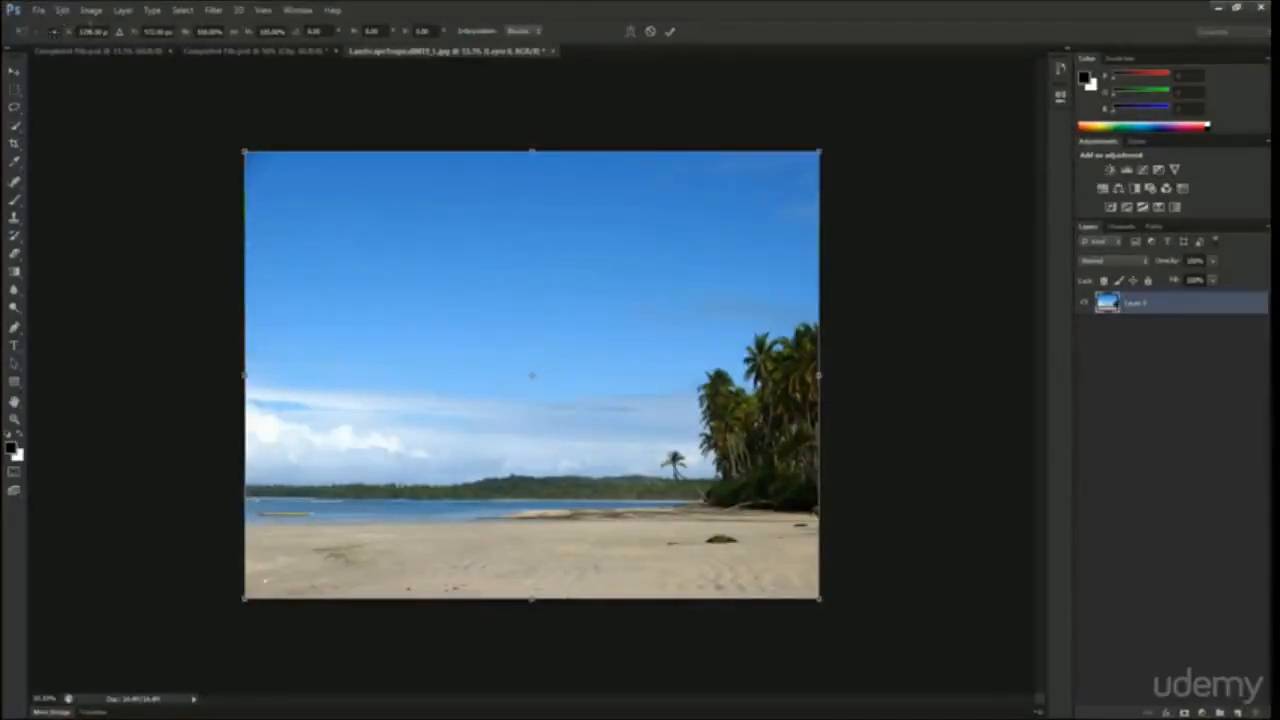
pyautogui.click(64, 10)
pyautogui.click(491, 266)
pyautogui.click(62, 10)
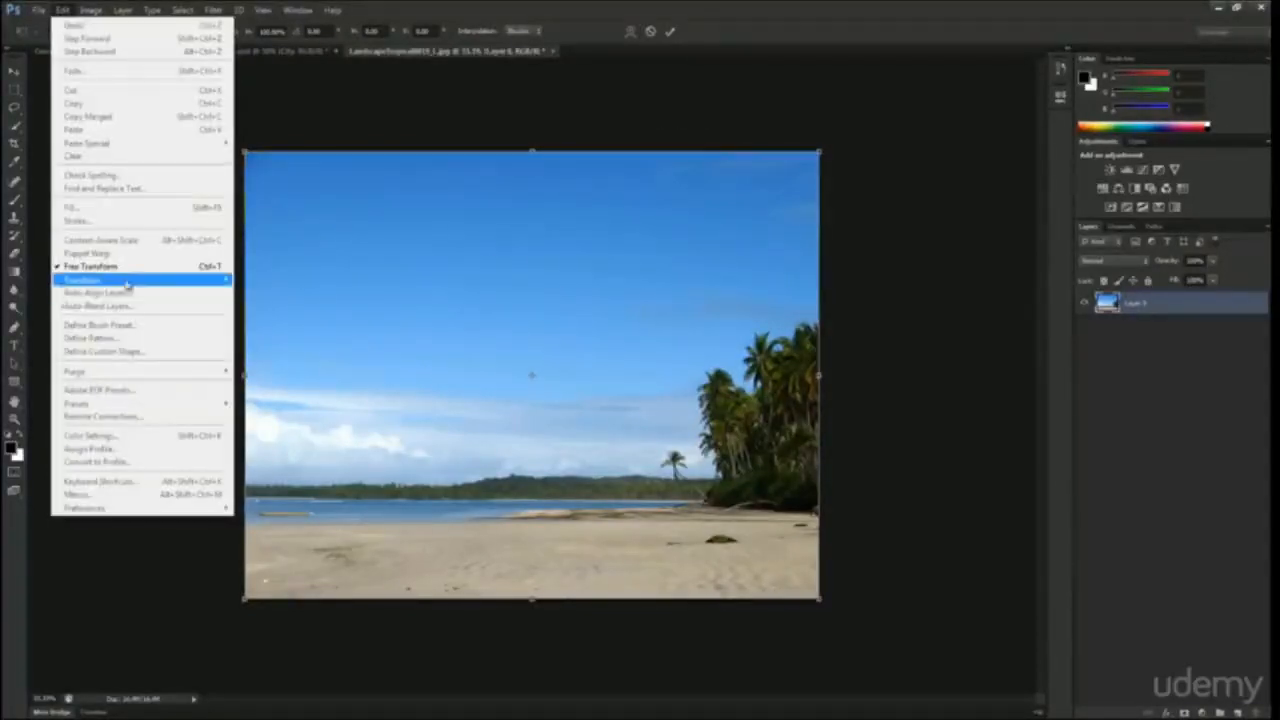
pyautogui.moveTo(186, 278)
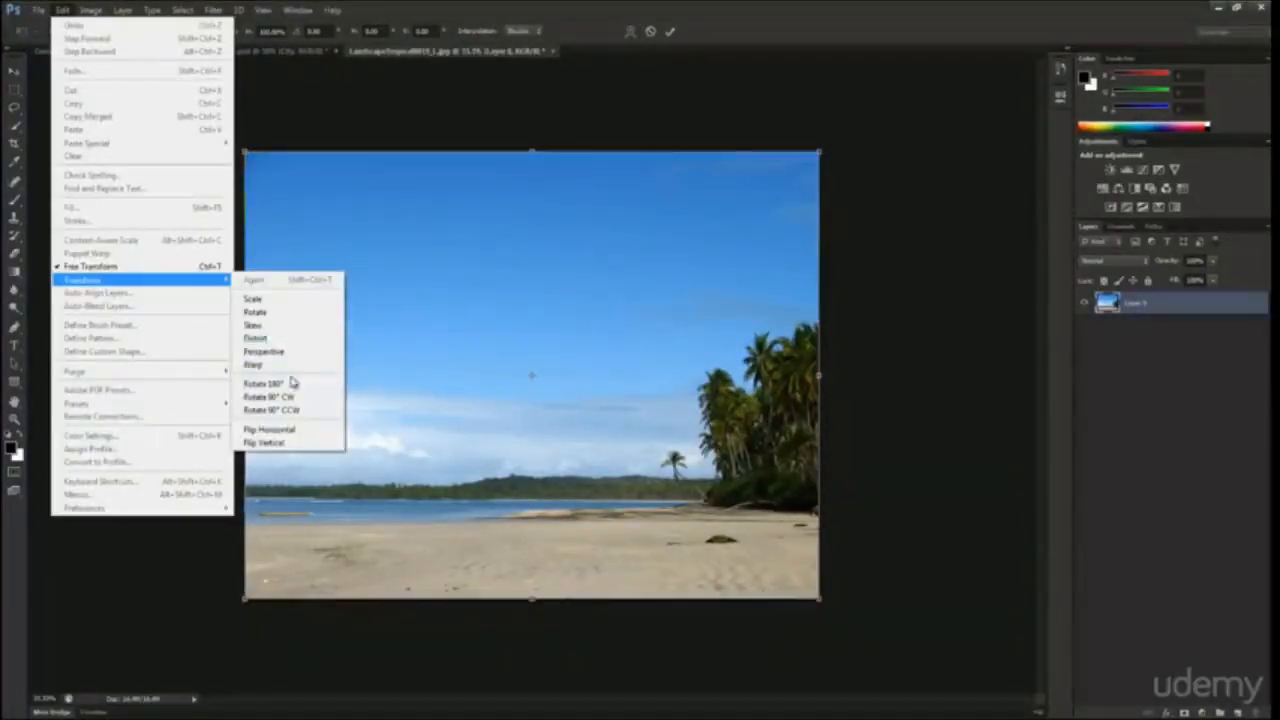
pyautogui.click(421, 193)
pyautogui.scroll(1, 261, 142)
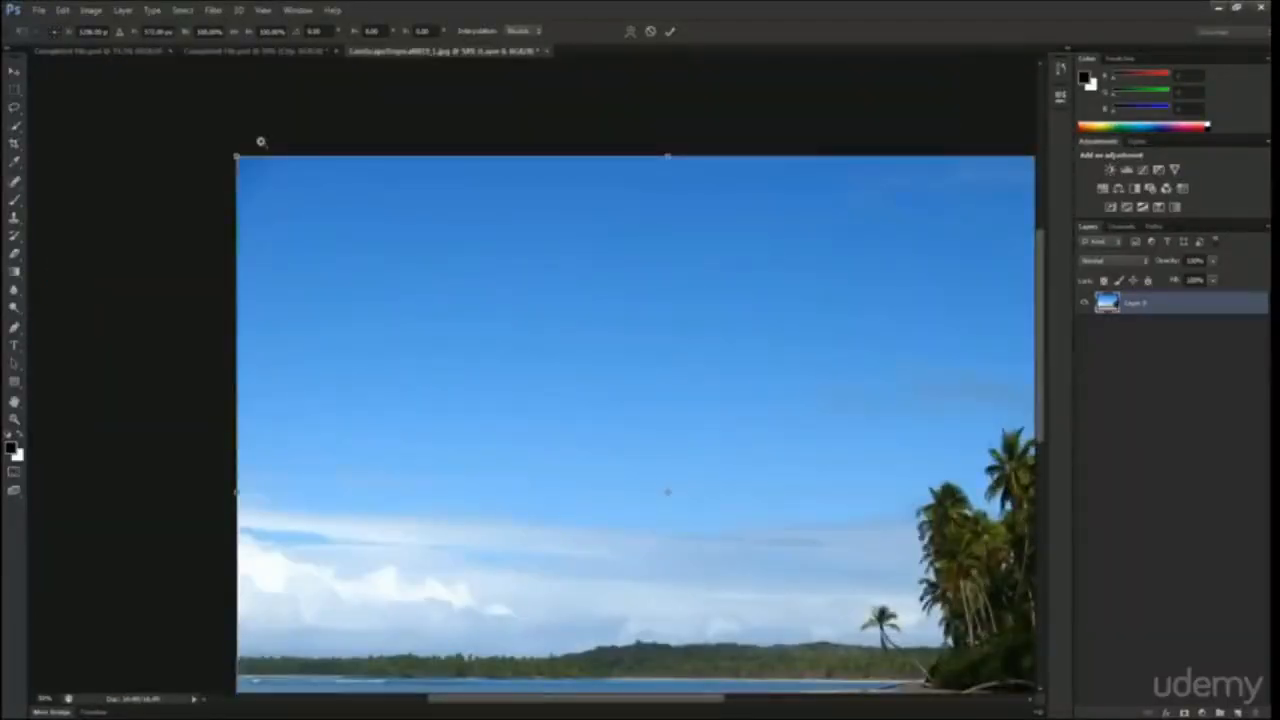
pyautogui.scroll(-1, 333, 196)
pyautogui.rightClick(358, 202)
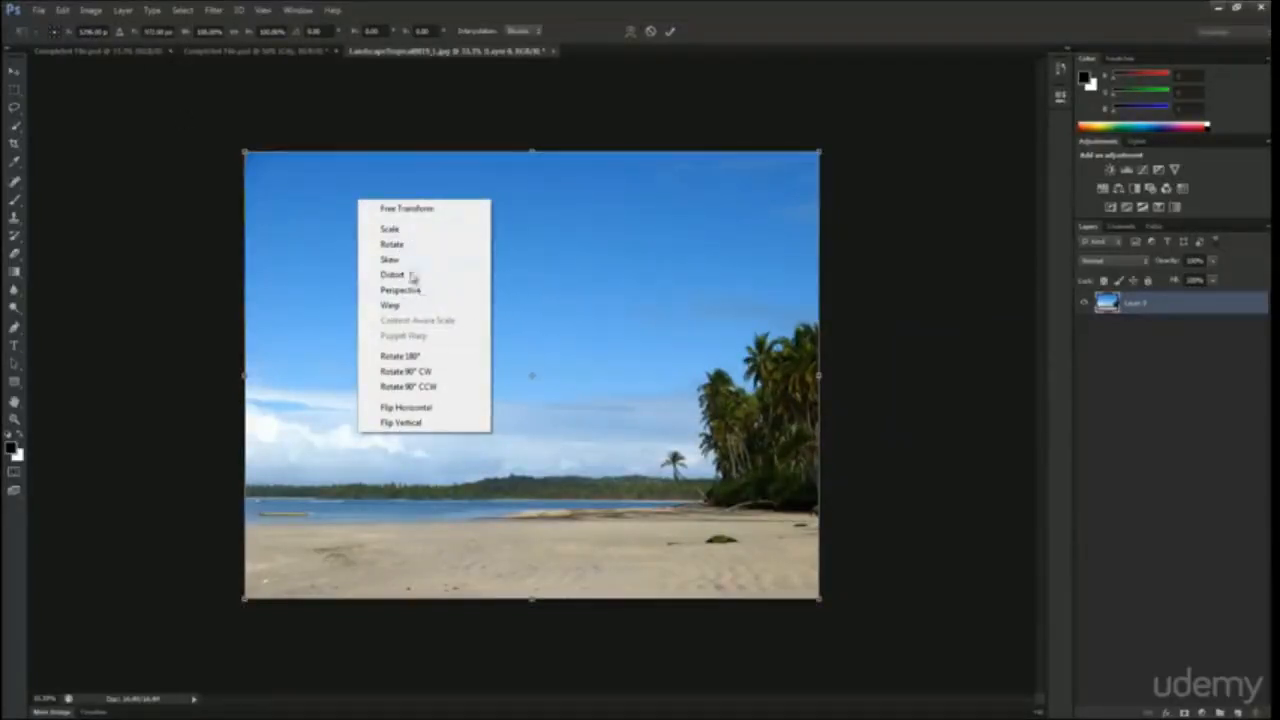
pyautogui.click(58, 20)
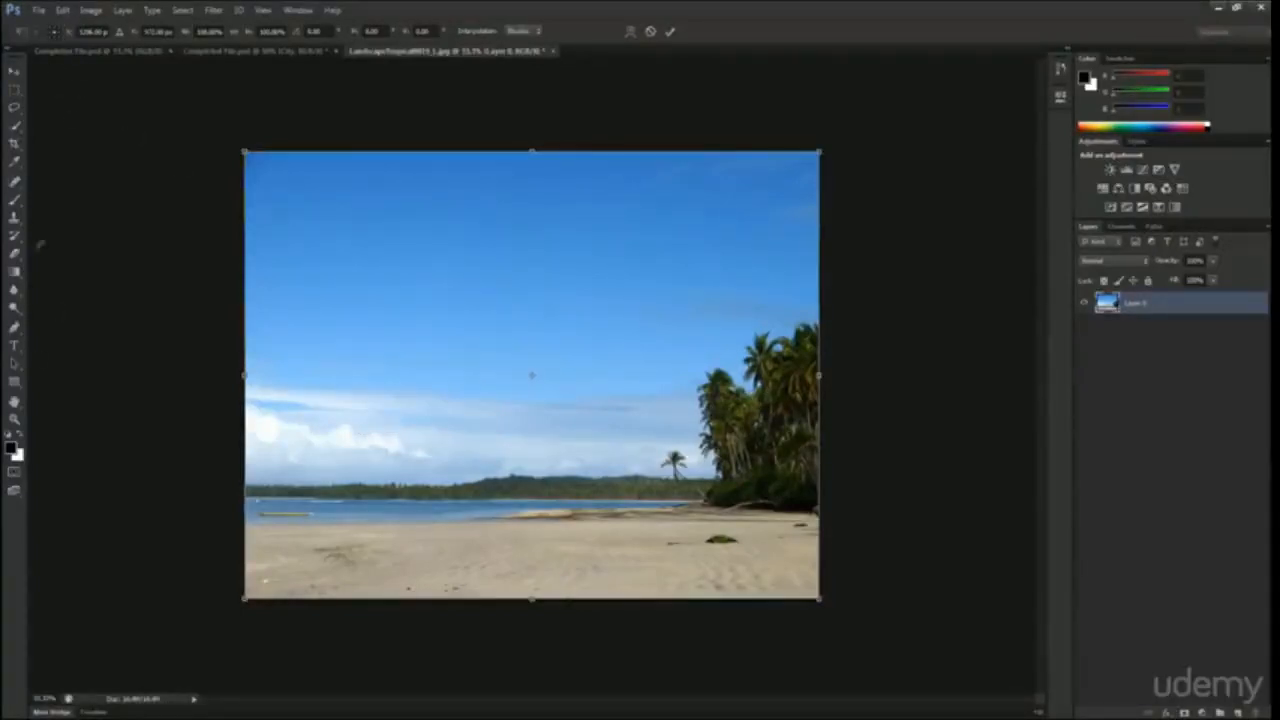
pyautogui.rightClick(354, 255)
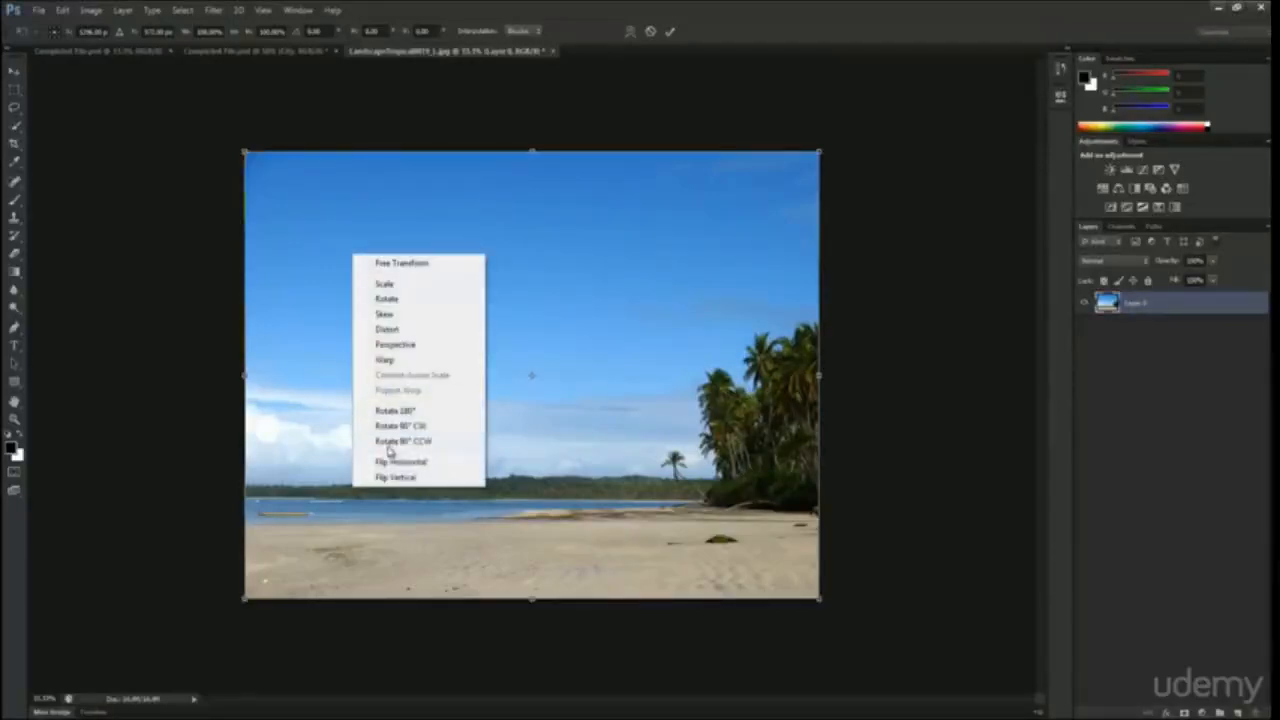
# - Try to warp the beach layer by pulling its mesh at several points, and discard the transformation
pyautogui.rightClick(303, 236)
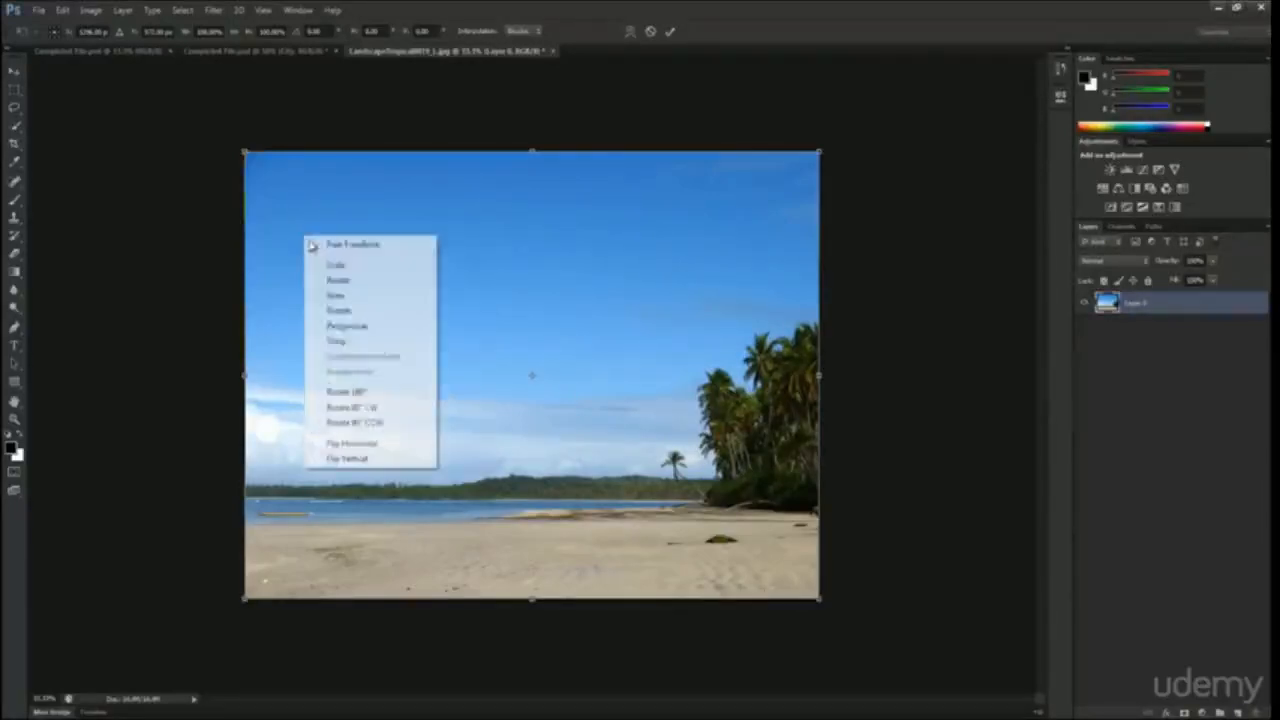
pyautogui.click(345, 343)
pyautogui.moveTo(690, 470); pyautogui.dragTo(650, 440)
pyautogui.moveTo(481, 357); pyautogui.dragTo(504, 401)
pyautogui.moveTo(448, 290); pyautogui.dragTo(455, 355)
pyautogui.press('Escape')
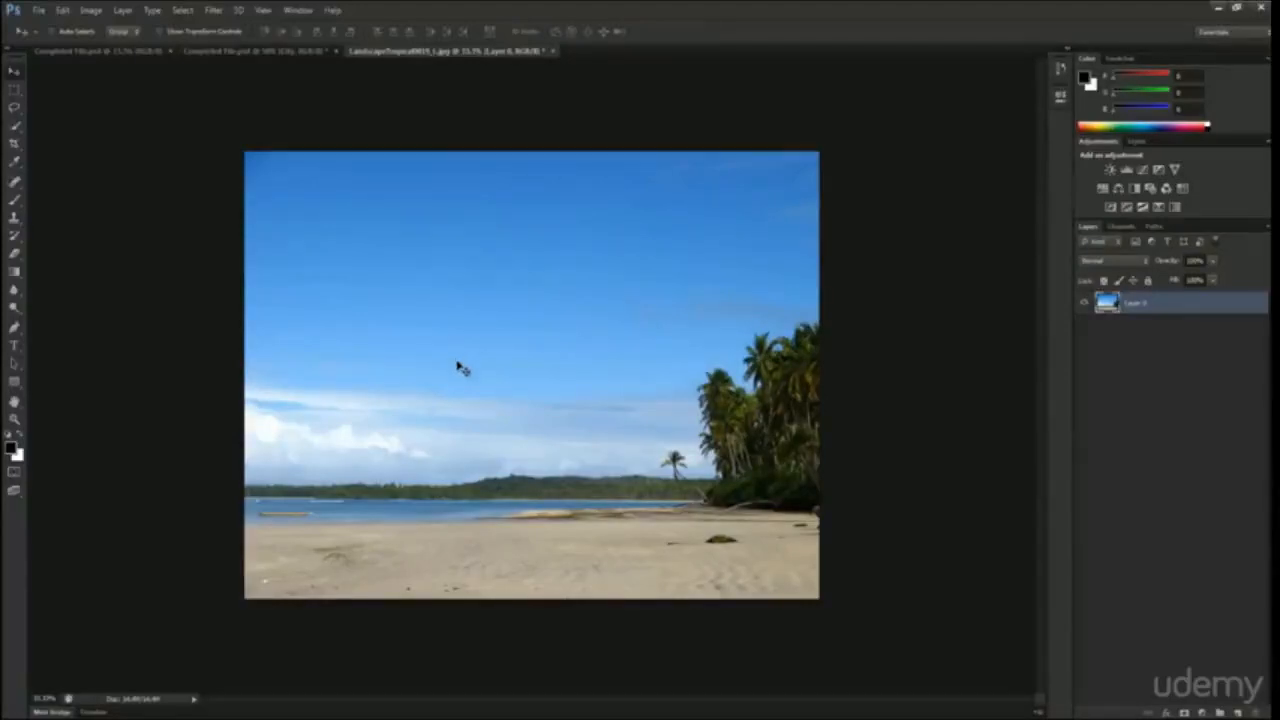
# - Try flipping the beach layer horizontally and then vertically with Free Transform, and discard both flips
pyautogui.hotkey('ctrl', 't')
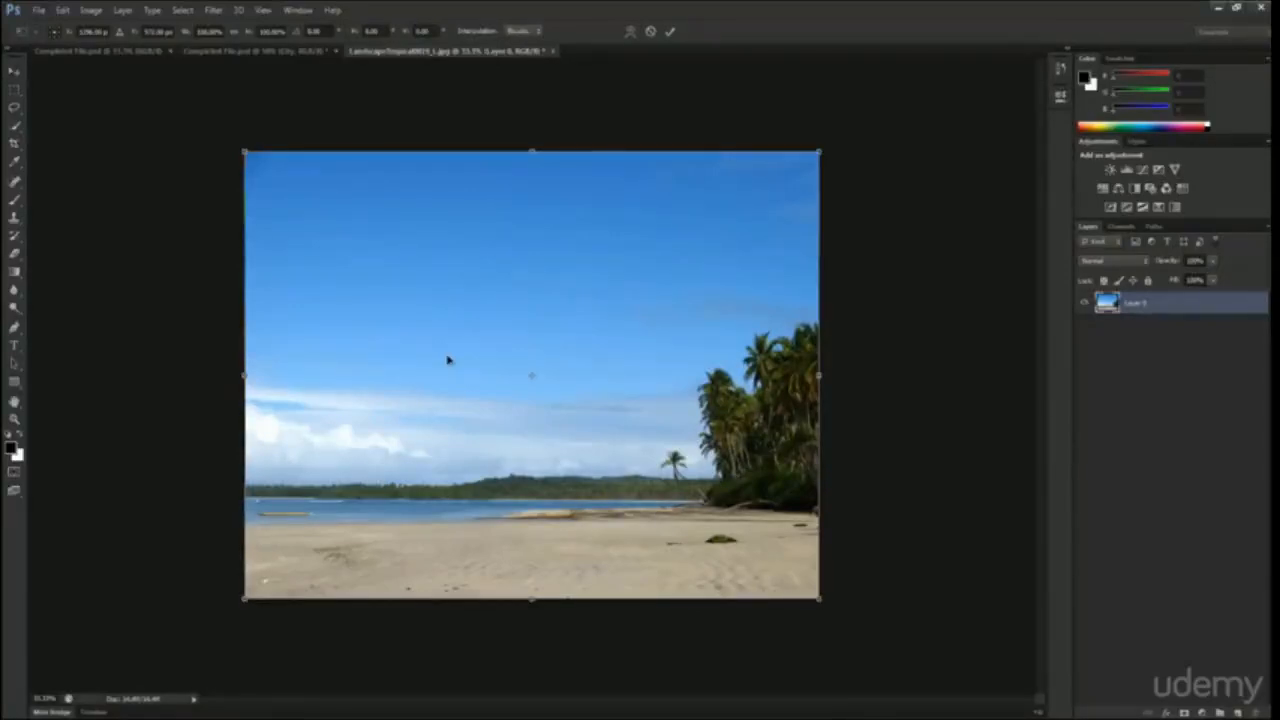
pyautogui.rightClick(730, 196)
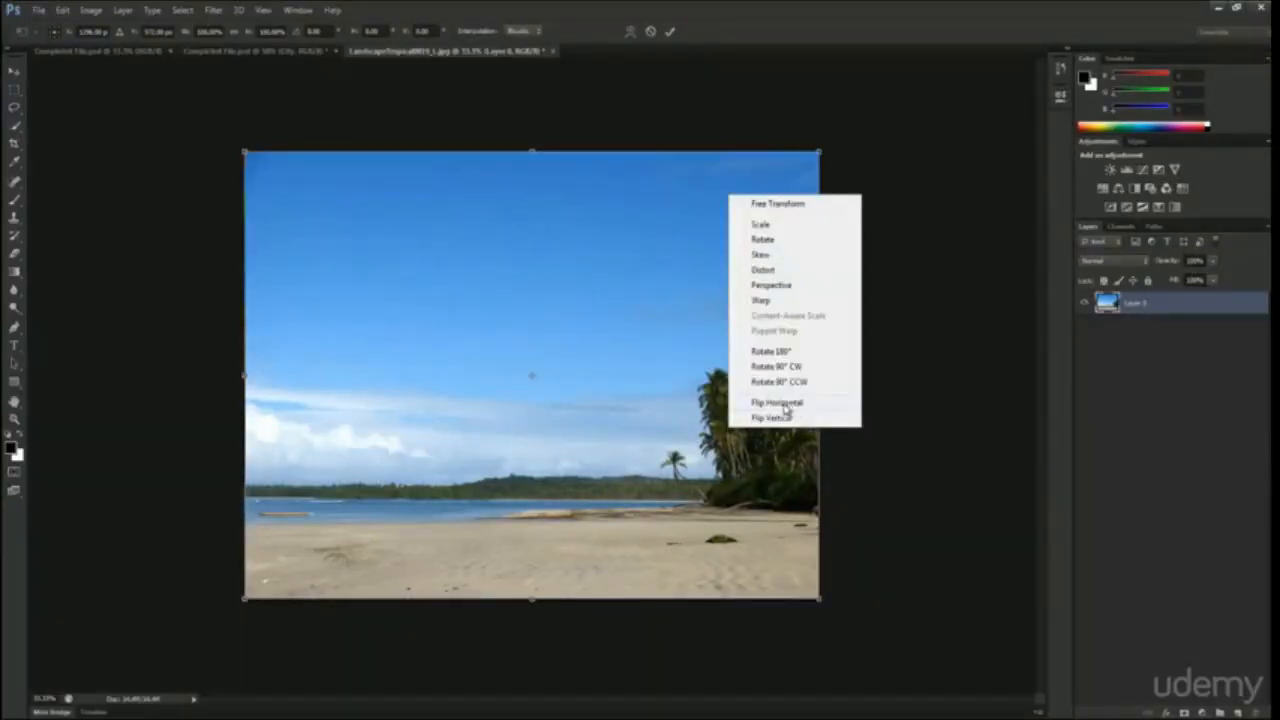
pyautogui.click(785, 403)
pyautogui.rightClick(655, 324)
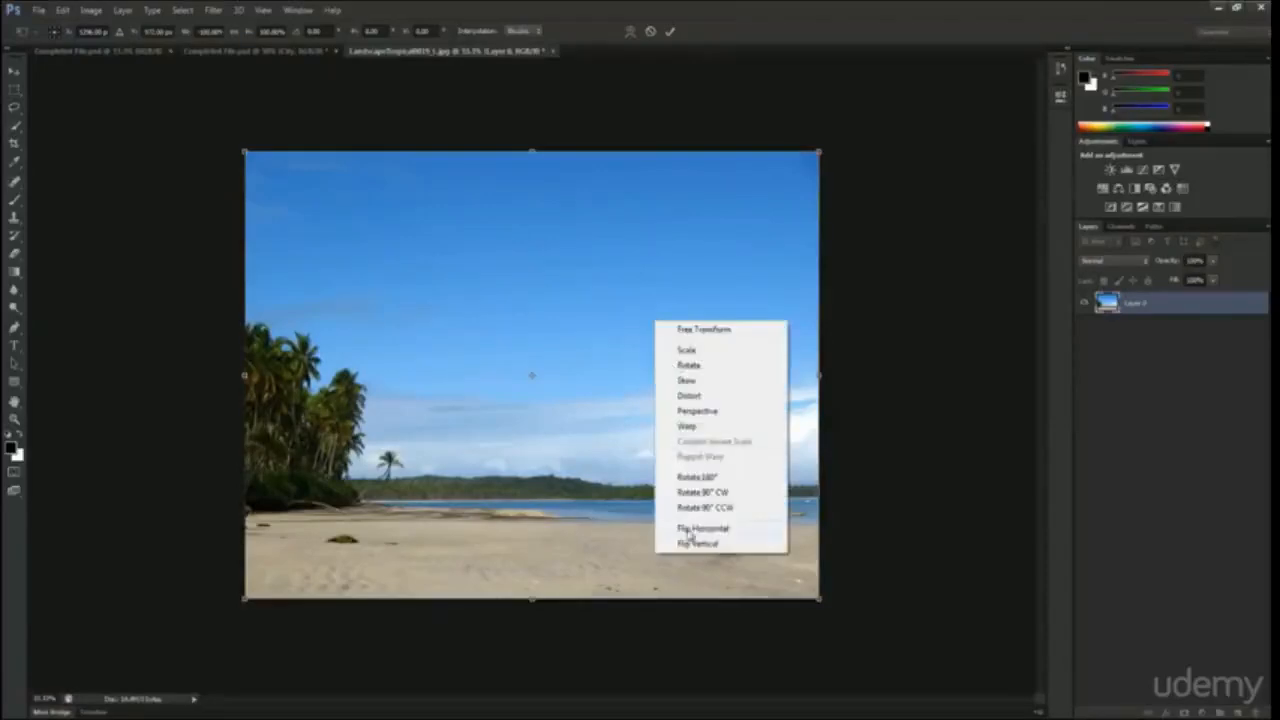
pyautogui.click(694, 543)
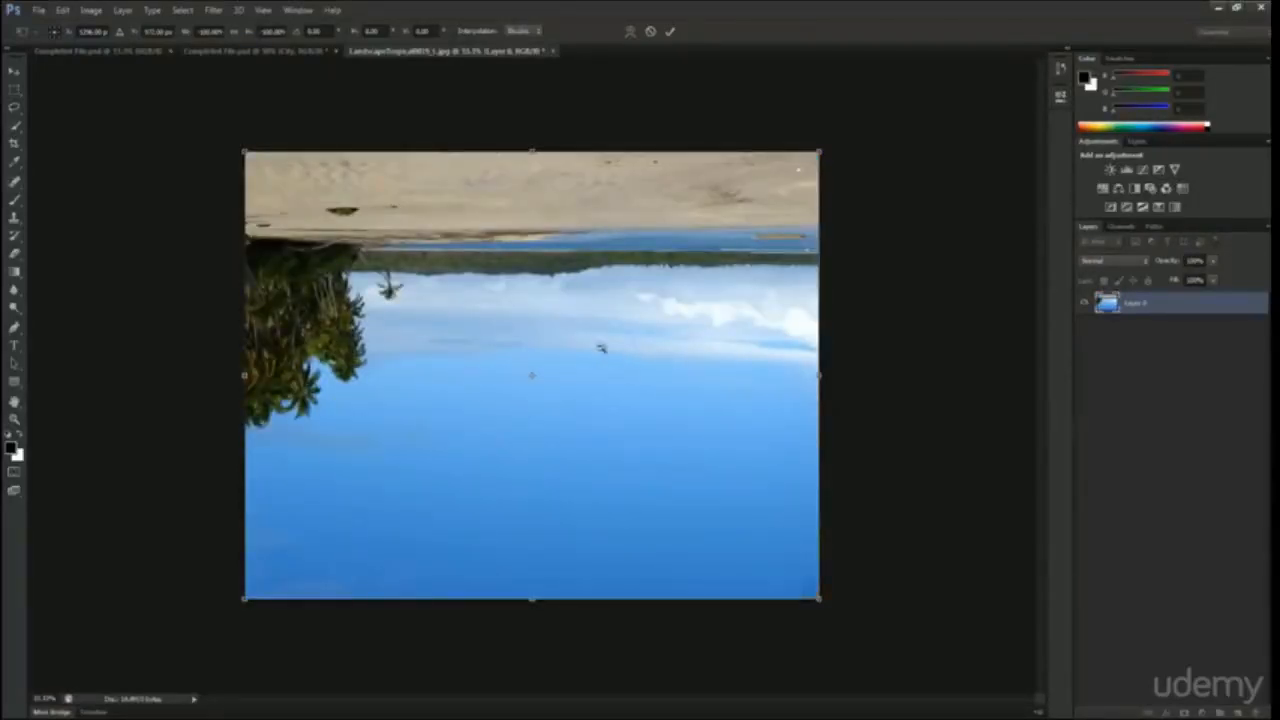
pyautogui.hotkey('ctrl', '-')
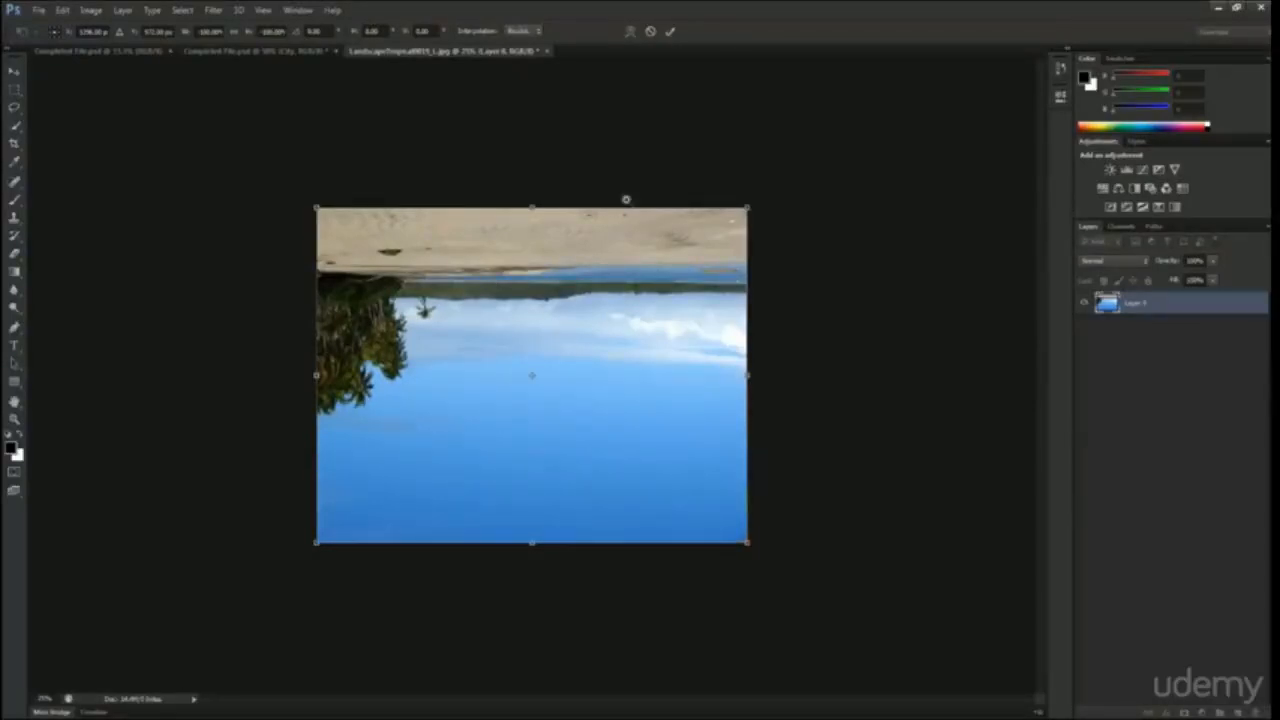
pyautogui.hotkey('ctrl', '+')
pyautogui.scroll(1, 794, 183)
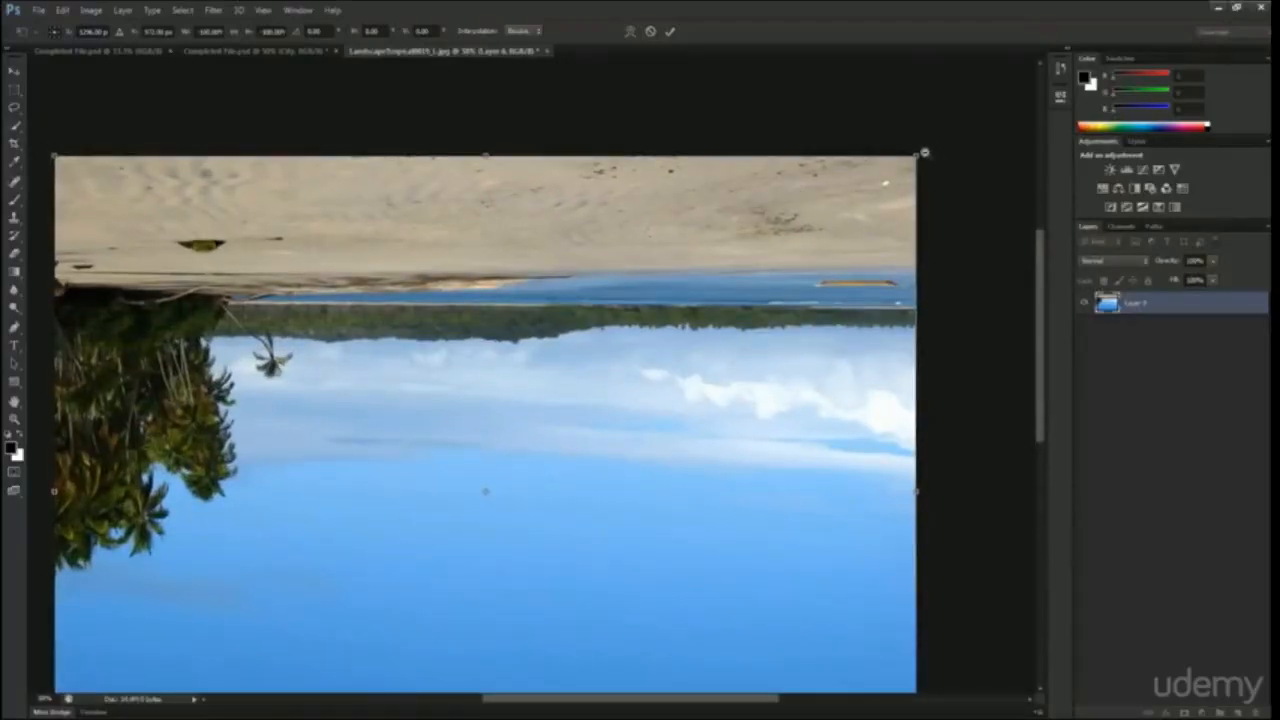
pyautogui.hotkey('ctrl', '-')
pyautogui.press('Return')
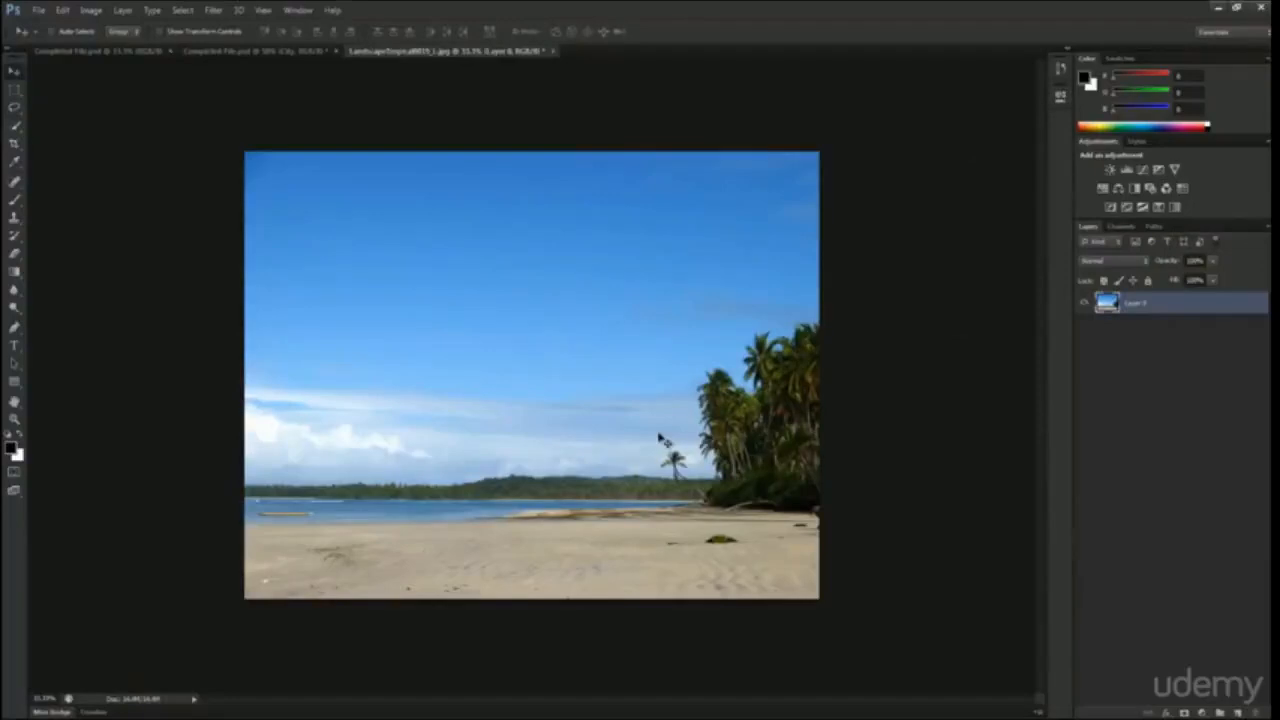
# - Try to warp the beach layer by bending its mesh, bowing the upper and lower edges inward and stretching the corners outward, and discard the warp
pyautogui.hotkey('ctrl', 't')
pyautogui.rightClick(677, 351)
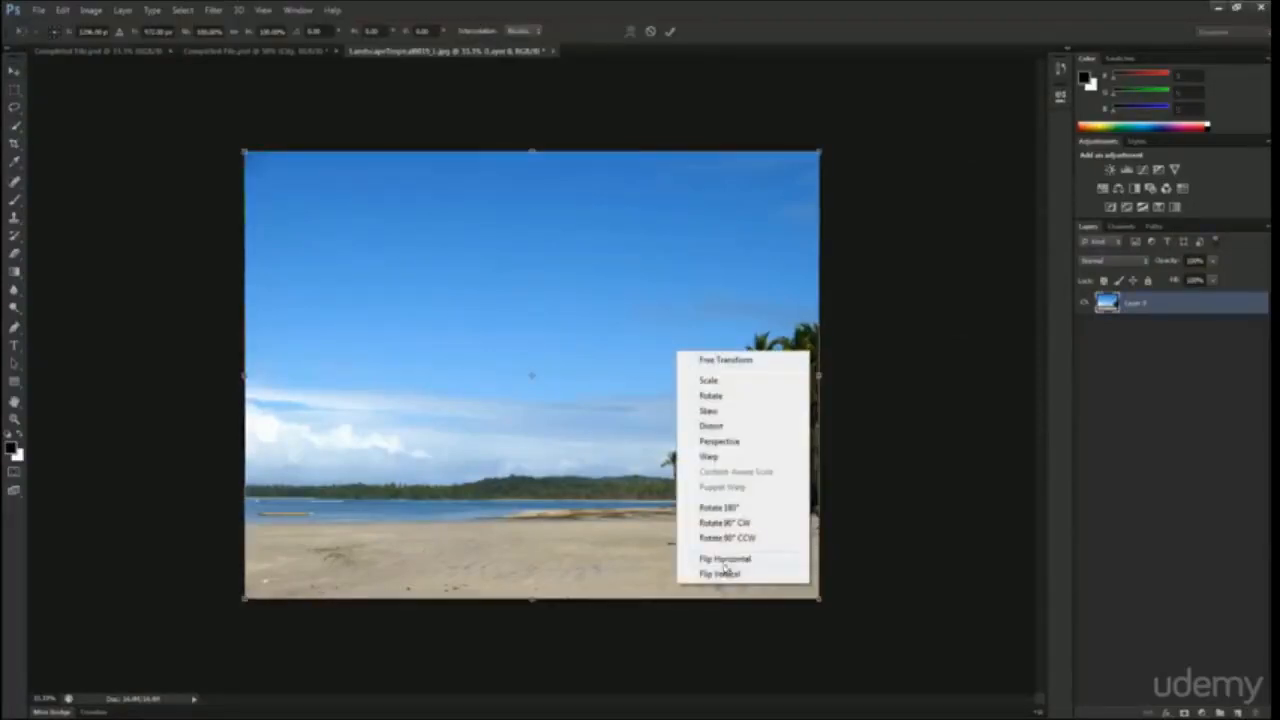
pyautogui.click(718, 457)
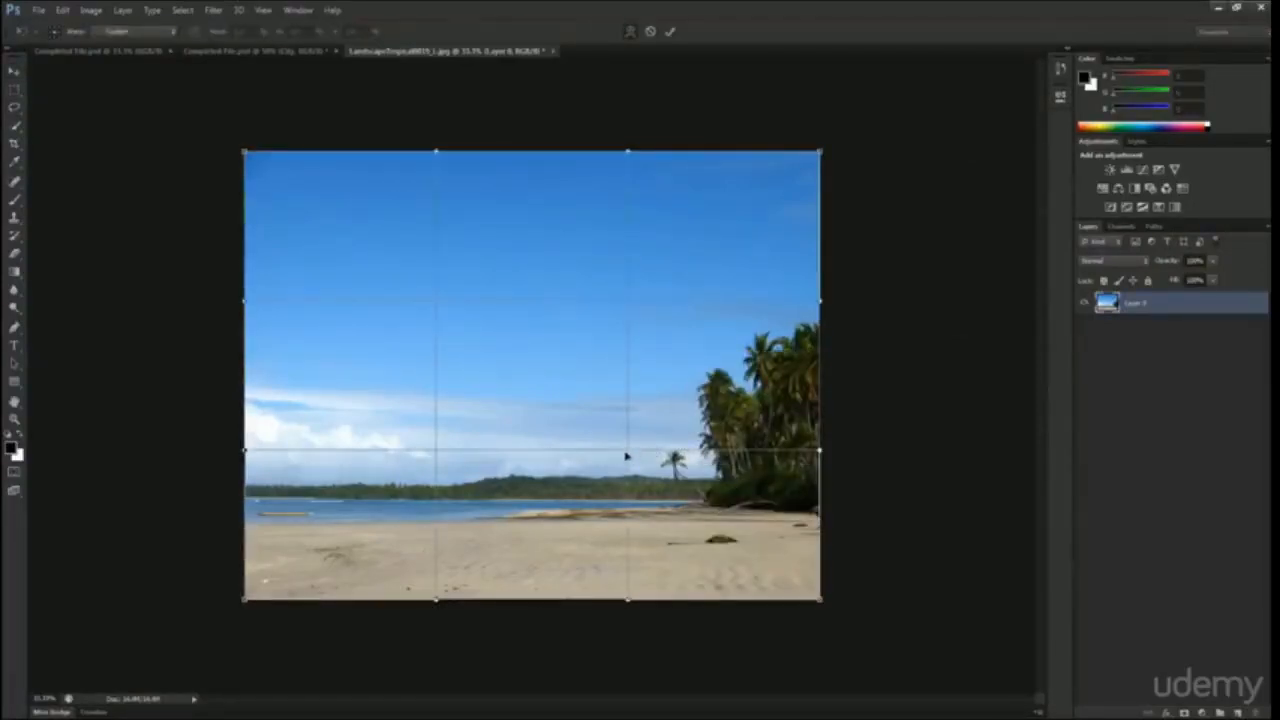
pyautogui.moveTo(626, 457); pyautogui.dragTo(630, 422)
pyautogui.moveTo(440, 303); pyautogui.dragTo(429, 337)
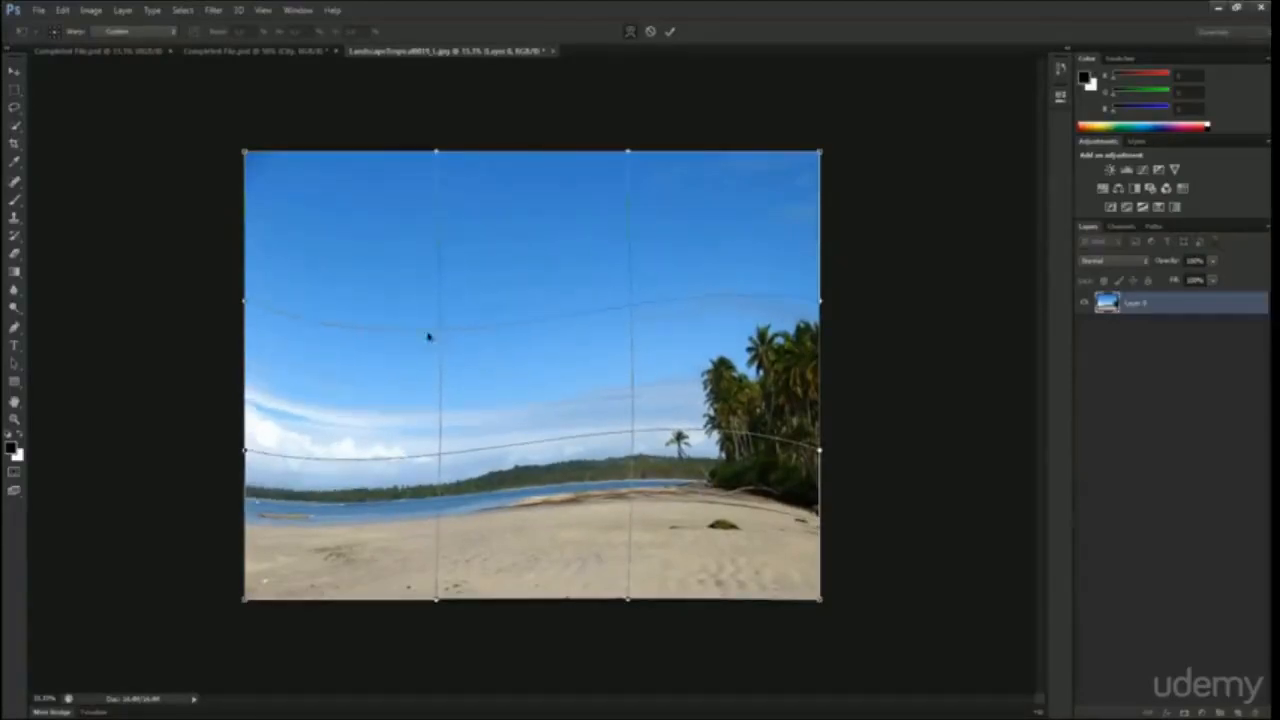
pyautogui.moveTo(314, 223); pyautogui.dragTo(279, 172)
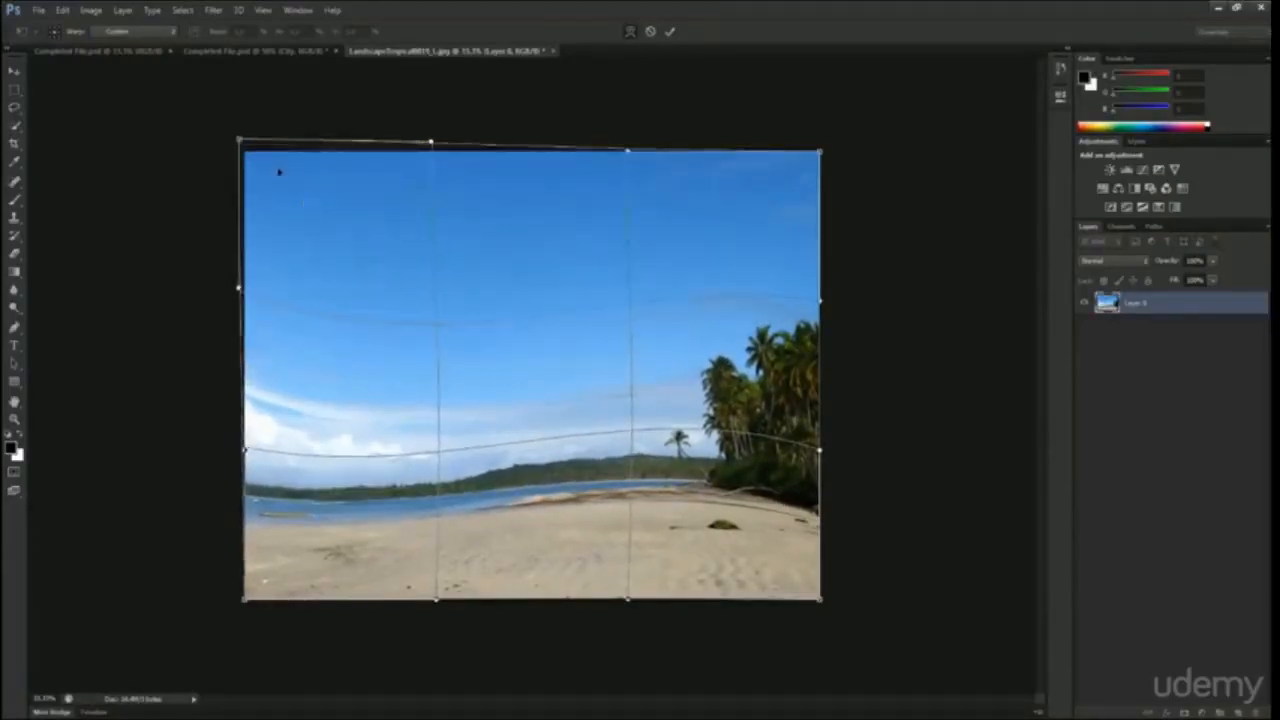
pyautogui.moveTo(432, 145); pyautogui.dragTo(458, 227)
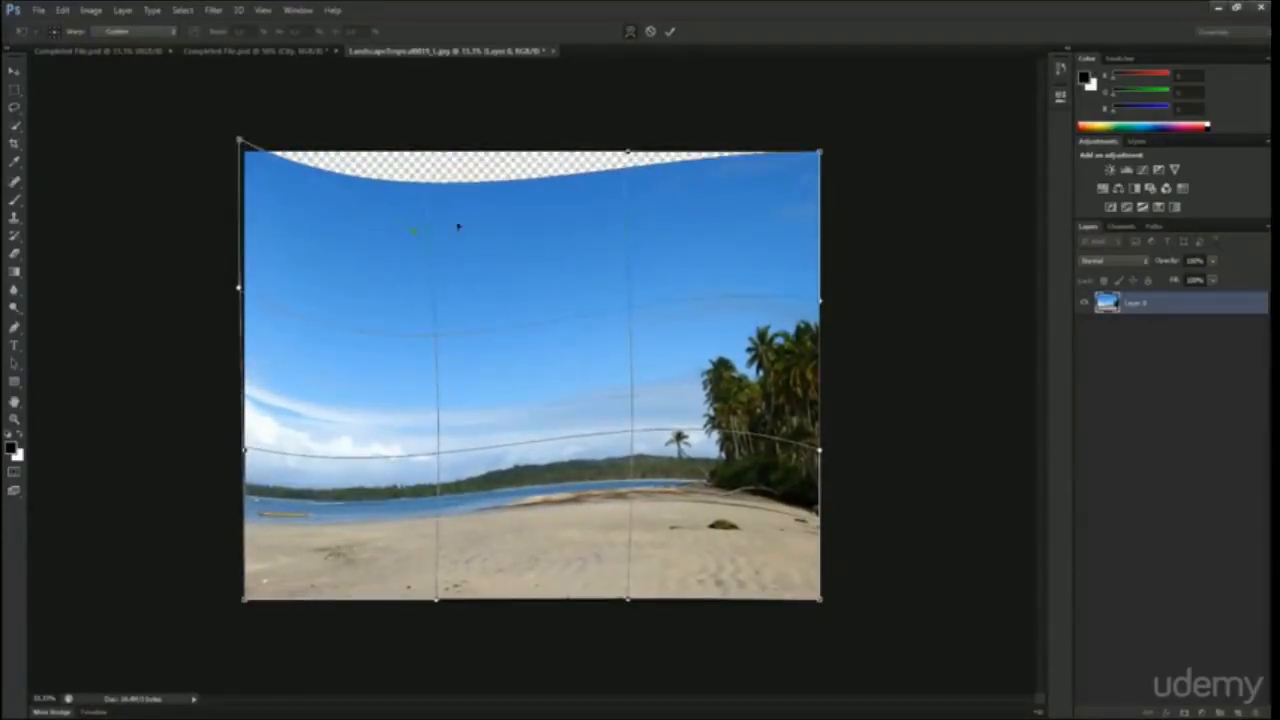
pyautogui.moveTo(820, 154); pyautogui.dragTo(889, 80)
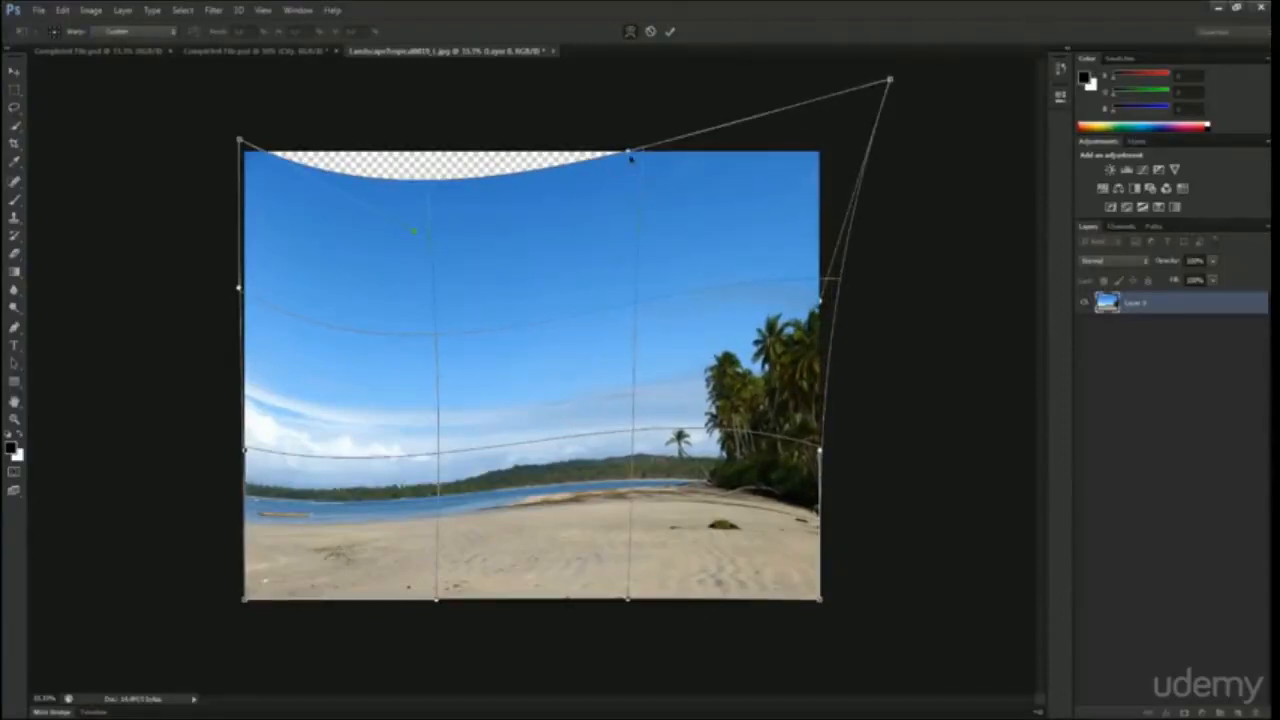
pyautogui.moveTo(630, 157); pyautogui.dragTo(651, 292)
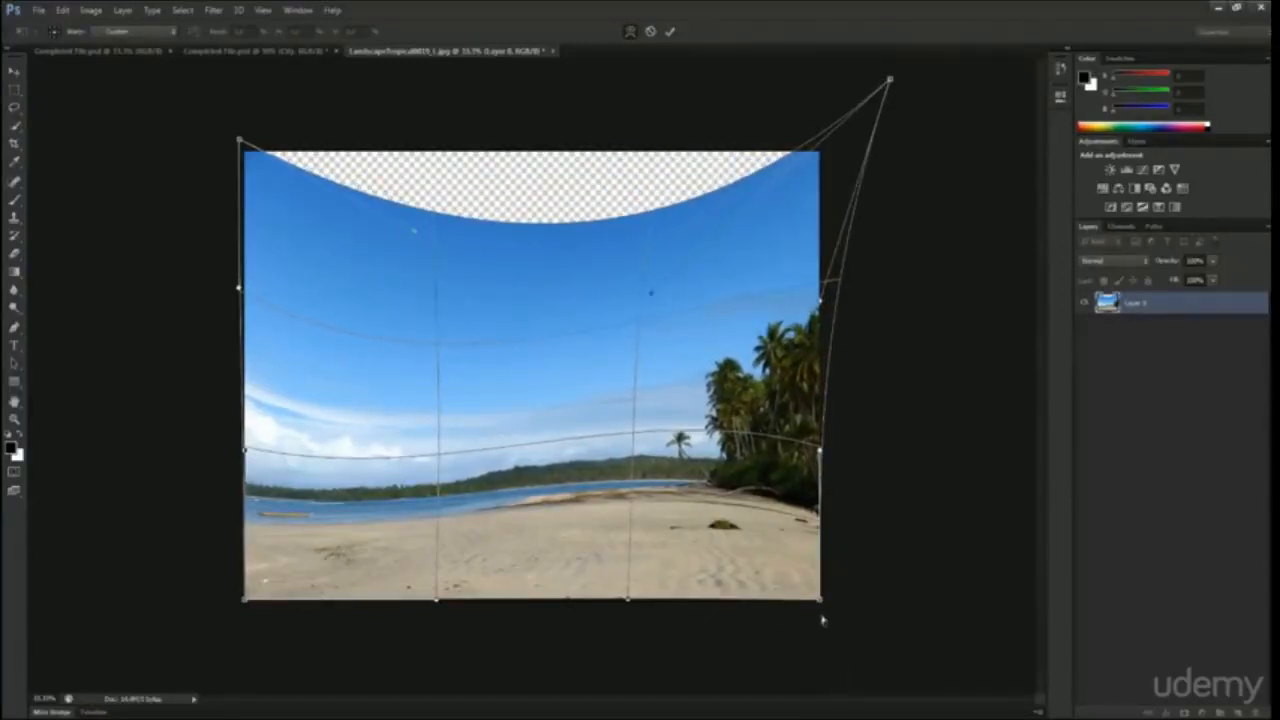
pyautogui.moveTo(822, 621); pyautogui.dragTo(846, 649)
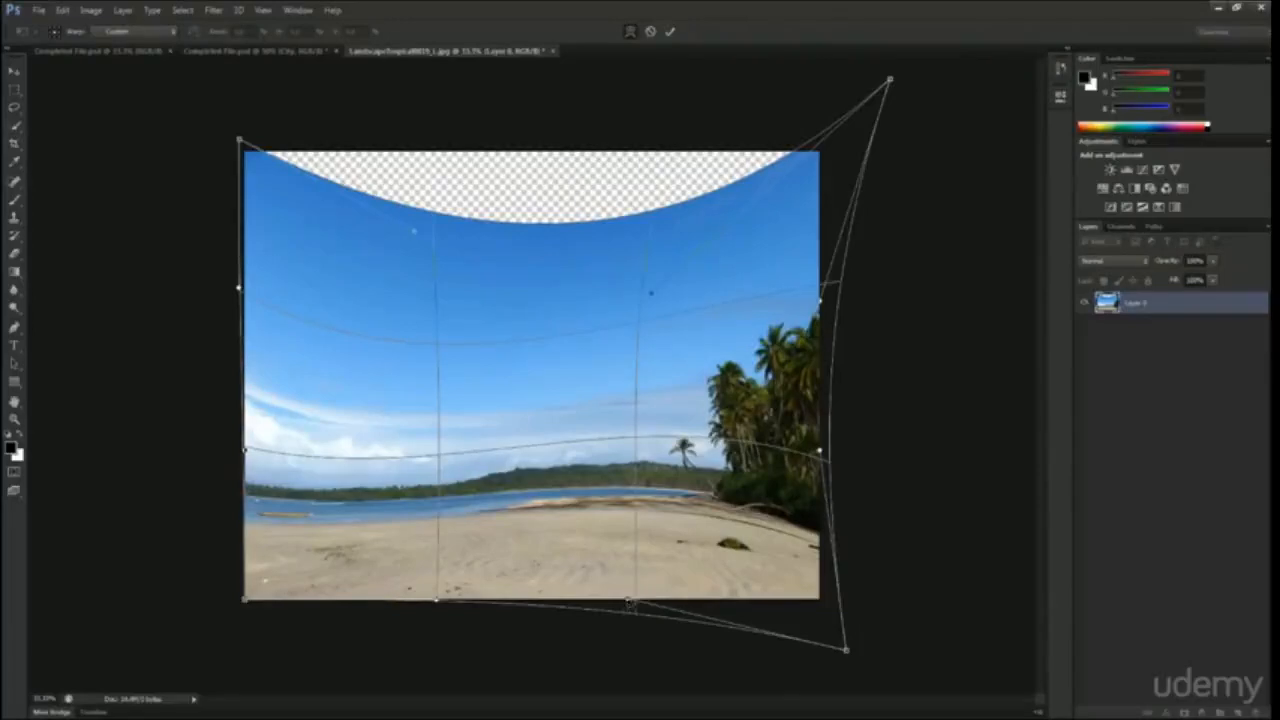
pyautogui.moveTo(629, 601); pyautogui.dragTo(608, 512)
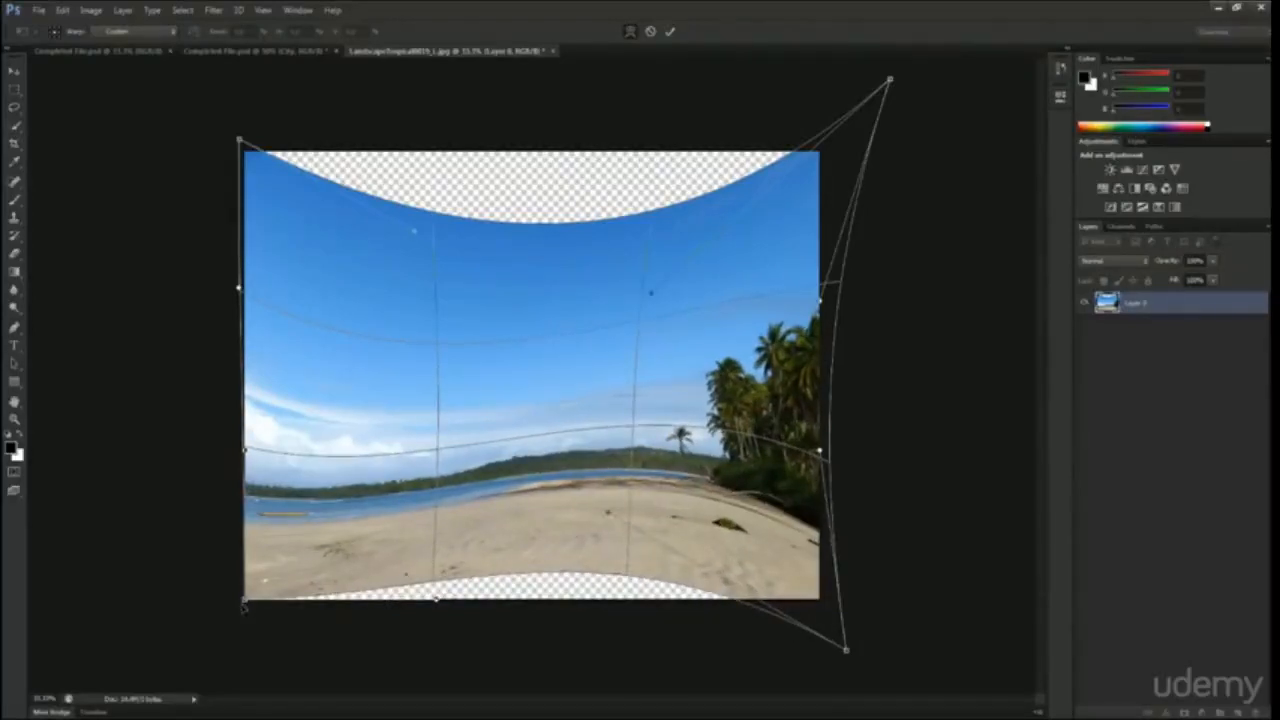
pyautogui.moveTo(243, 605); pyautogui.dragTo(194, 674)
pyautogui.press('Escape')
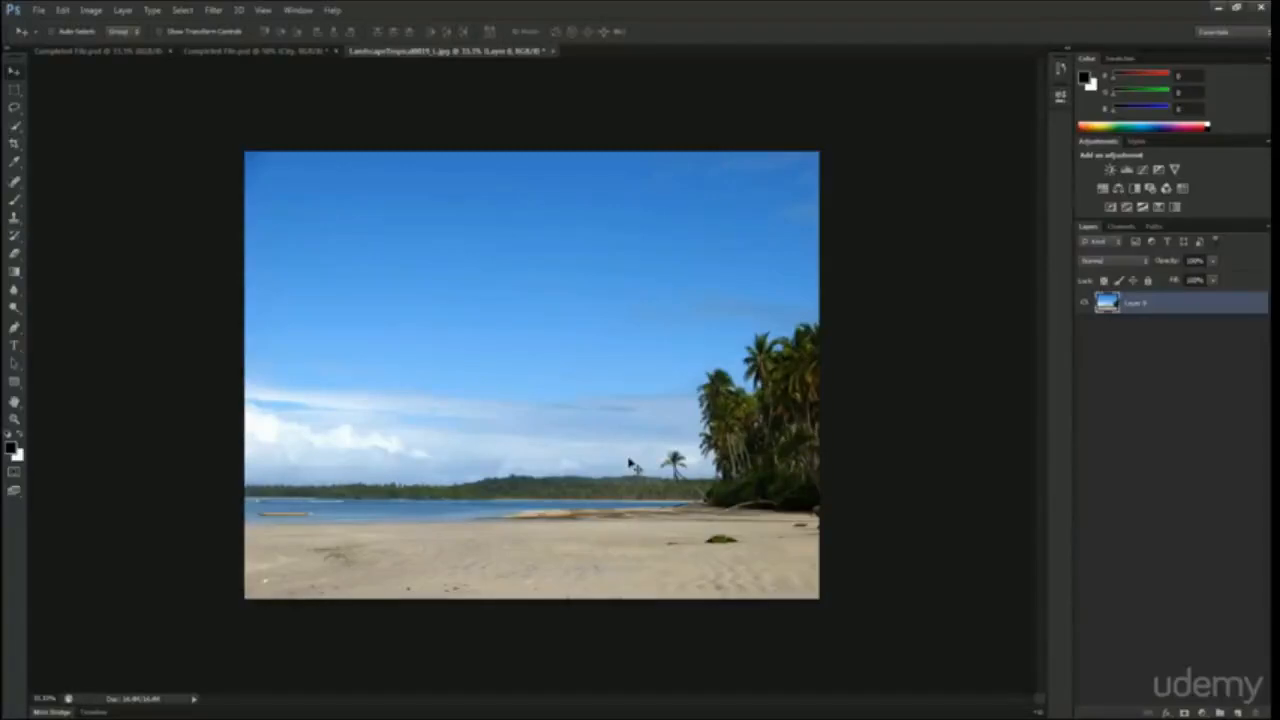
# - Review the transform options available for the beach layer during Free Transform, and leave the layer unaltered
pyautogui.hotkey('ctrl', 't')
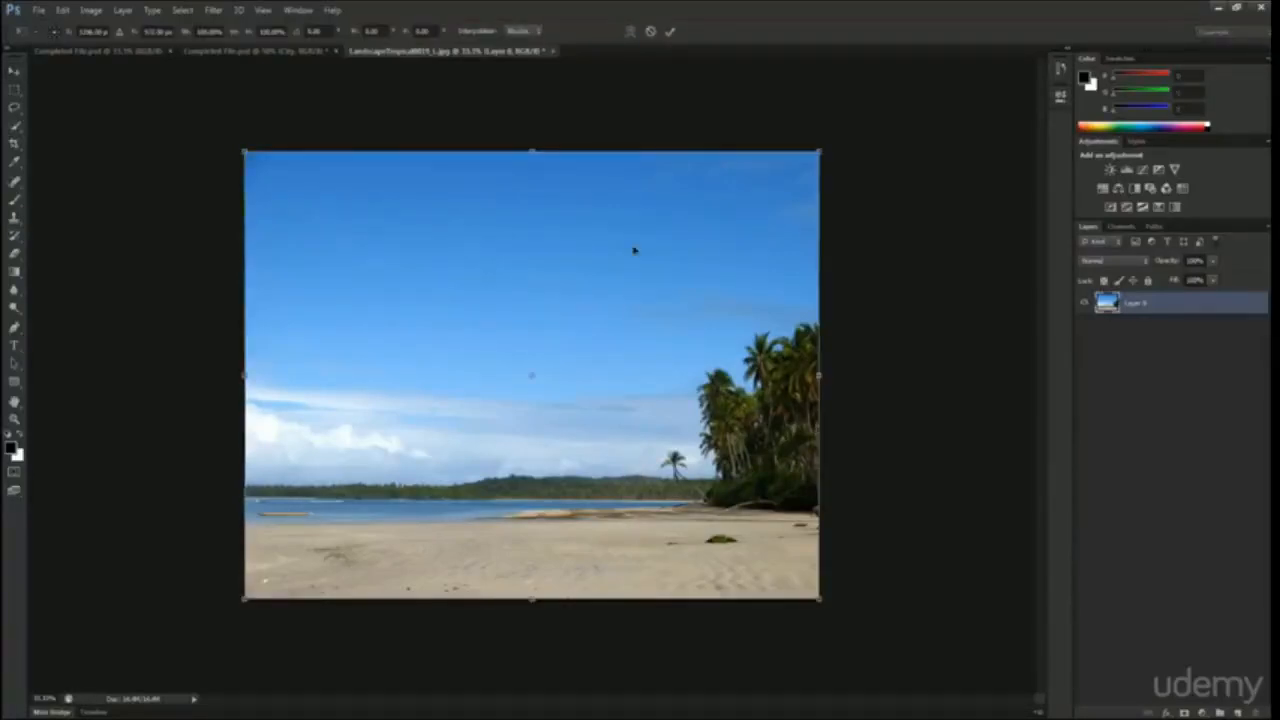
pyautogui.rightClick(637, 236)
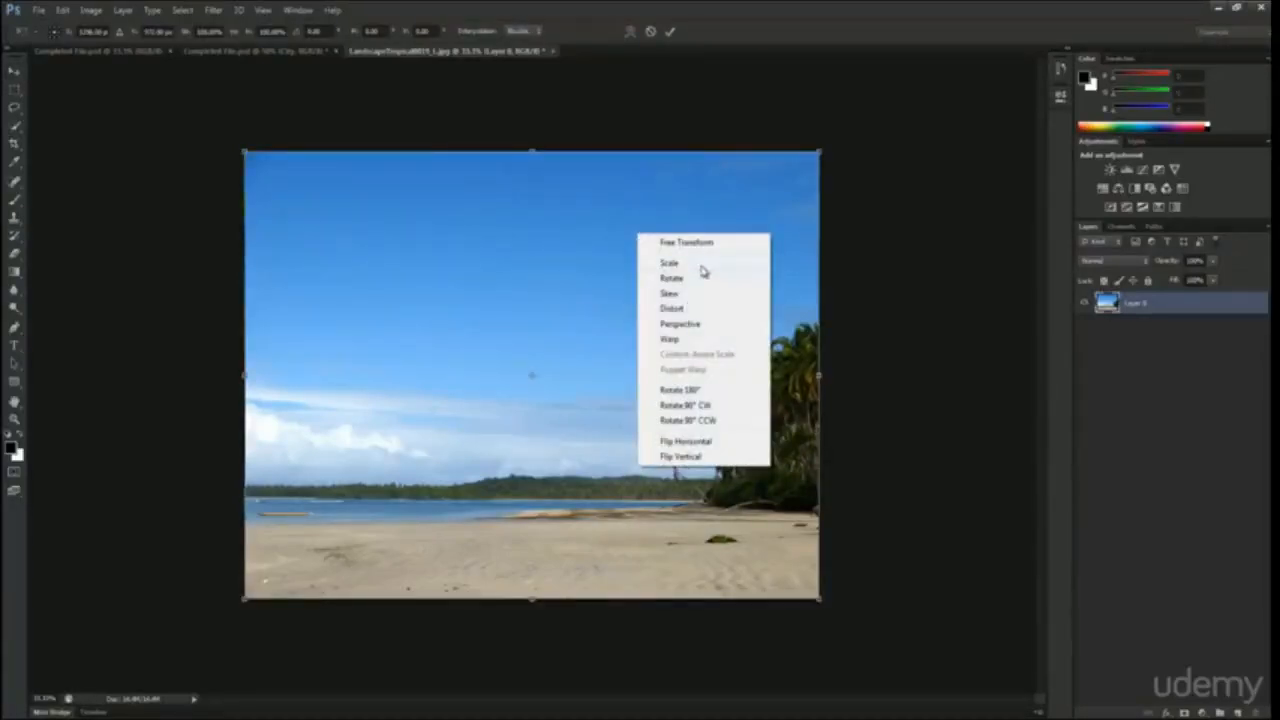
pyautogui.click(597, 238)
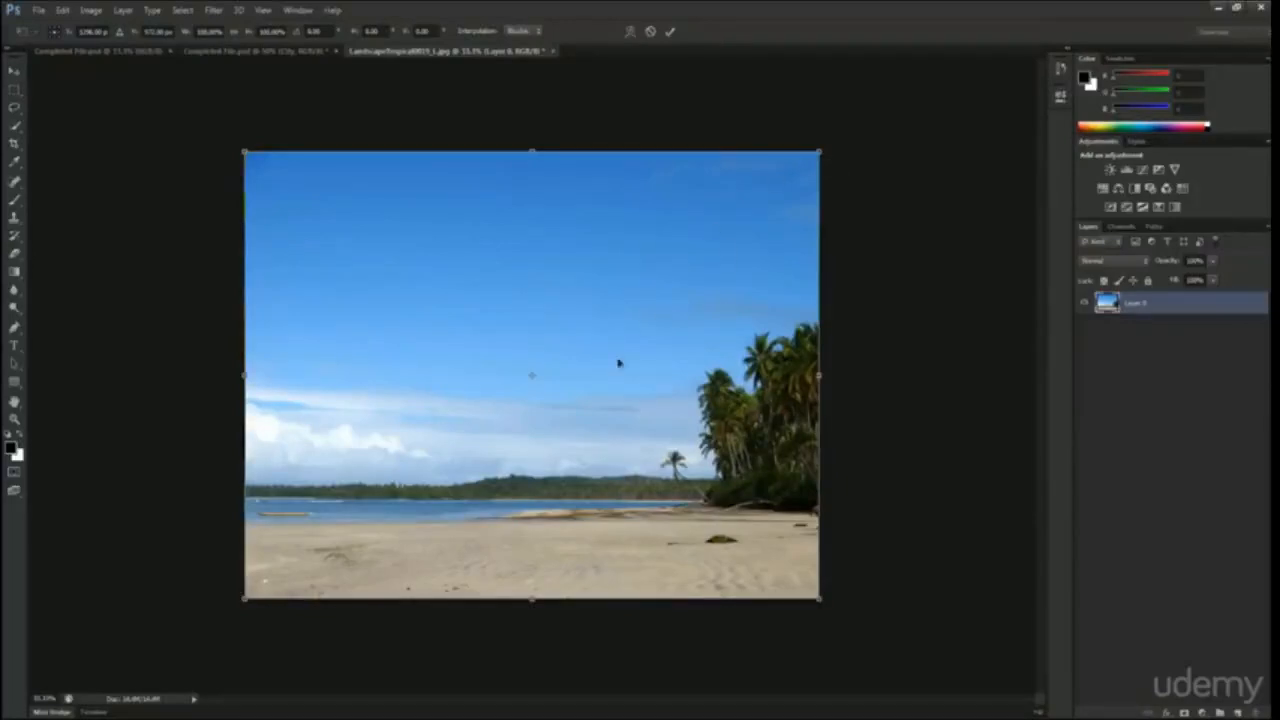
pyautogui.rightClick(601, 299)
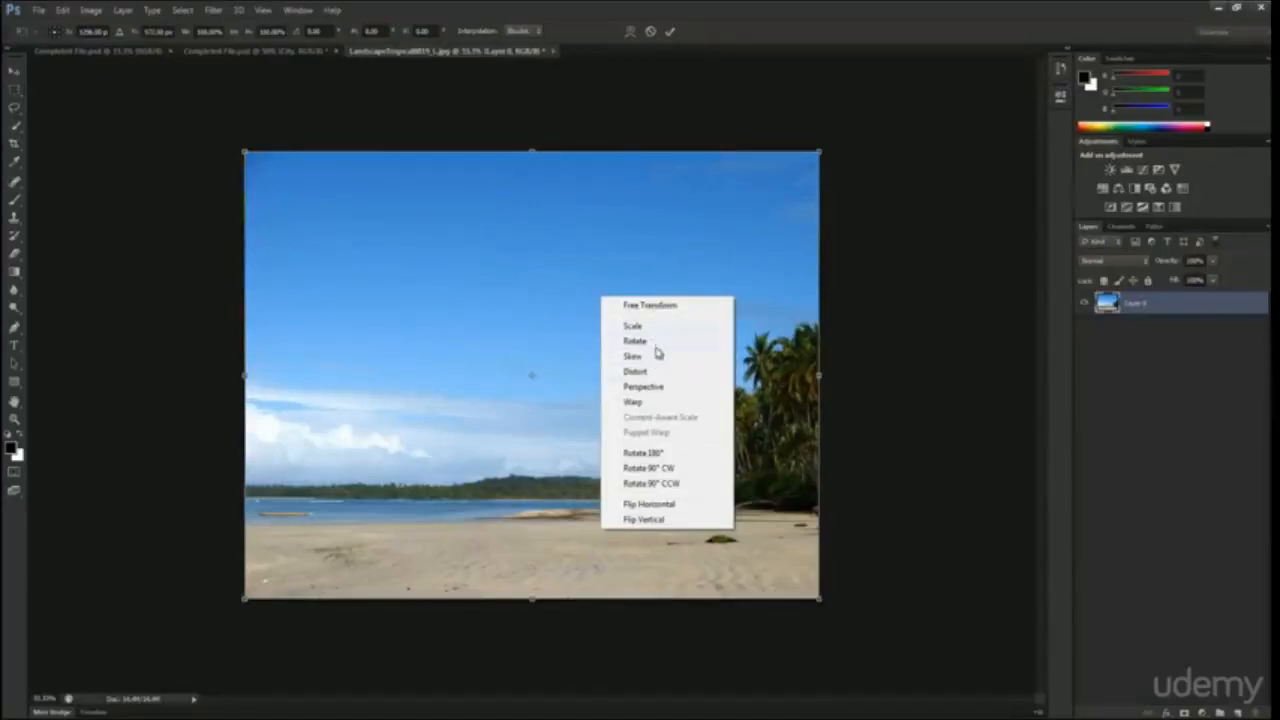
pyautogui.click(510, 250)
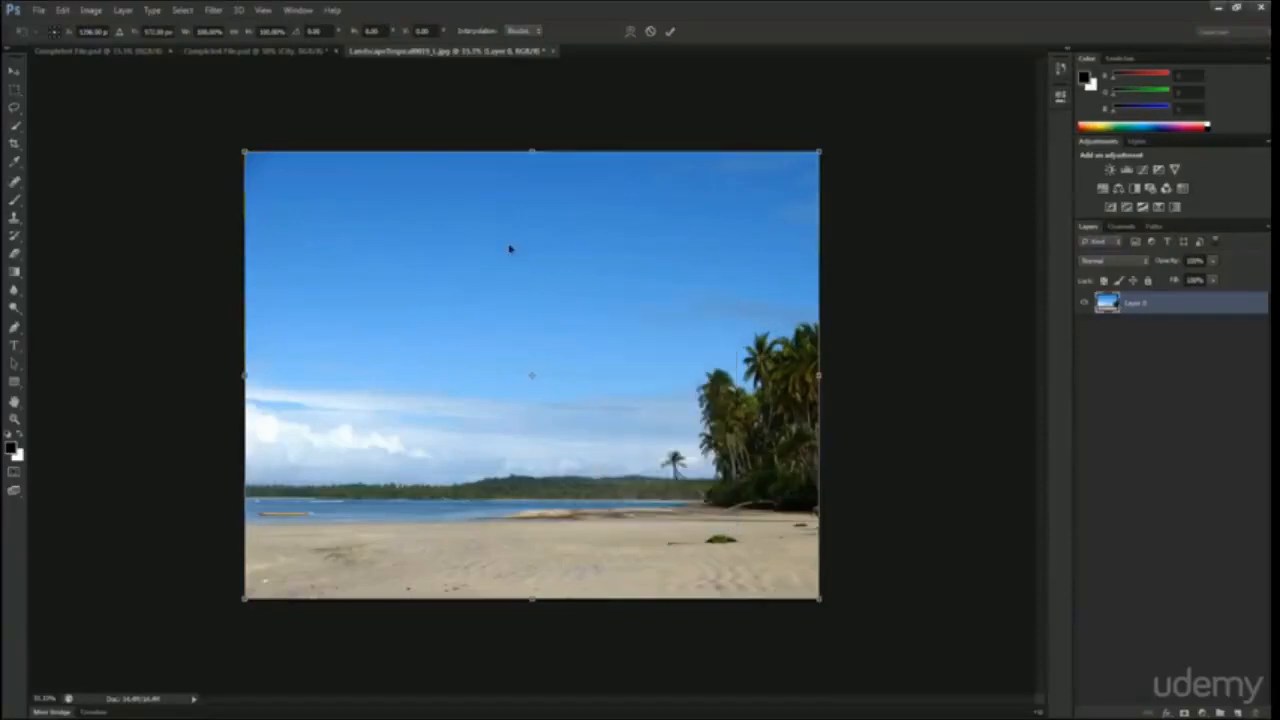
pyautogui.press('Return')
# - Try scaling down the beach layer and rotating it slightly clockwise in one Free Transform, and discard the changes
pyautogui.hotkey('ctrl', 't')
pyautogui.moveTo(820, 151); pyautogui.dragTo(845, 196)
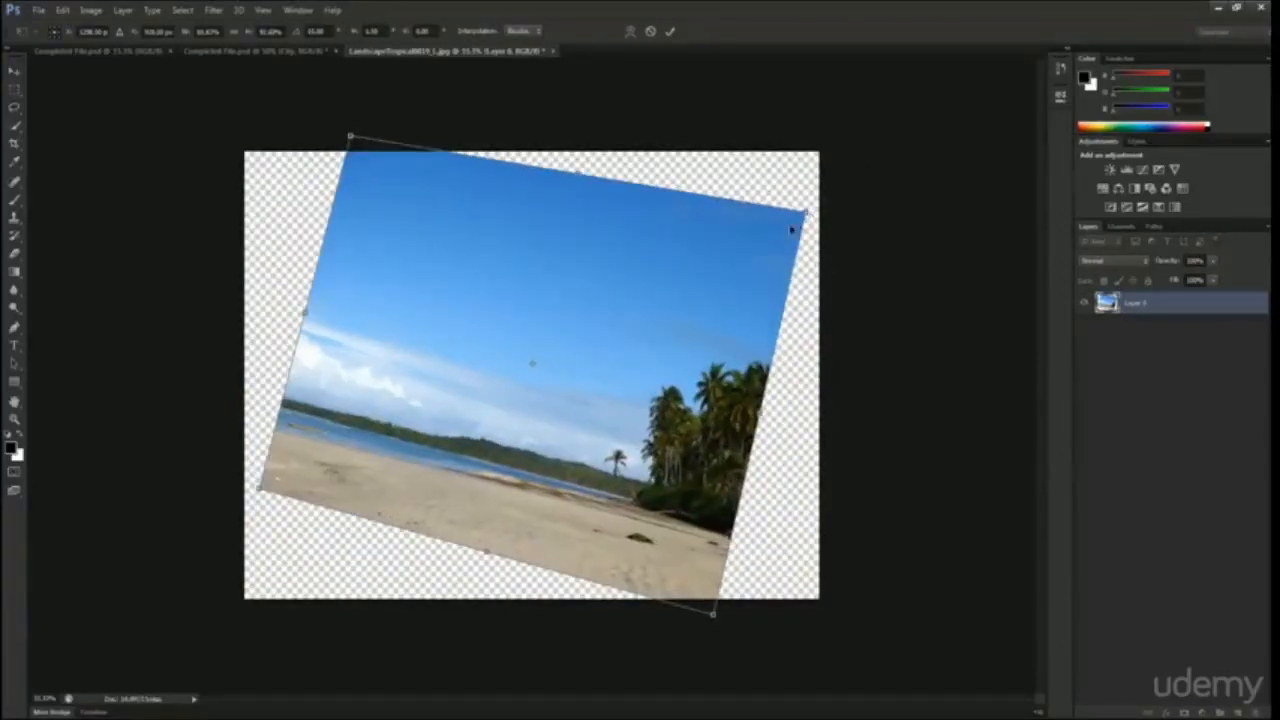
pyautogui.press('Escape')
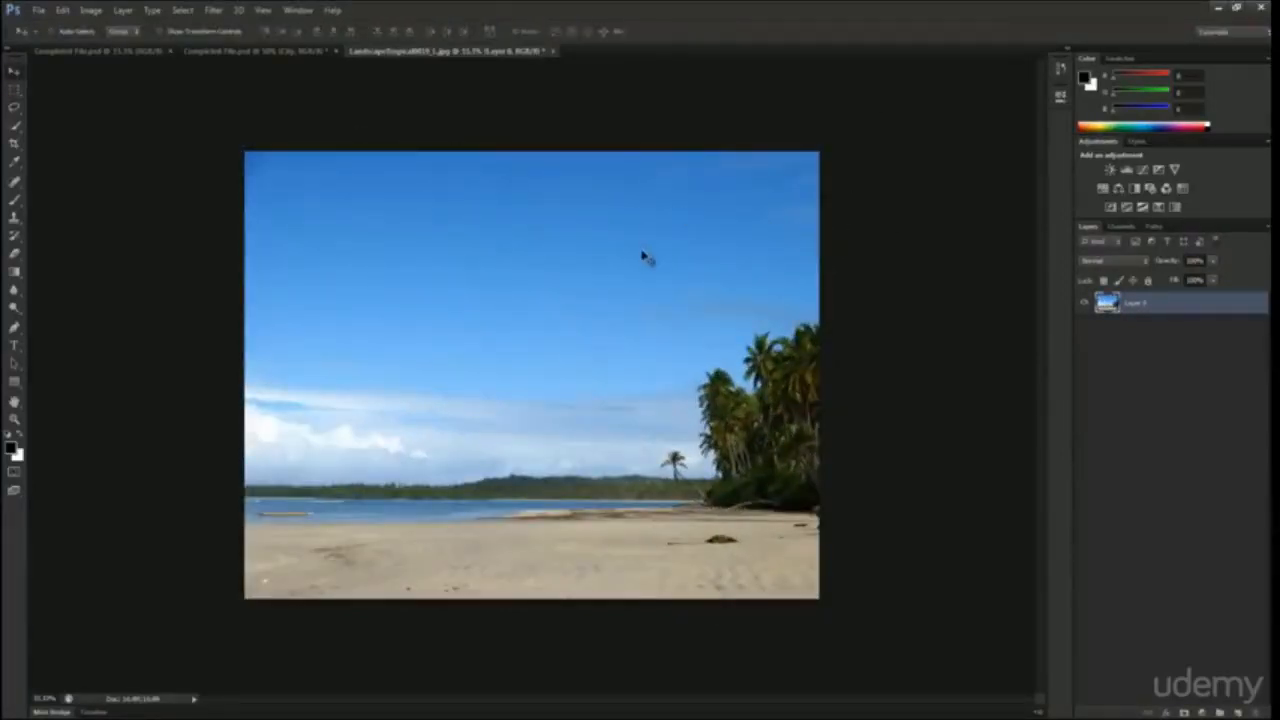
# - Try scaling the beach layer proportionally around its centre to about 89% with Free Transform, and discard the scaling
pyautogui.hotkey('ctrl', 't')
pyautogui.rightClick(407, 284)
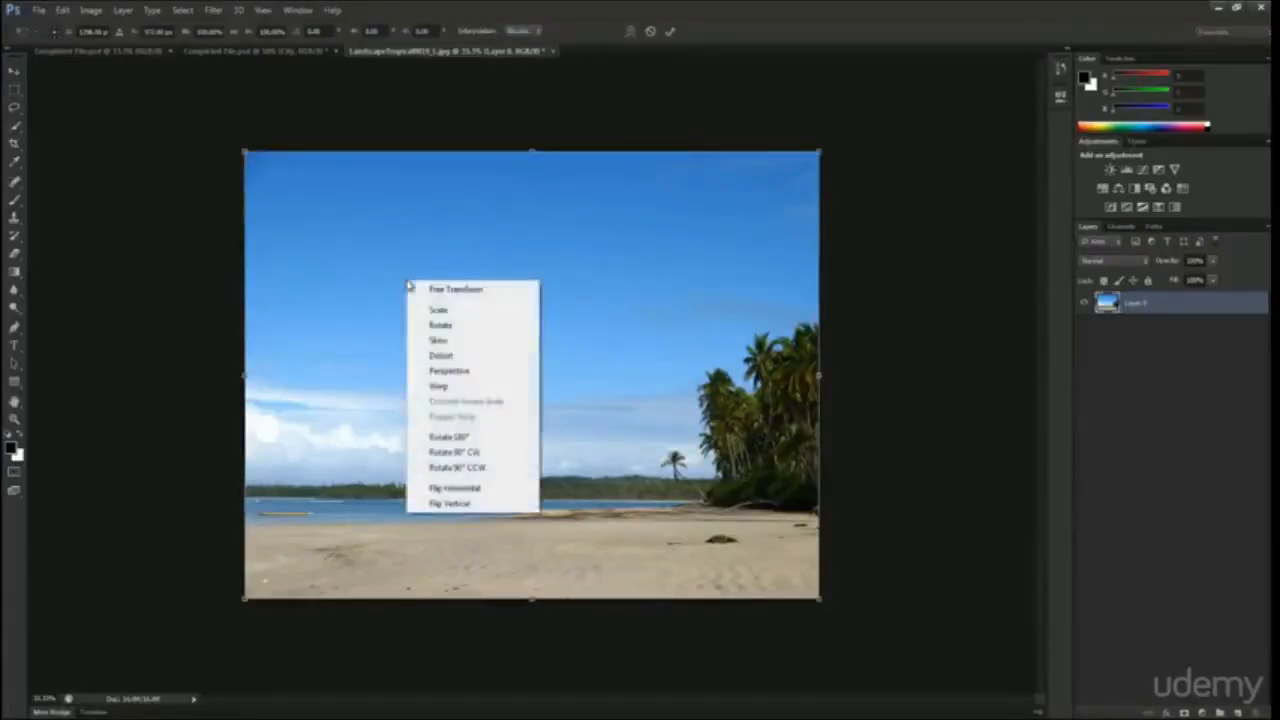
pyautogui.click(334, 263)
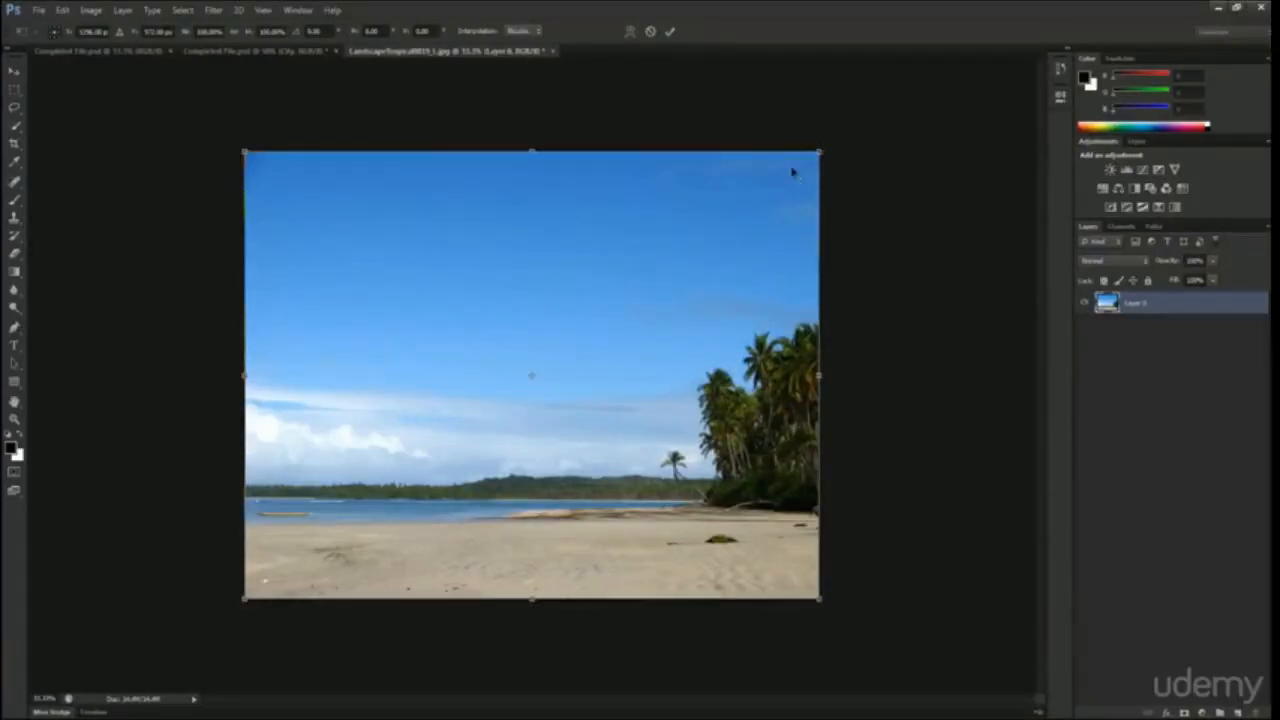
pyautogui.moveTo(822, 148); pyautogui.dragTo(813, 210)
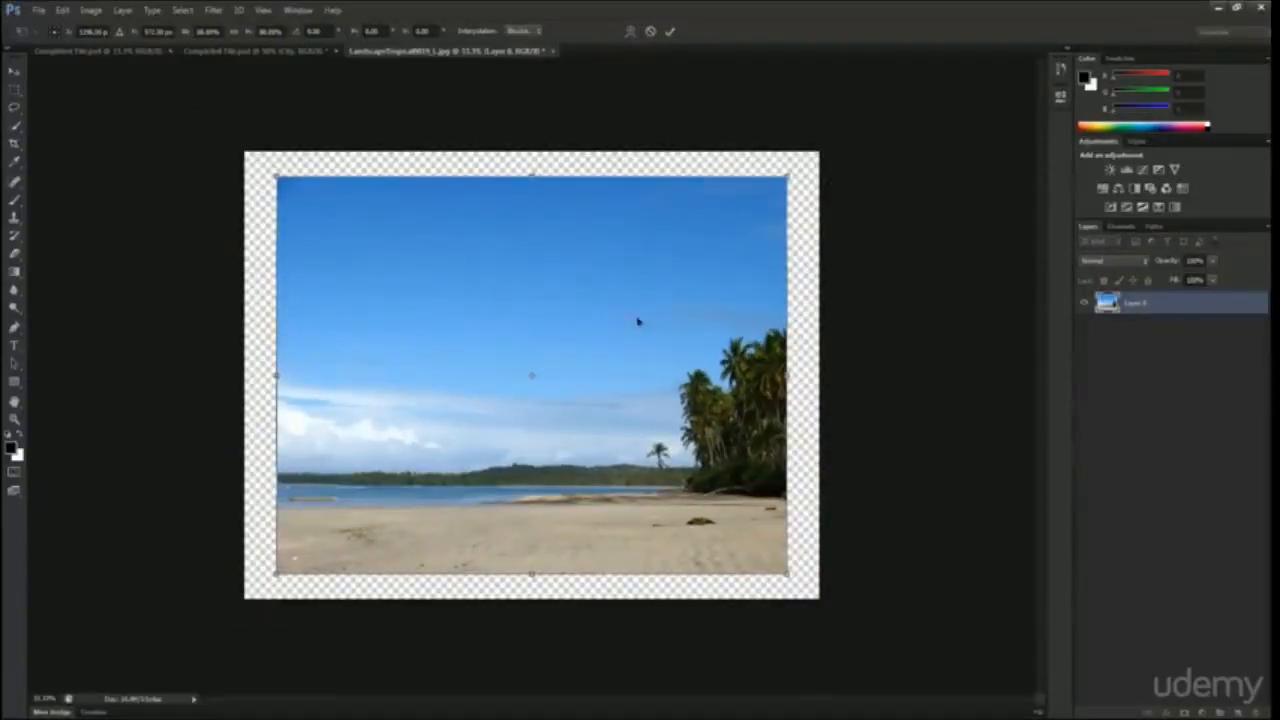
pyautogui.press('Escape')
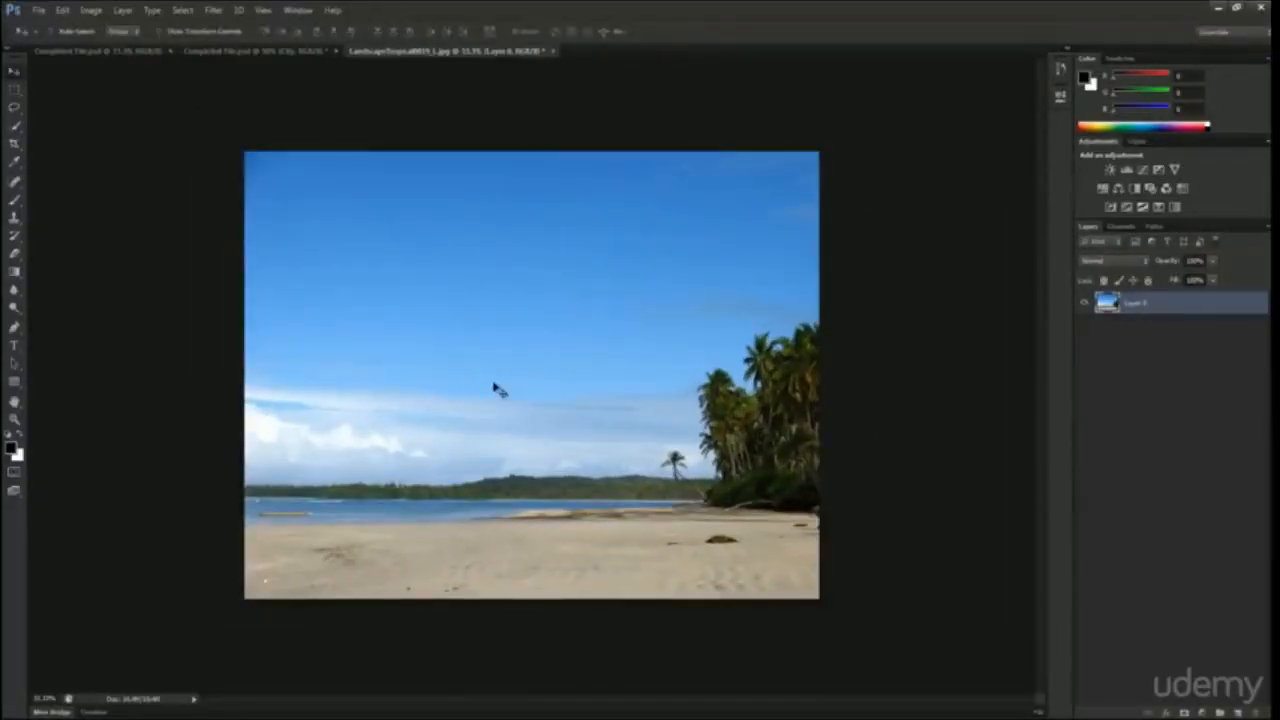
# - Try moving the transform reference point from the centre up near the layer's upper edge, scaling to about 42% around it, and discard the transformation
pyautogui.hotkey('ctrl', 't')
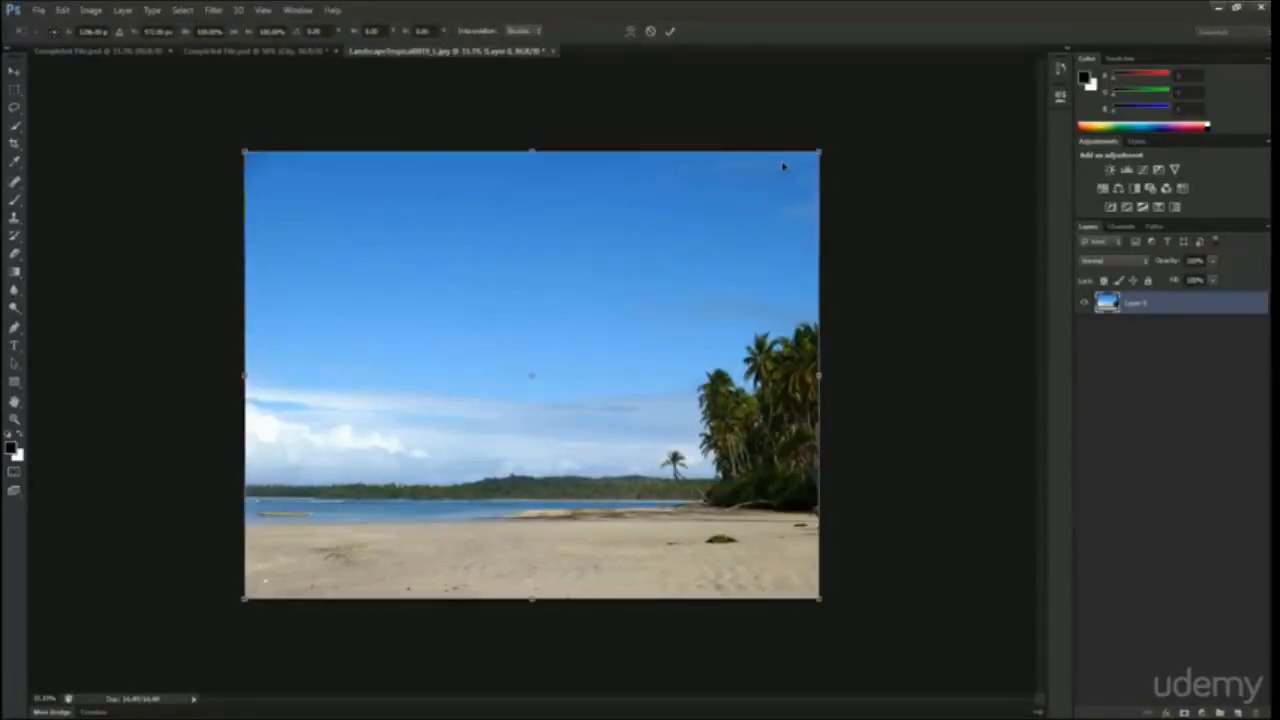
pyautogui.scroll(3, 540, 396)
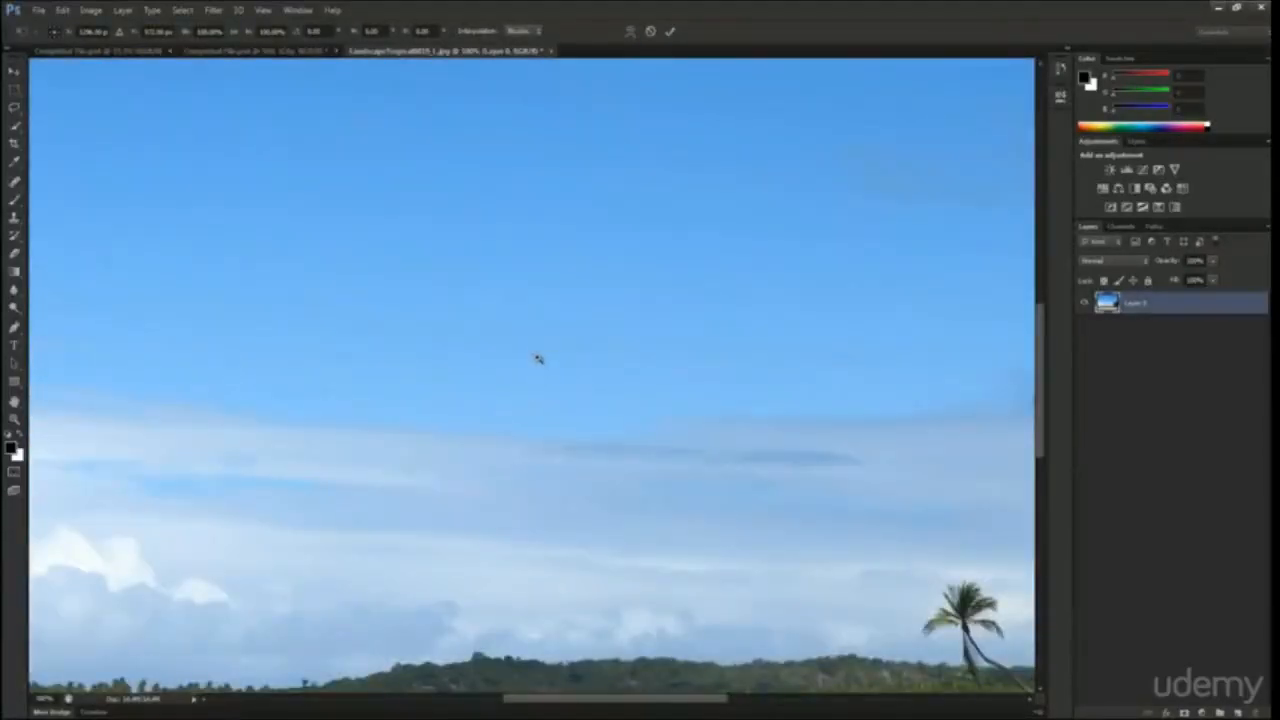
pyautogui.scroll(-2, 540, 354)
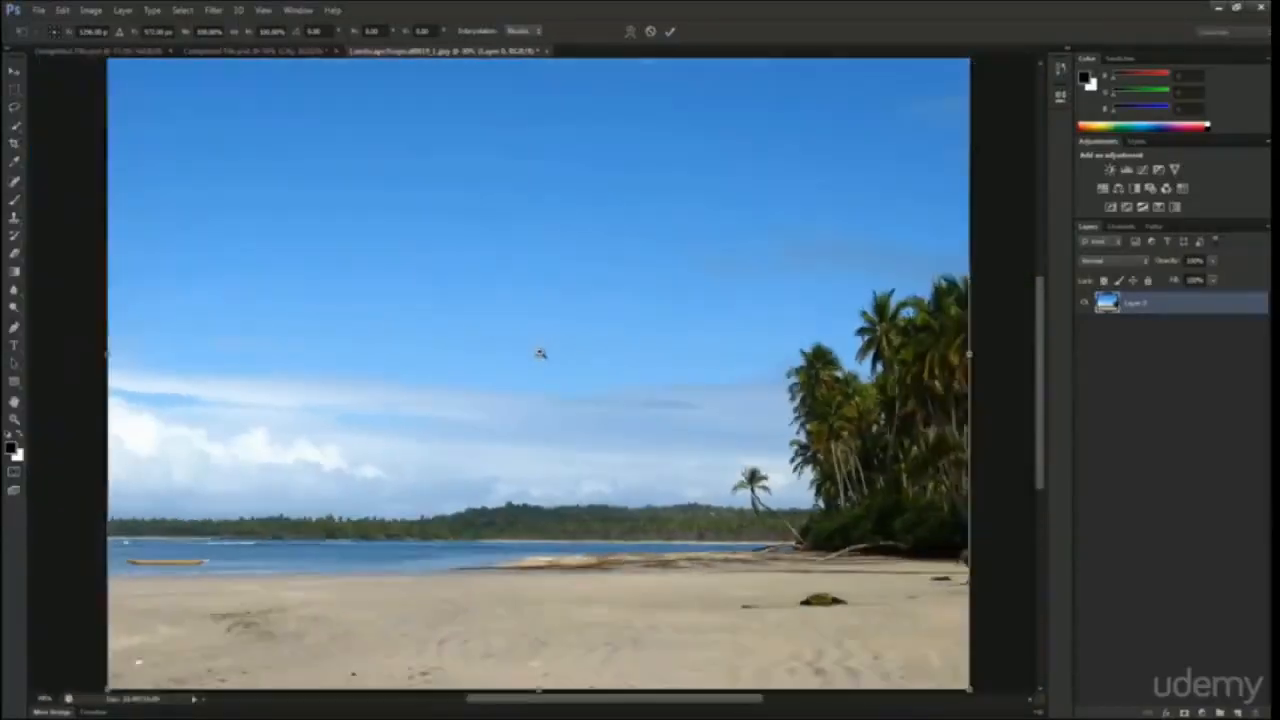
pyautogui.scroll(-1, 563, 366)
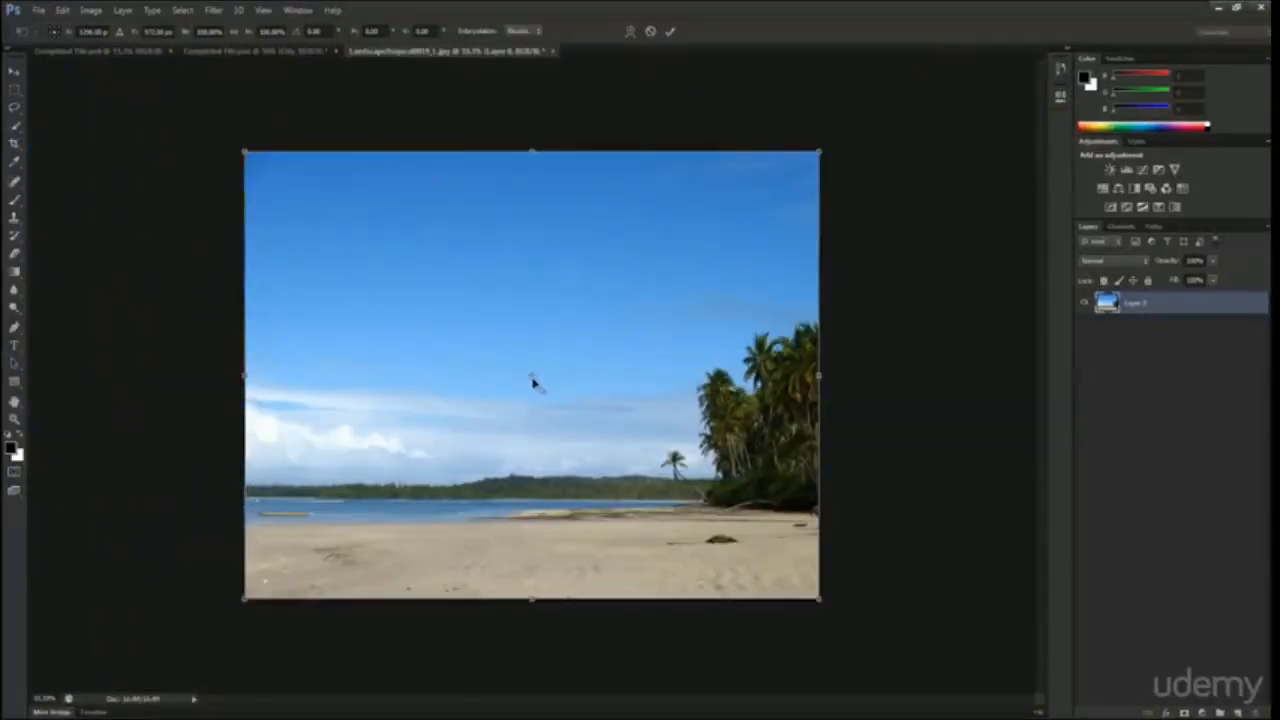
pyautogui.moveTo(531, 374); pyautogui.dragTo(541, 200)
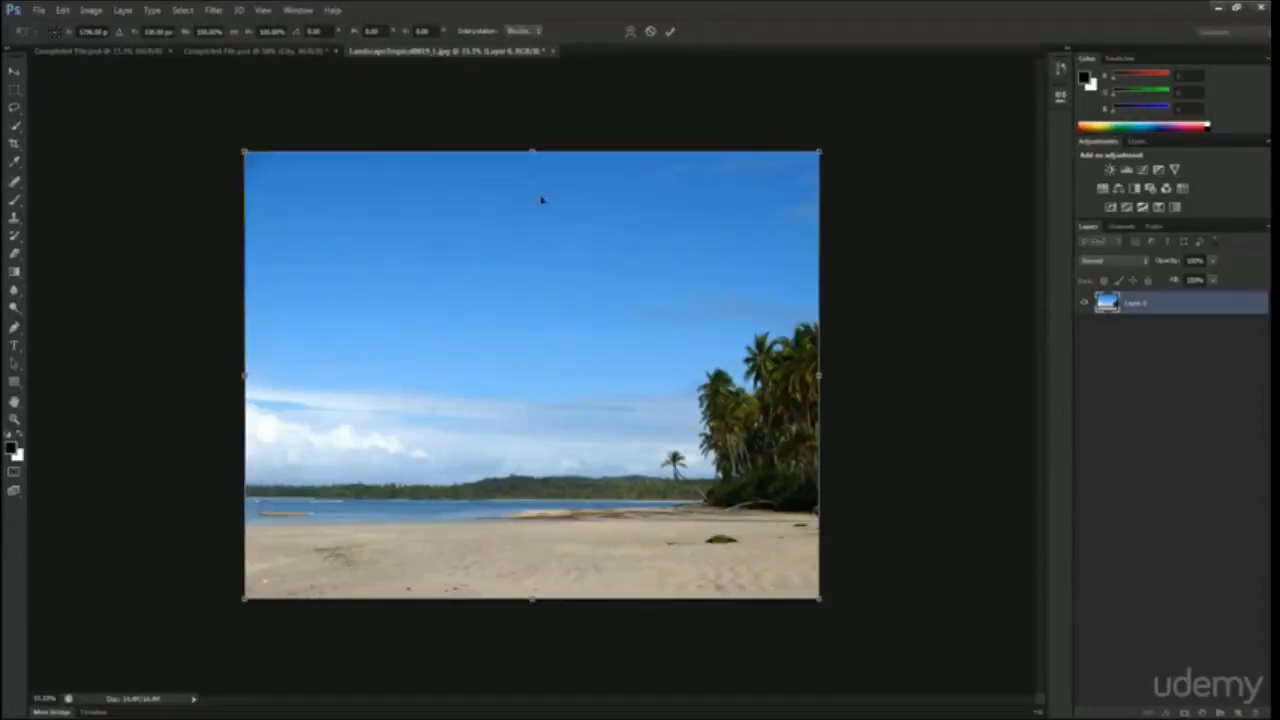
pyautogui.moveTo(820, 150); pyautogui.dragTo(657, 185)
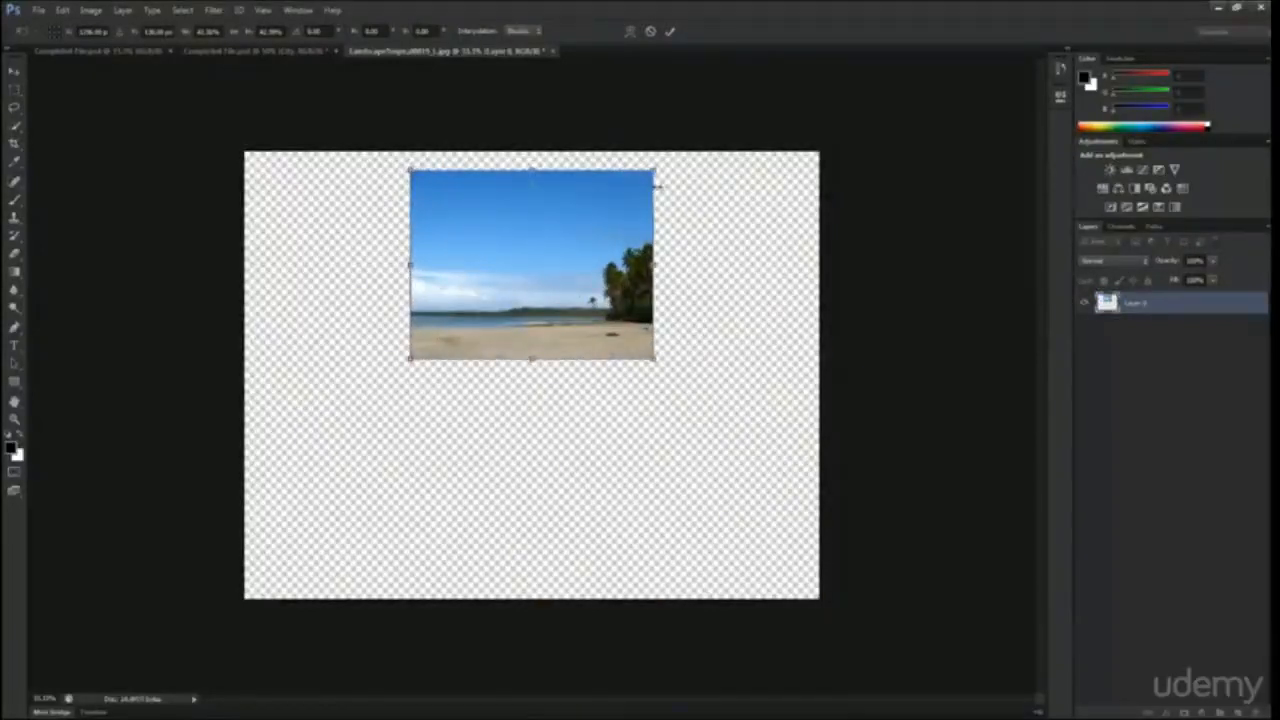
pyautogui.press('Escape')
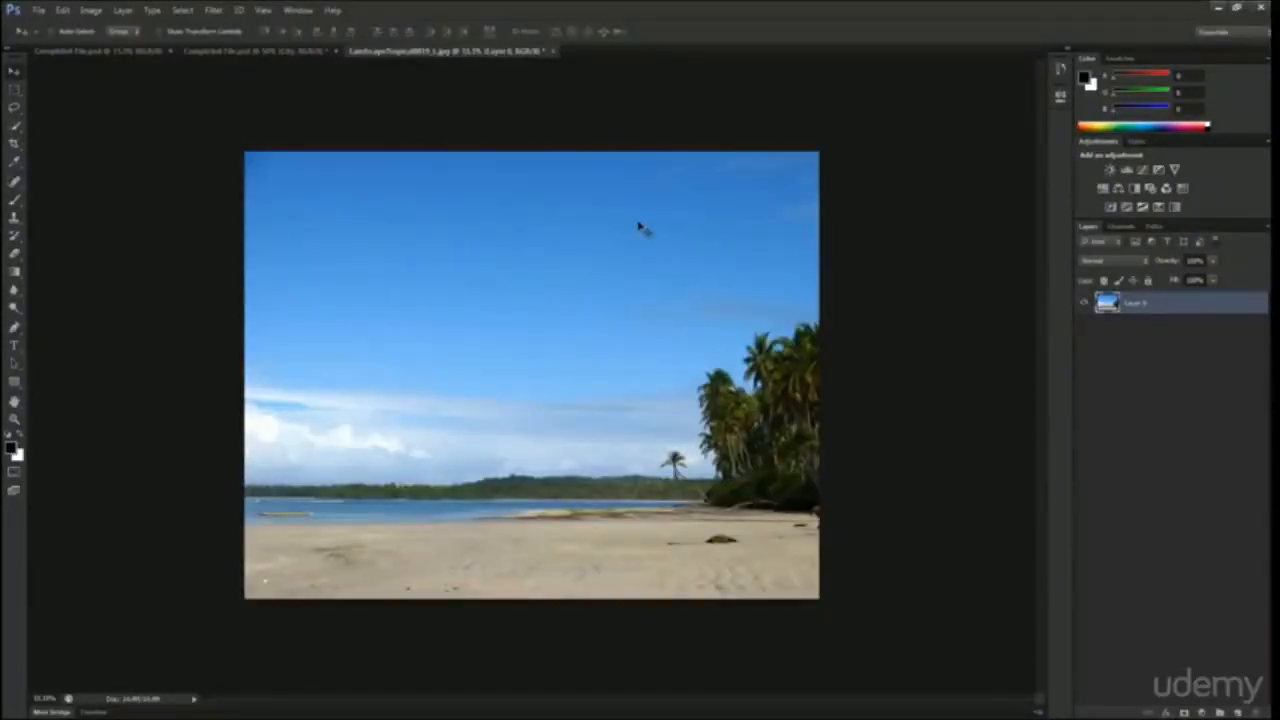
# - Try moving the transform reference point from the centre to the beach layer's lower-left corner, and close the transform without scaling
pyautogui.hotkey('ctrl', 't')
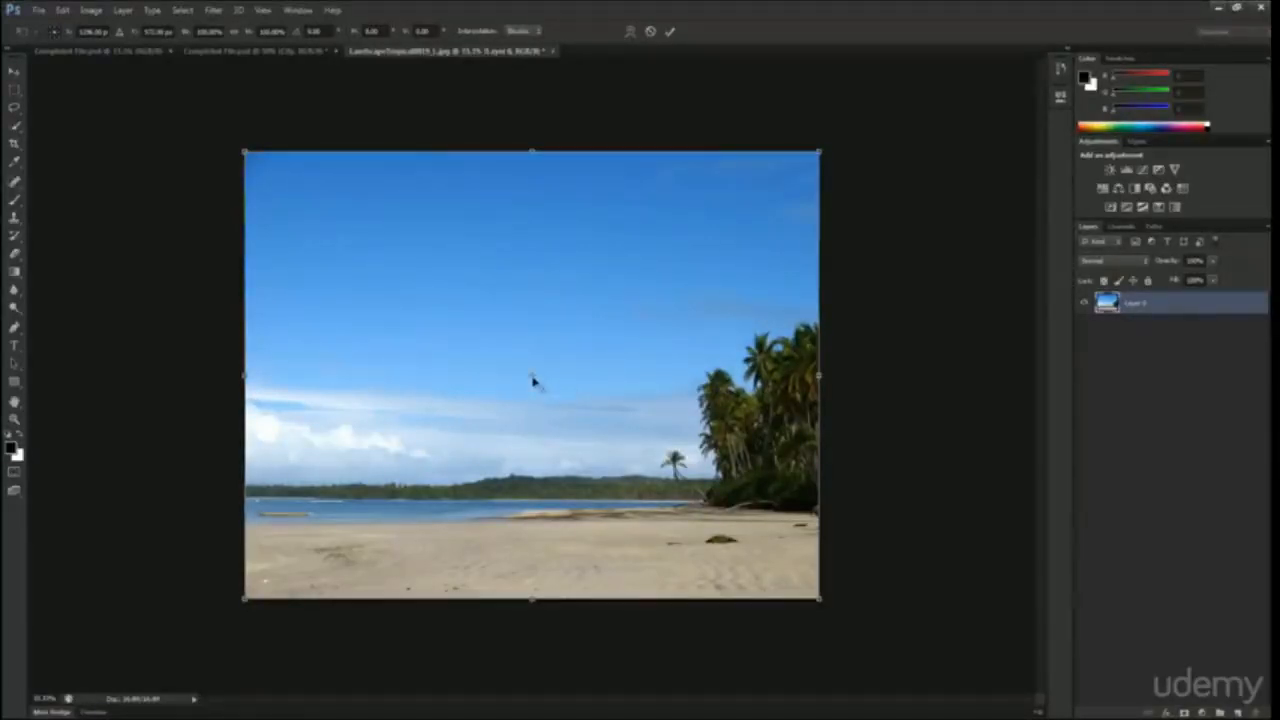
pyautogui.moveTo(533, 380); pyautogui.dragTo(245, 598)
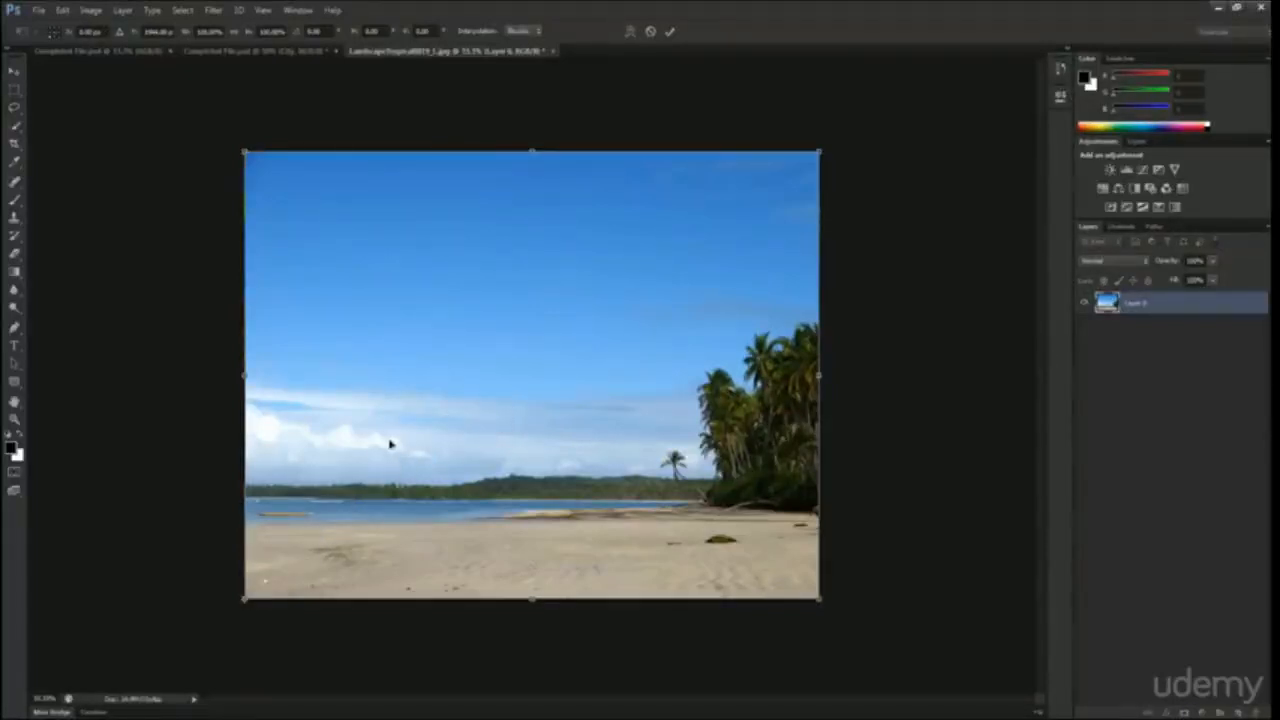
pyautogui.hotkey('ctrl', '-')
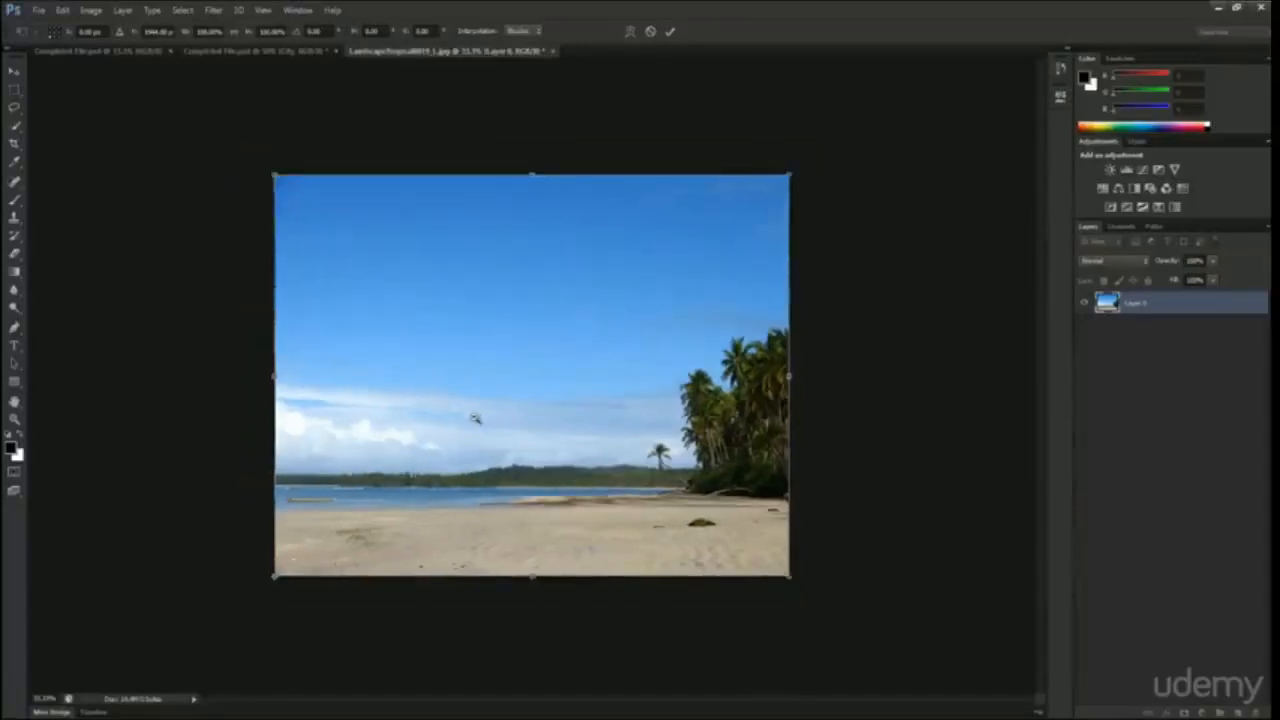
pyautogui.moveTo(818, 172); pyautogui.dragTo(693, 200)
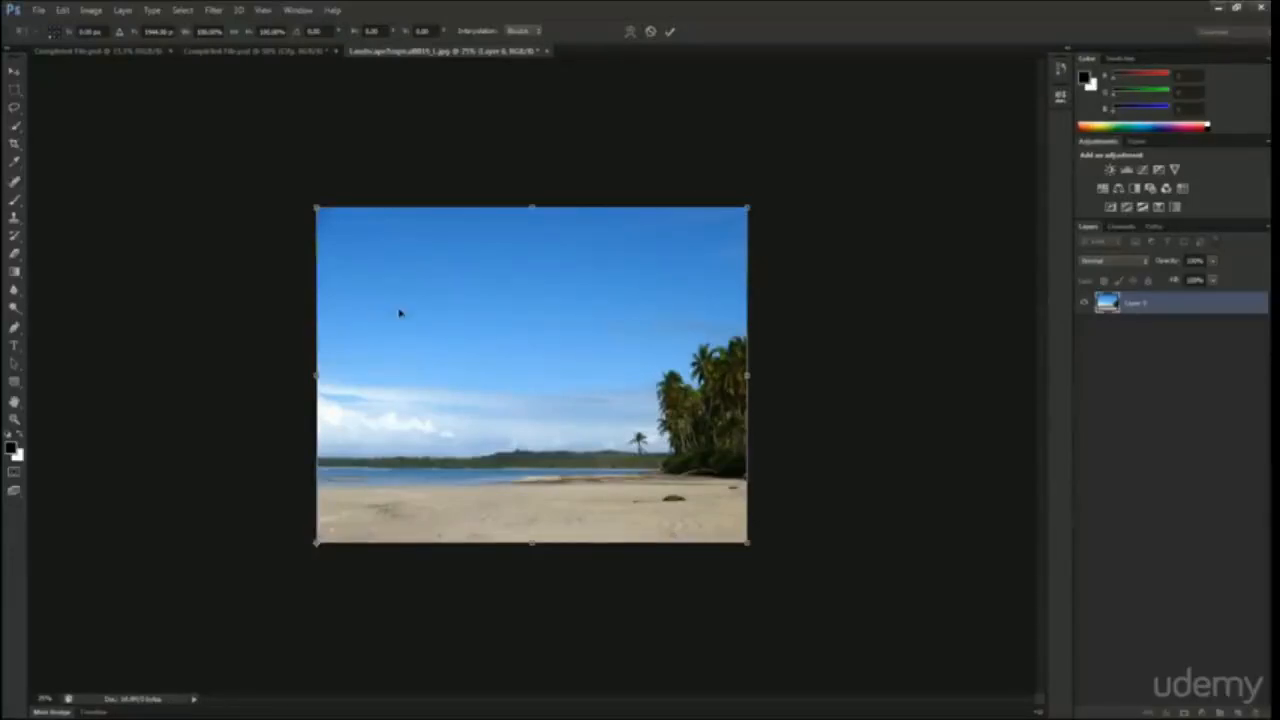
pyautogui.press('Return')
pyautogui.hotkey('ctrl', '+')
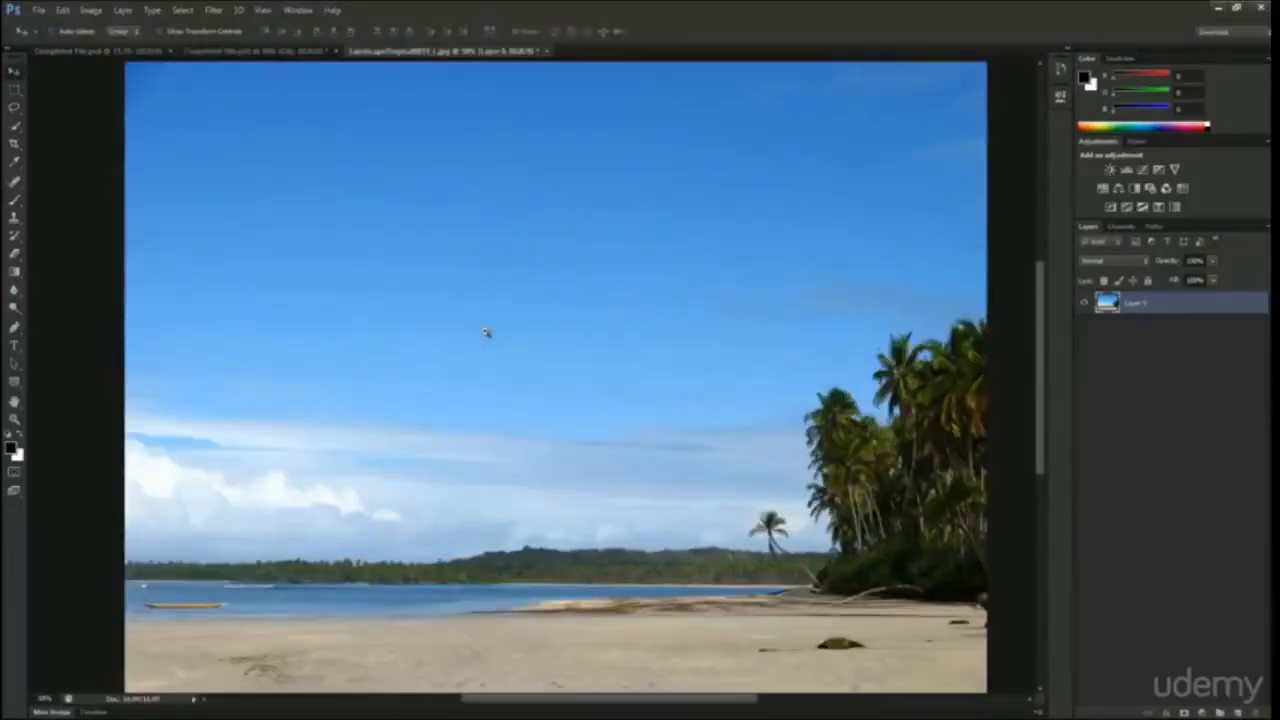
pyautogui.hotkey('ctrl', '-')
pyautogui.hotkey('ctrl', '+')
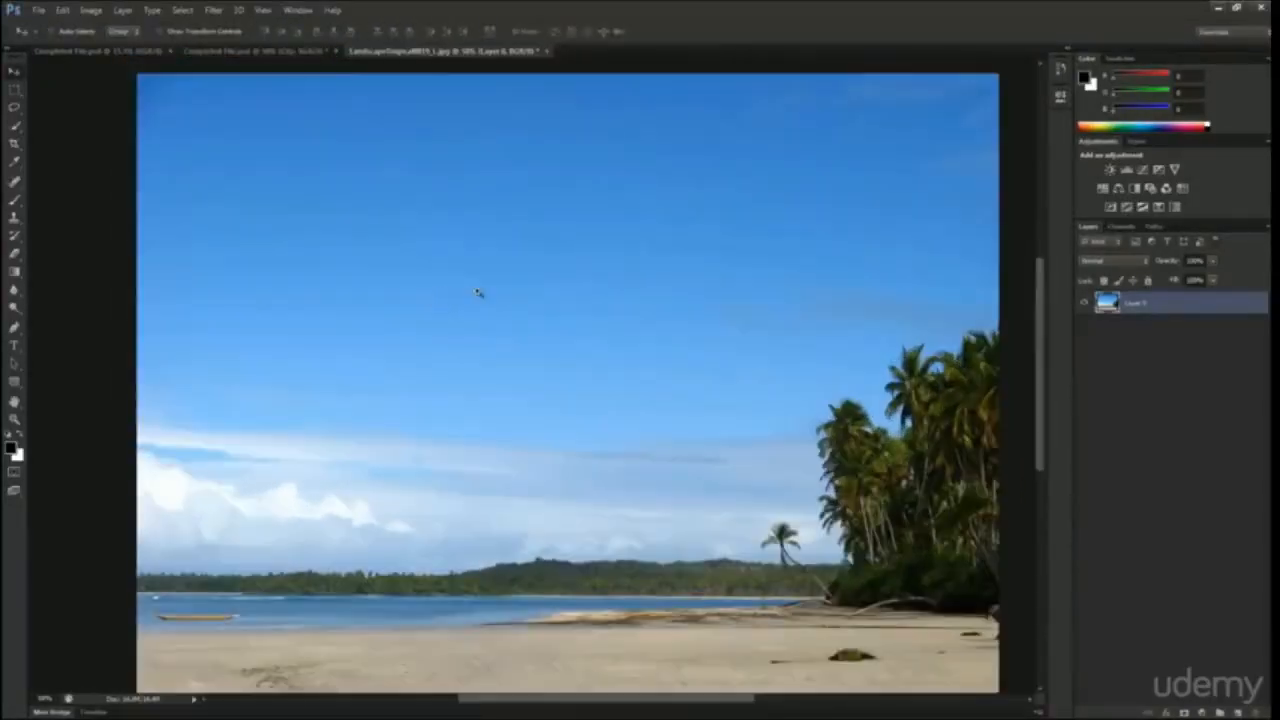
pyautogui.hotkey('ctrl', '-')
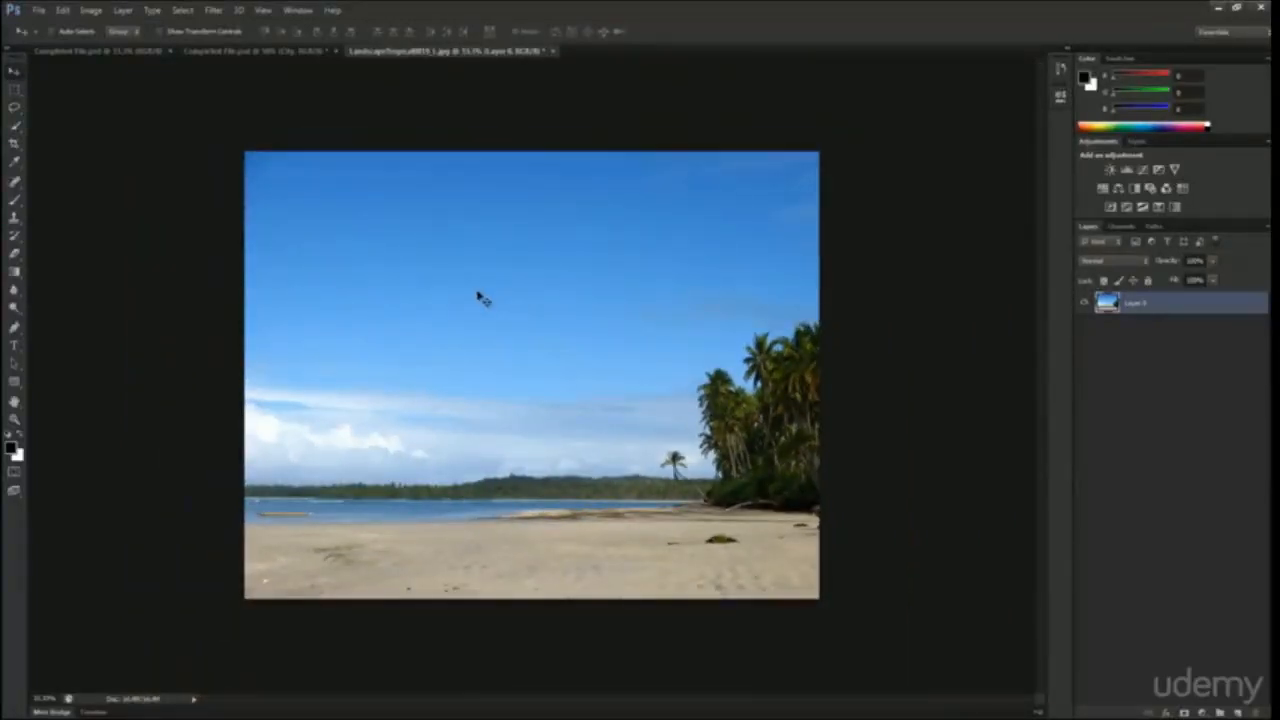
# - Try distorting the beach layer by pulling its upper-right corner inward near the image centre, inspect the applied result, and undo the distortion
pyautogui.hotkey('ctrl', 't')
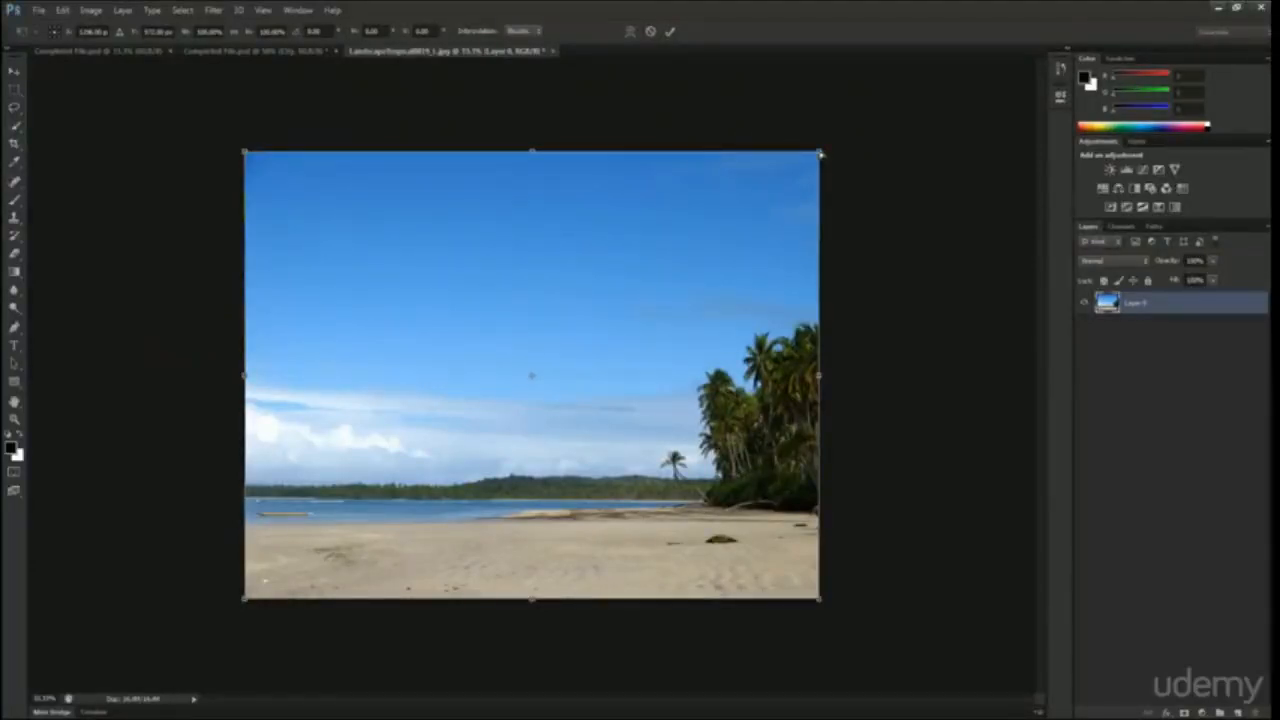
pyautogui.moveTo(820, 155); pyautogui.dragTo(598, 338)
pyautogui.hotkey('ctrl', '+')
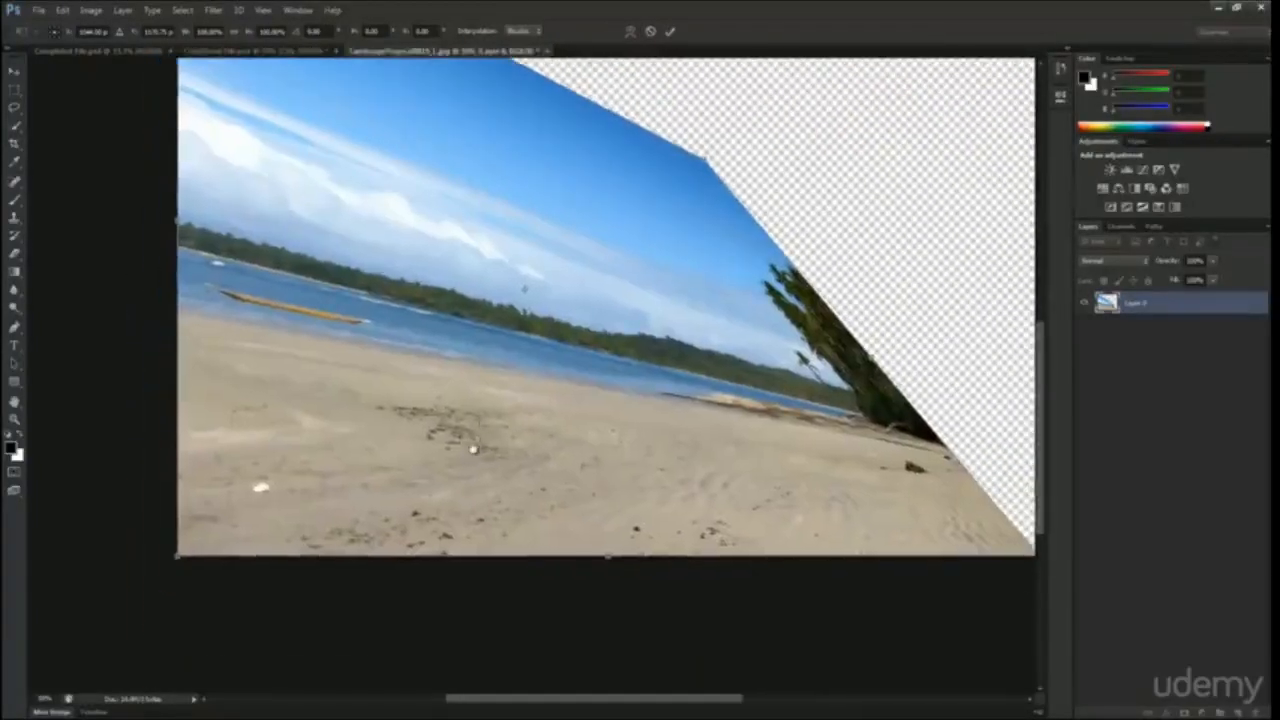
pyautogui.hotkey('ctrl', '-')
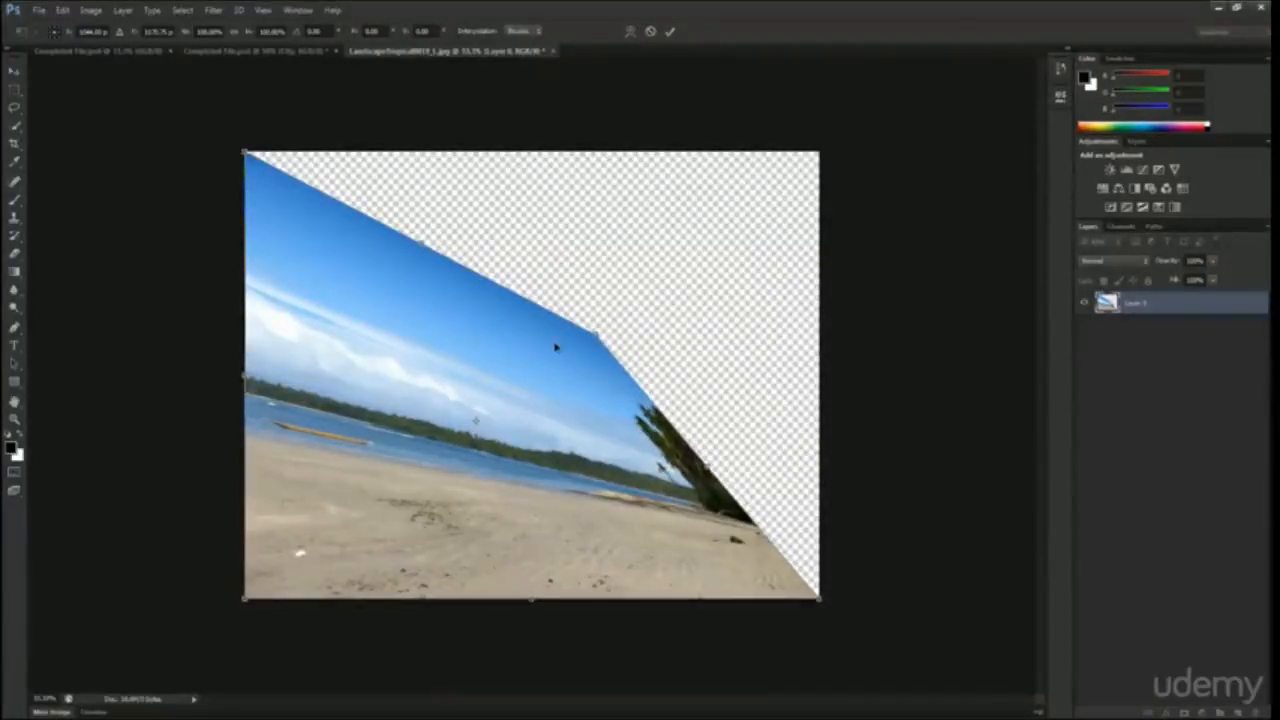
pyautogui.press('Return')
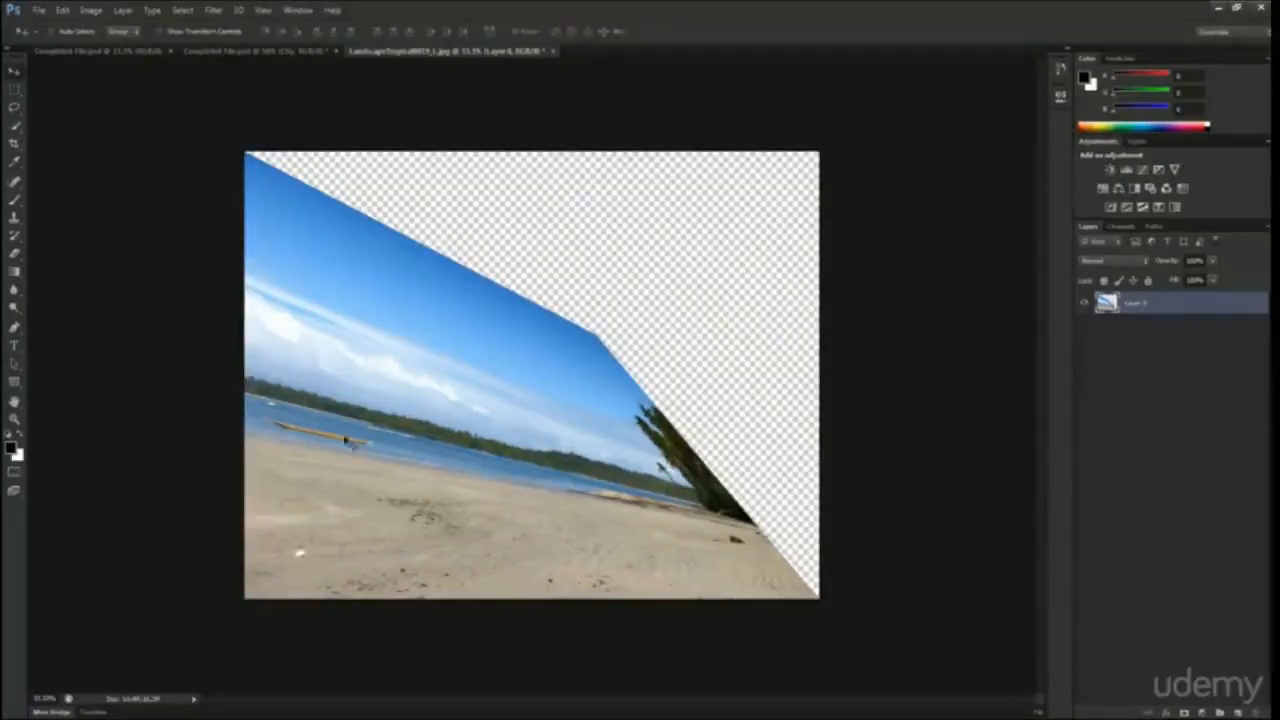
pyautogui.scroll(4, 423, 552)
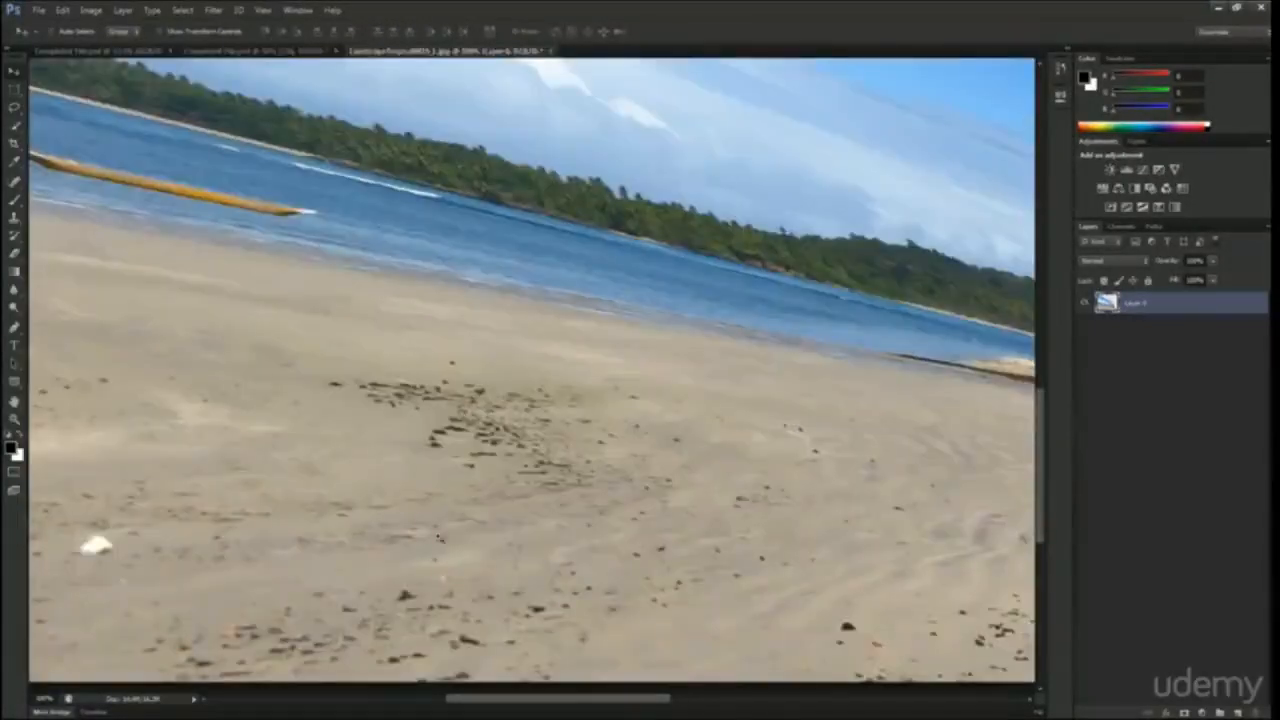
pyautogui.scroll(-4, 510, 494)
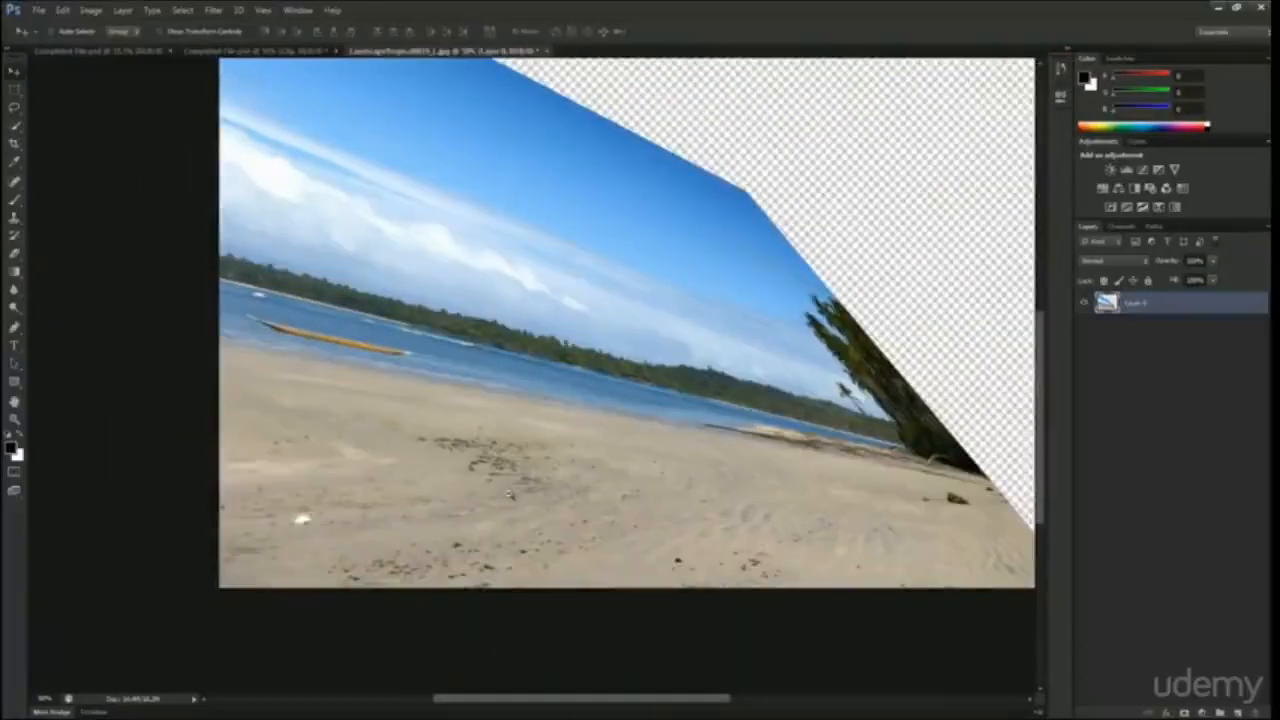
pyautogui.scroll(-2, 495, 500)
pyautogui.hotkey('ctrl', 'z')
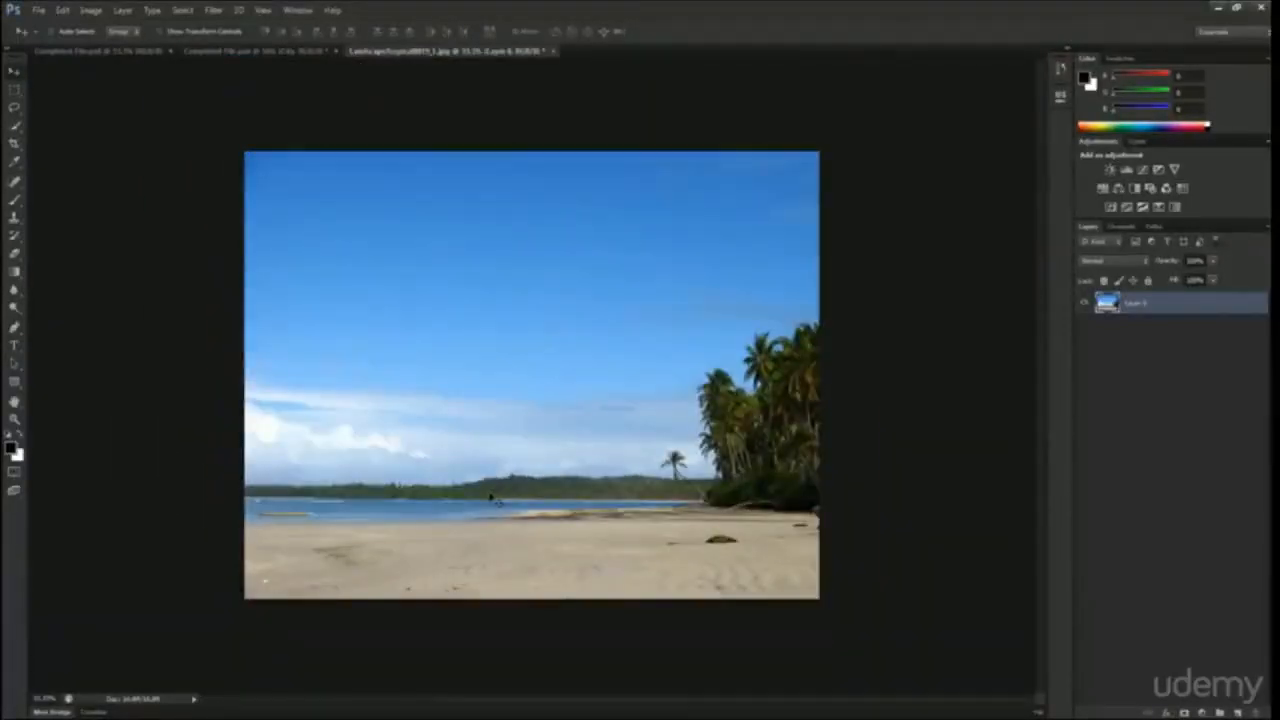
# - Try a Perspective transform on the beach layer that narrows its left edge from both corners, and discard it
pyautogui.click(1168, 550)
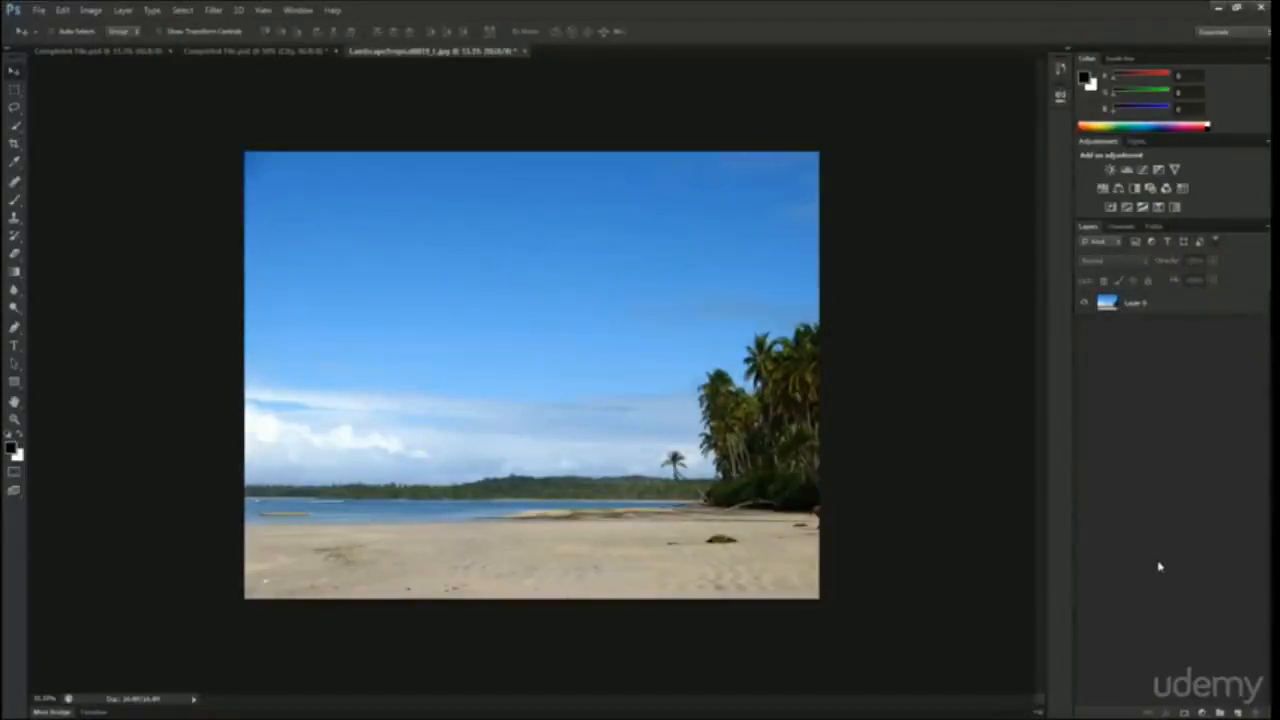
pyautogui.click(1140, 311)
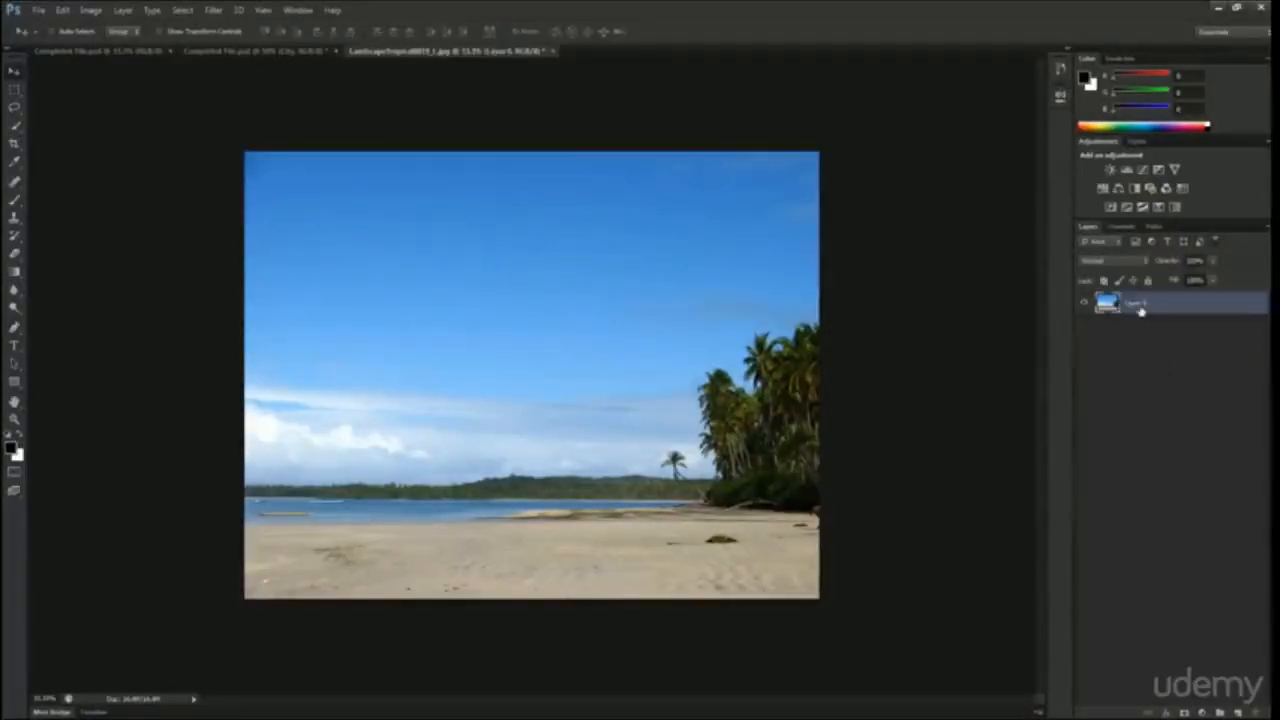
pyautogui.hotkey('ctrl', 't')
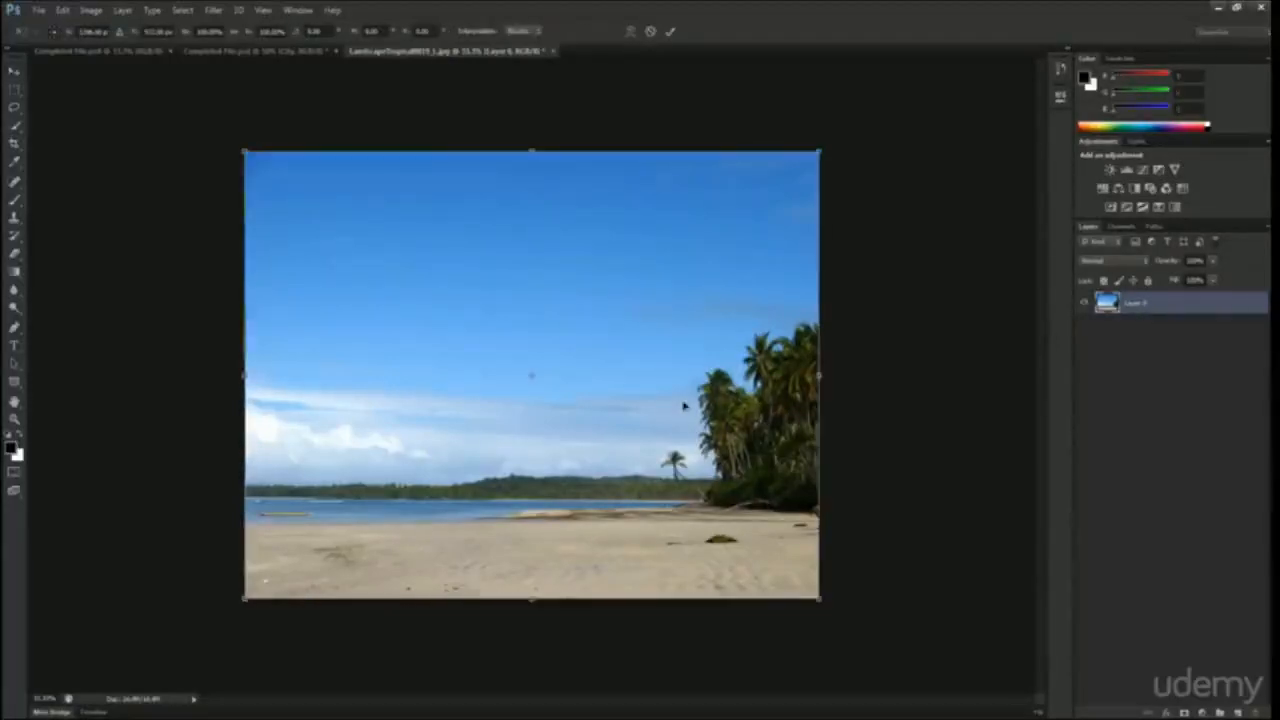
pyautogui.rightClick(800, 648)
pyautogui.click(737, 496)
pyautogui.moveTo(246, 606); pyautogui.dragTo(238, 472)
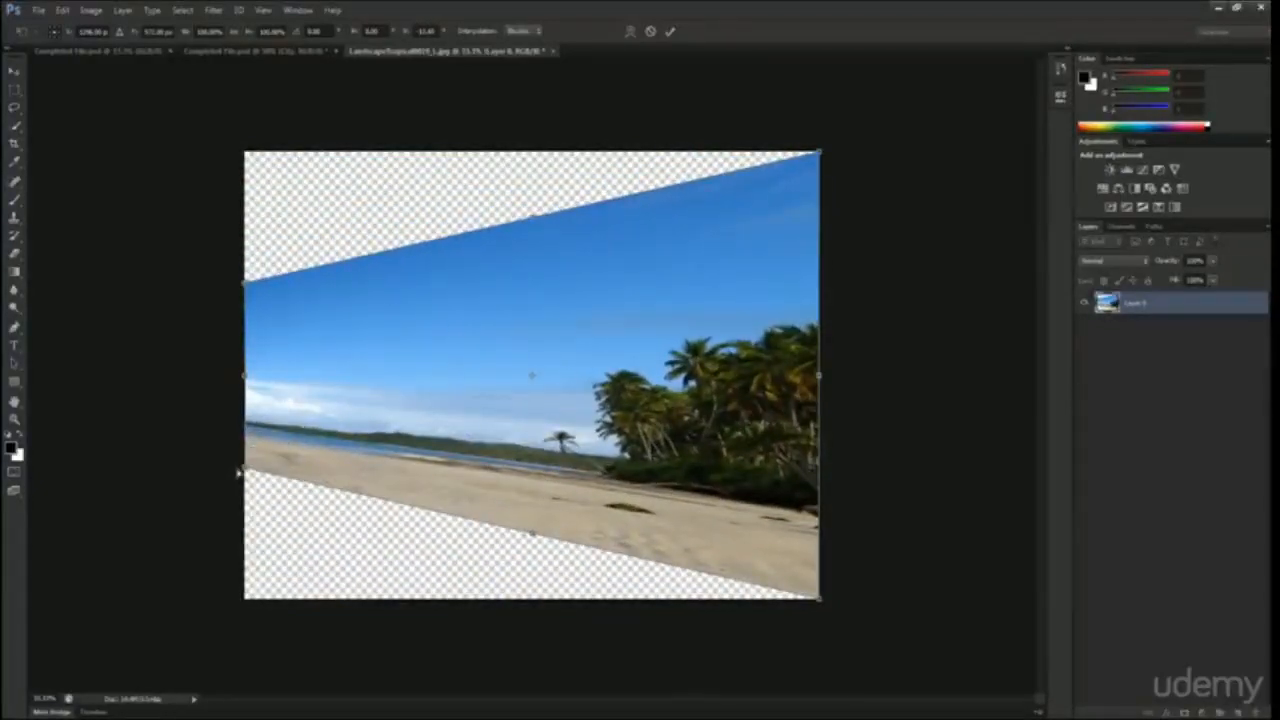
pyautogui.press('Escape')
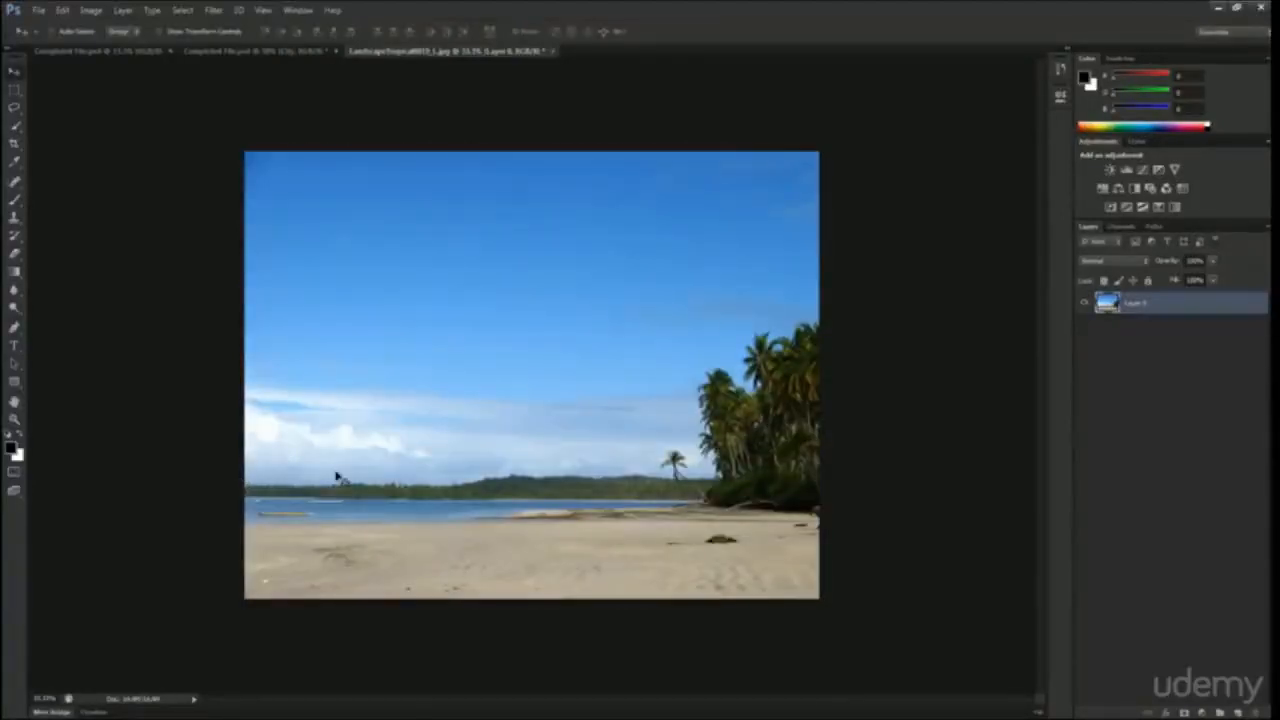
pyautogui.hotkey('ctrl', 't')
pyautogui.press('Escape')
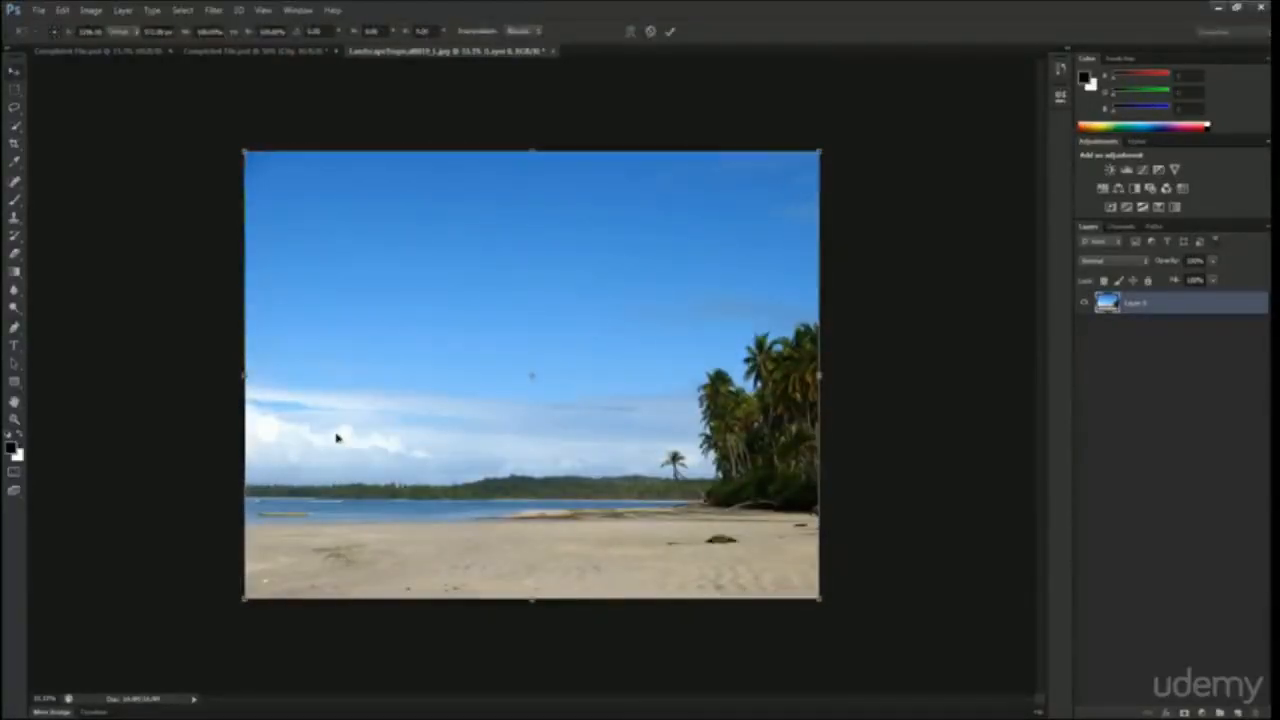
# - Add the black text "HEHEHEHE" on a new type layer over the clouds at the left of the beach photo
pyautogui.press('t')
pyautogui.click(350, 392)
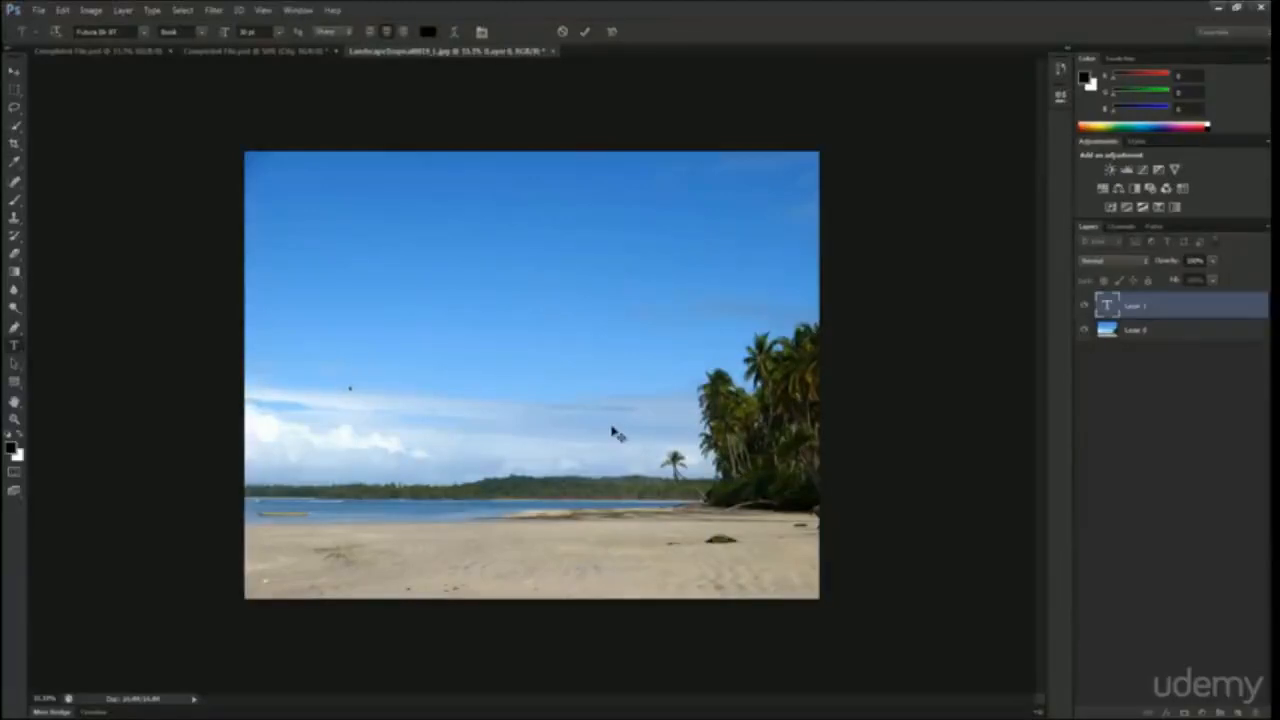
pyautogui.write('HEHEHEHE')
pyautogui.hotkey('ctrl', 'a')
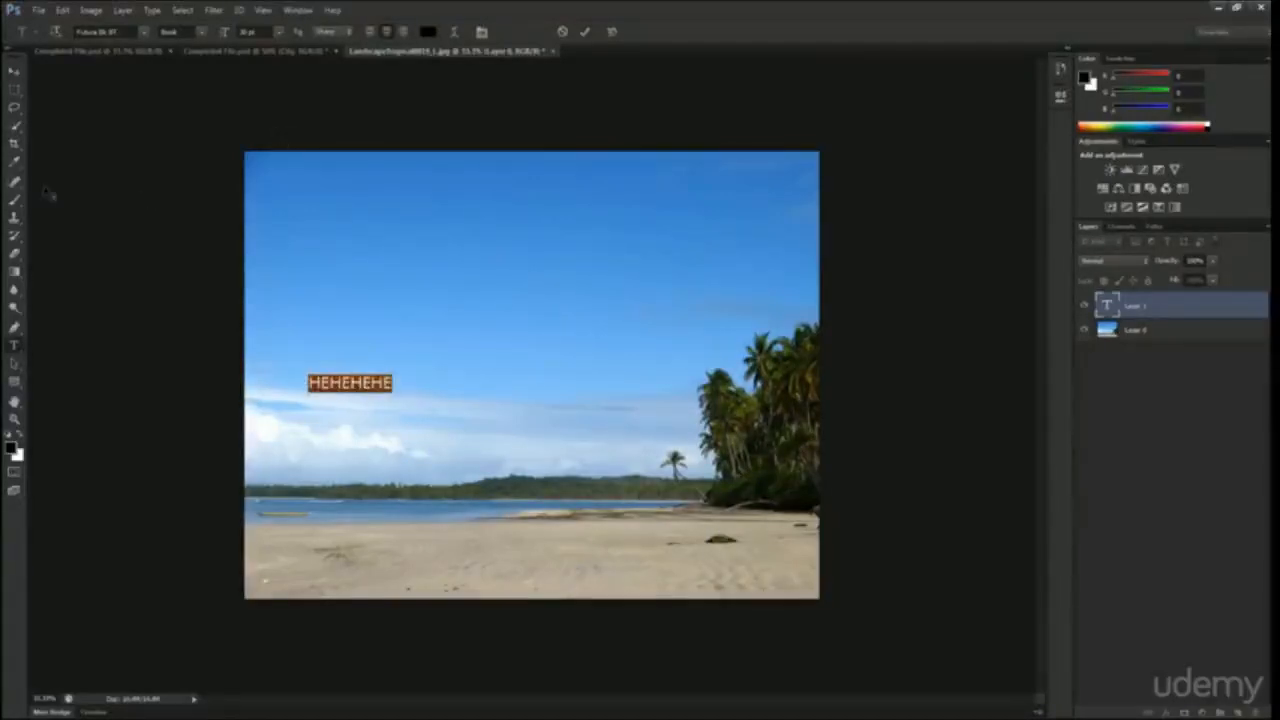
pyautogui.click(14, 70)
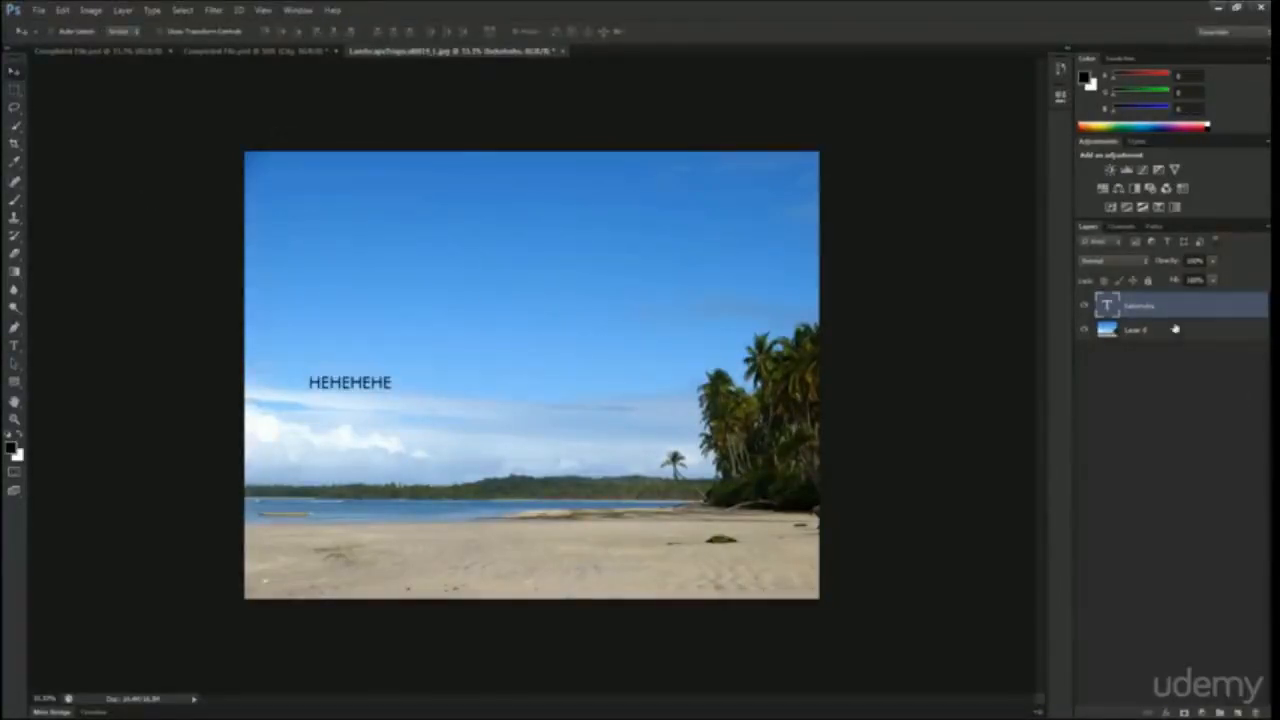
# - Check the transform options for the HEHEHEHE type layer, and enlarge the text proportionally to about three times its size near the image centre
pyautogui.hotkey('ctrl', 't')
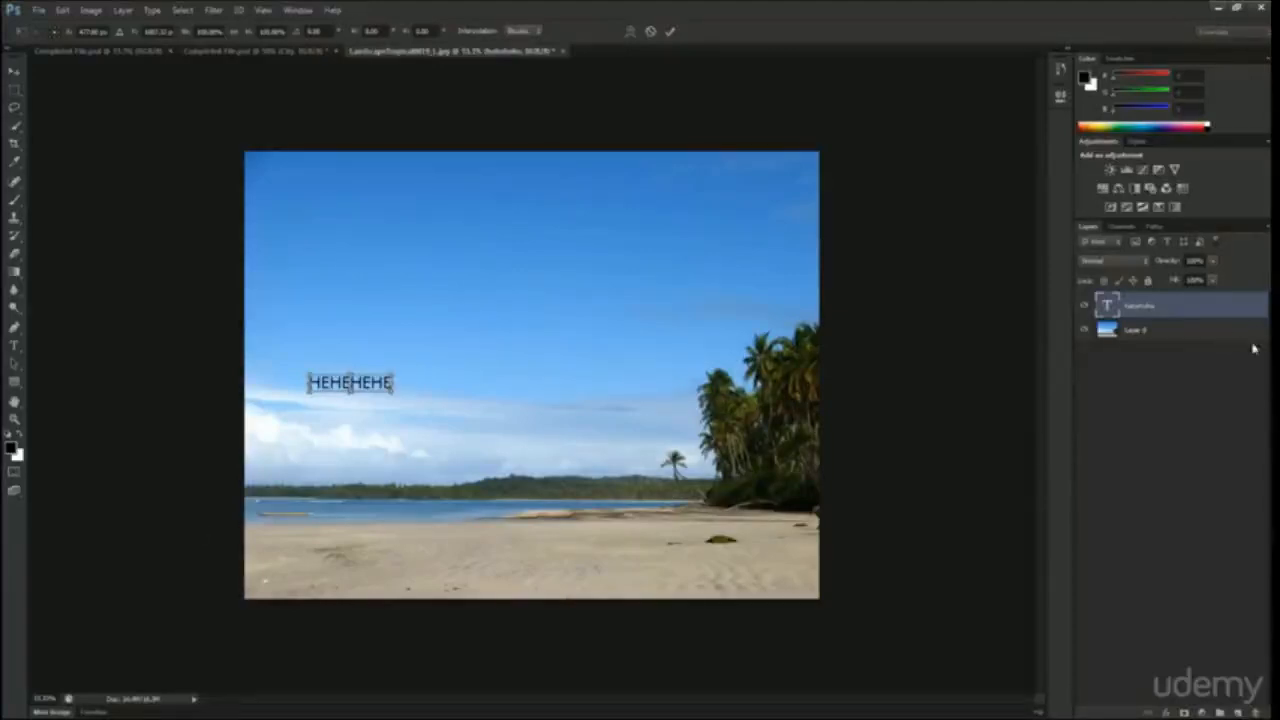
pyautogui.rightClick(375, 386)
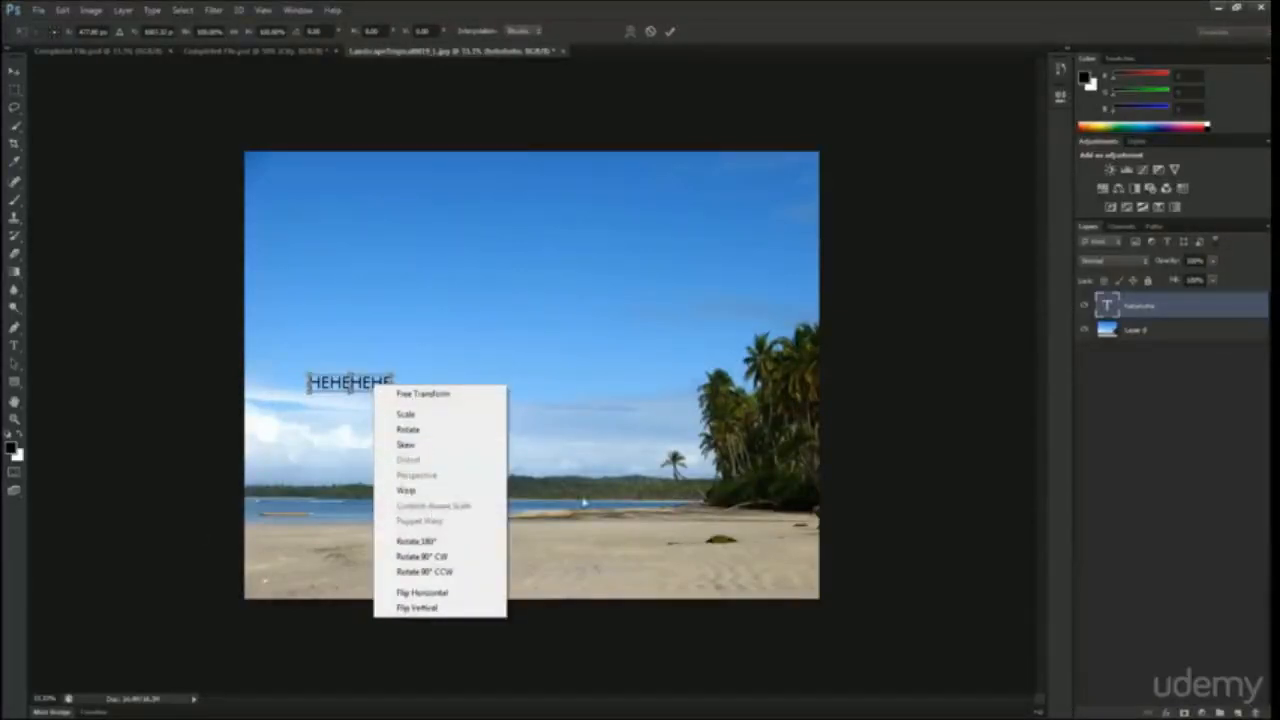
pyautogui.click(583, 502)
pyautogui.moveTo(397, 396); pyautogui.dragTo(565, 388)
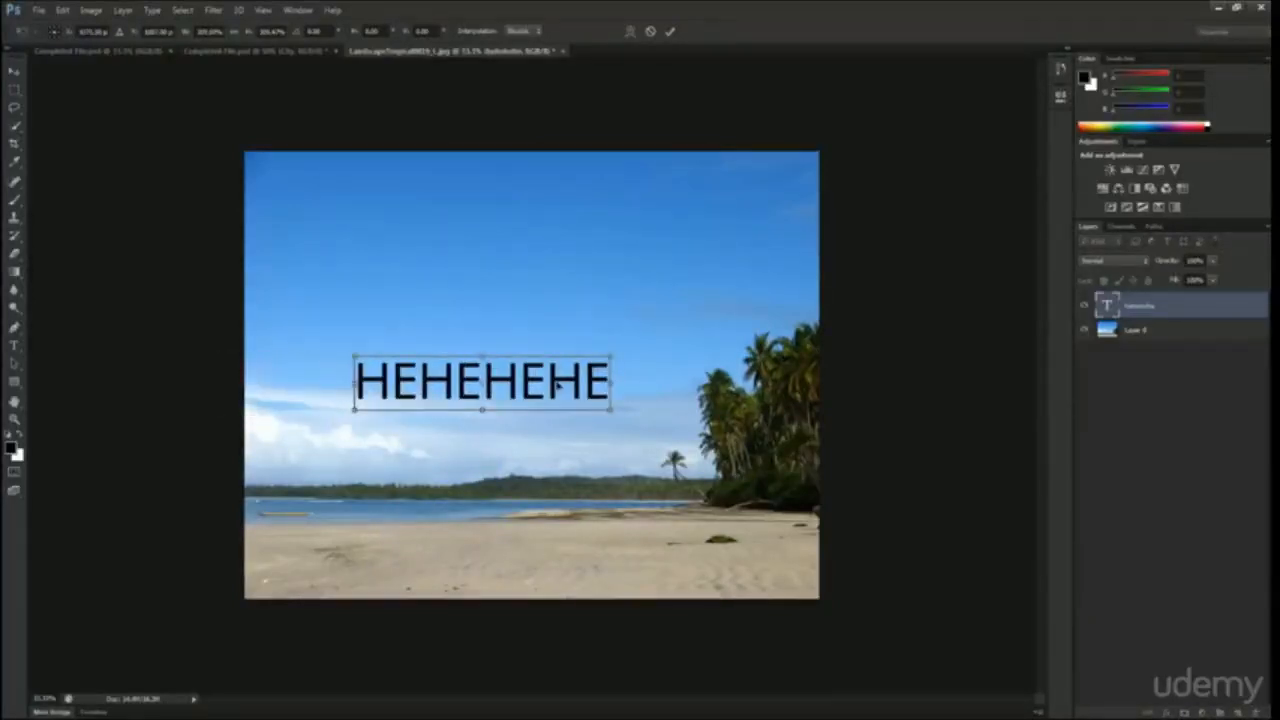
pyautogui.press('Return')
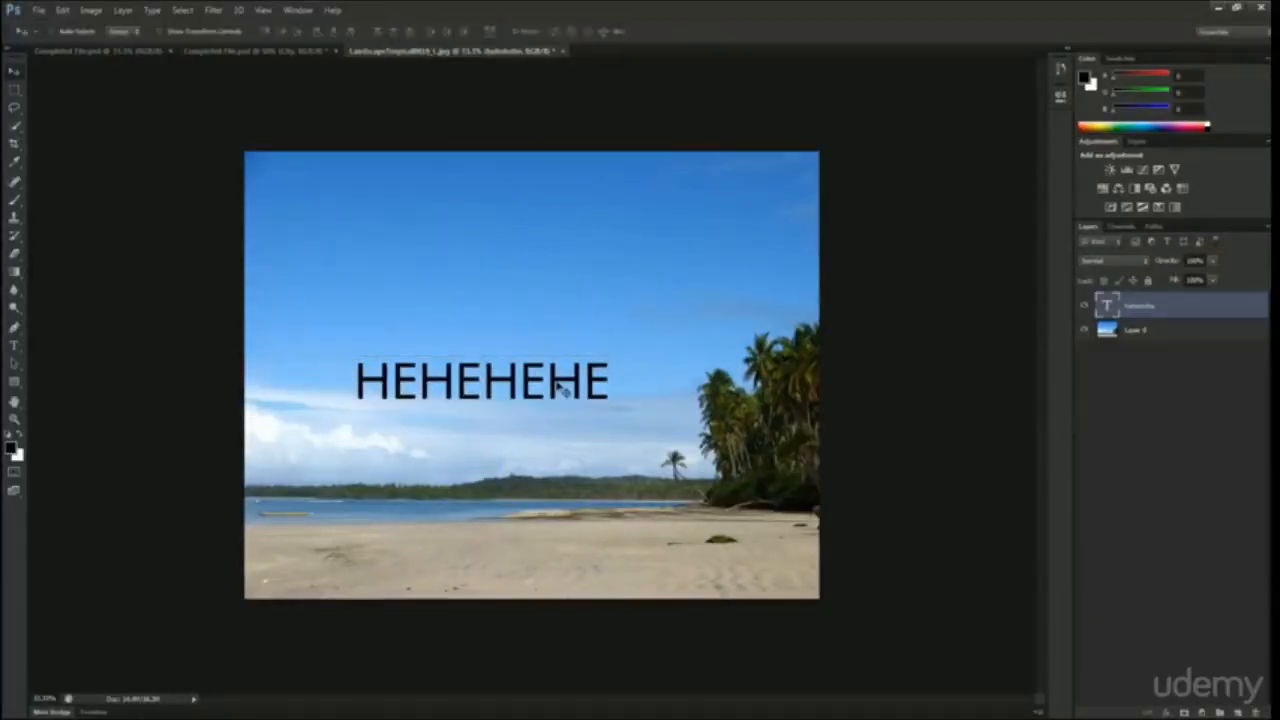
# - Rasterize the HEHEHEHE type layer and review the transform options it offers in Free Transform
pyautogui.rightClick(1210, 311)
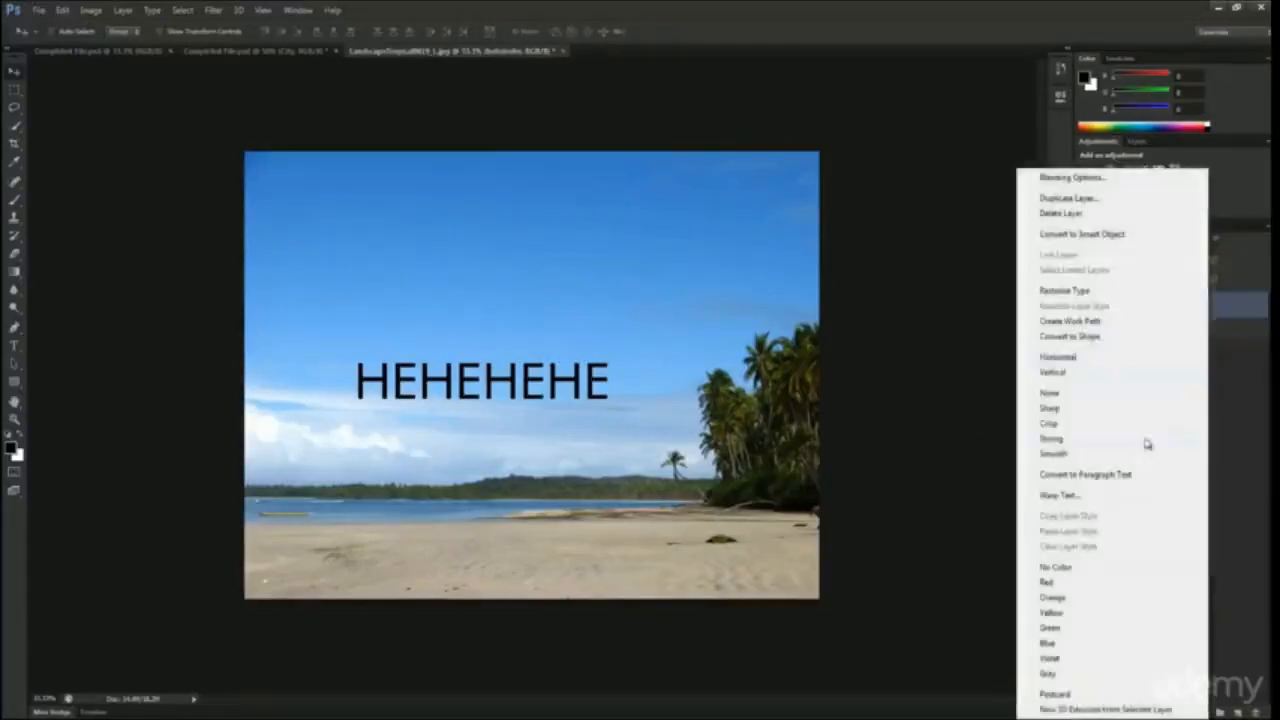
pyautogui.click(1097, 291)
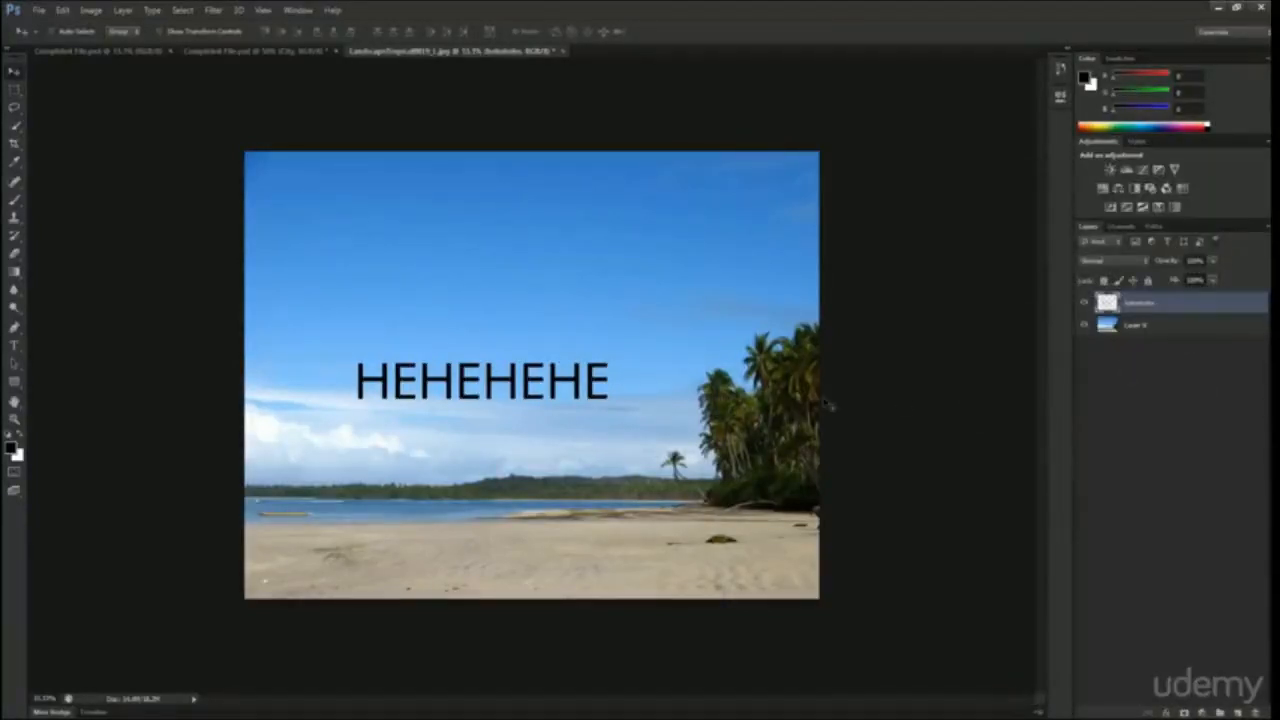
pyautogui.hotkey('ctrl', 't')
pyautogui.rightClick(580, 386)
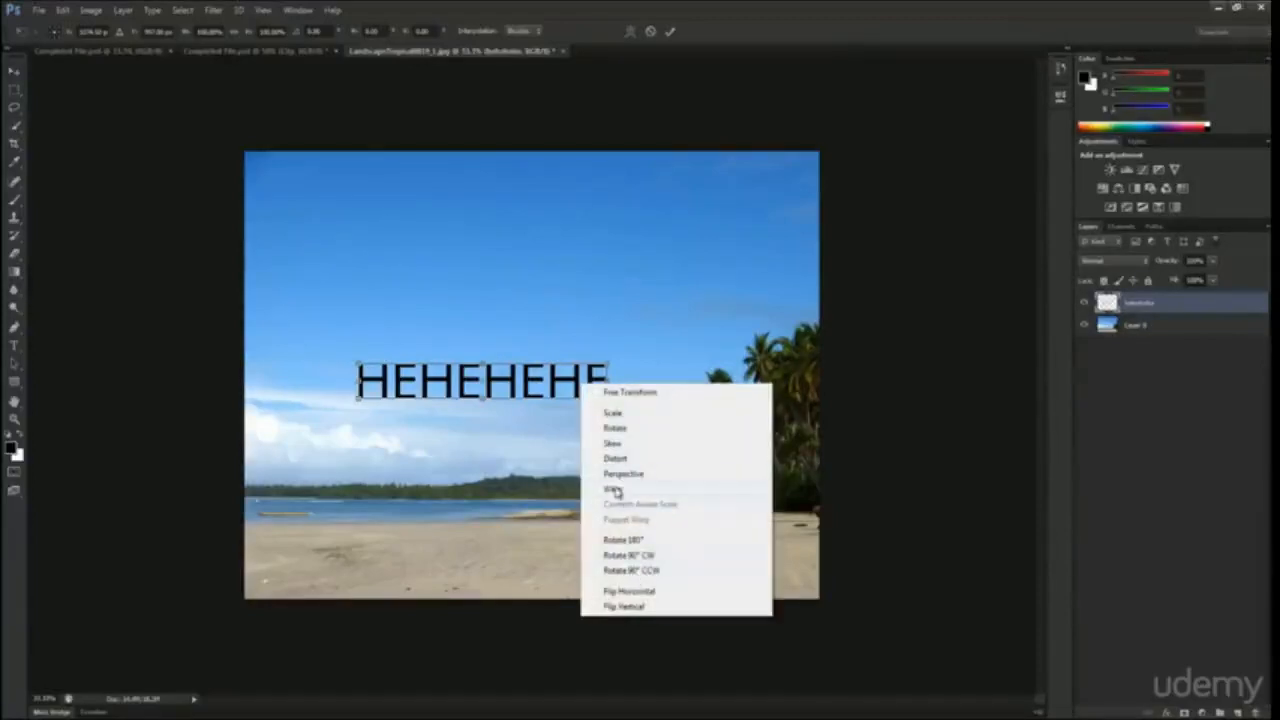
pyautogui.click(1183, 310)
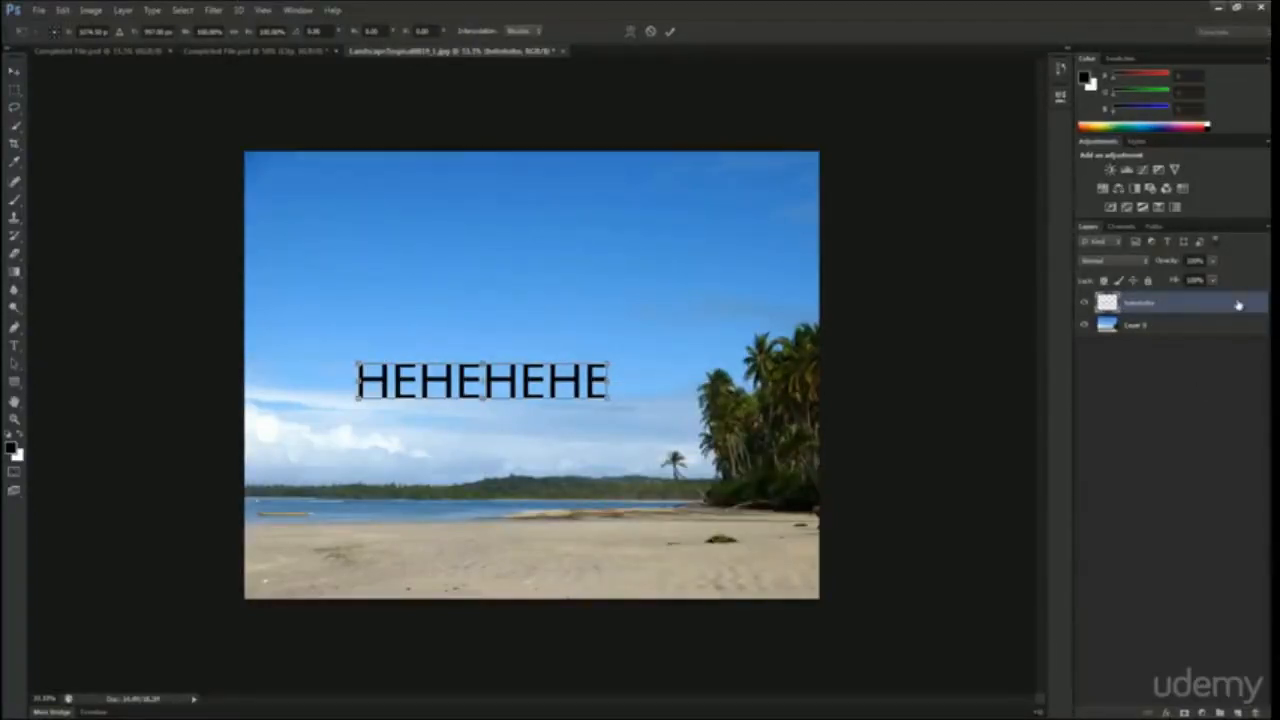
pyautogui.press('Return')
# - Convert the HEHEHEHE layer to a Smart Object and apply a Perspective transform that enlarges its right edge to about four times its height
pyautogui.rightClick(1236, 302)
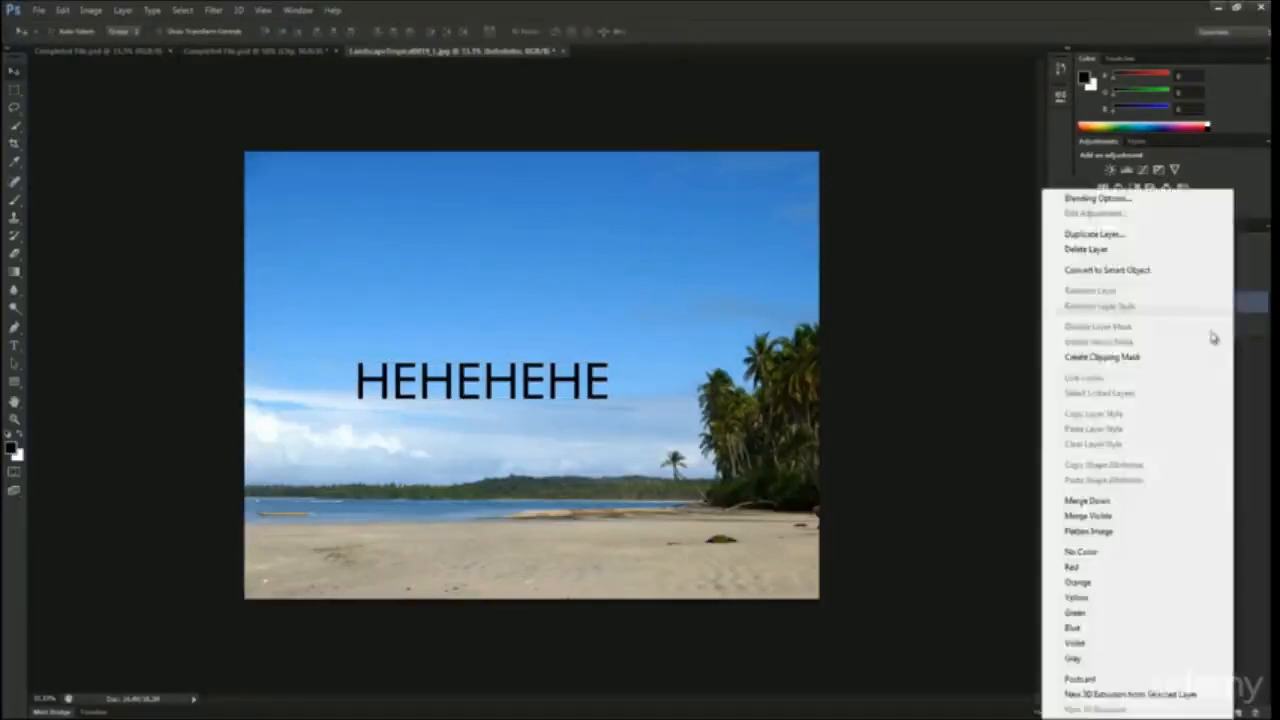
pyautogui.click(1107, 270)
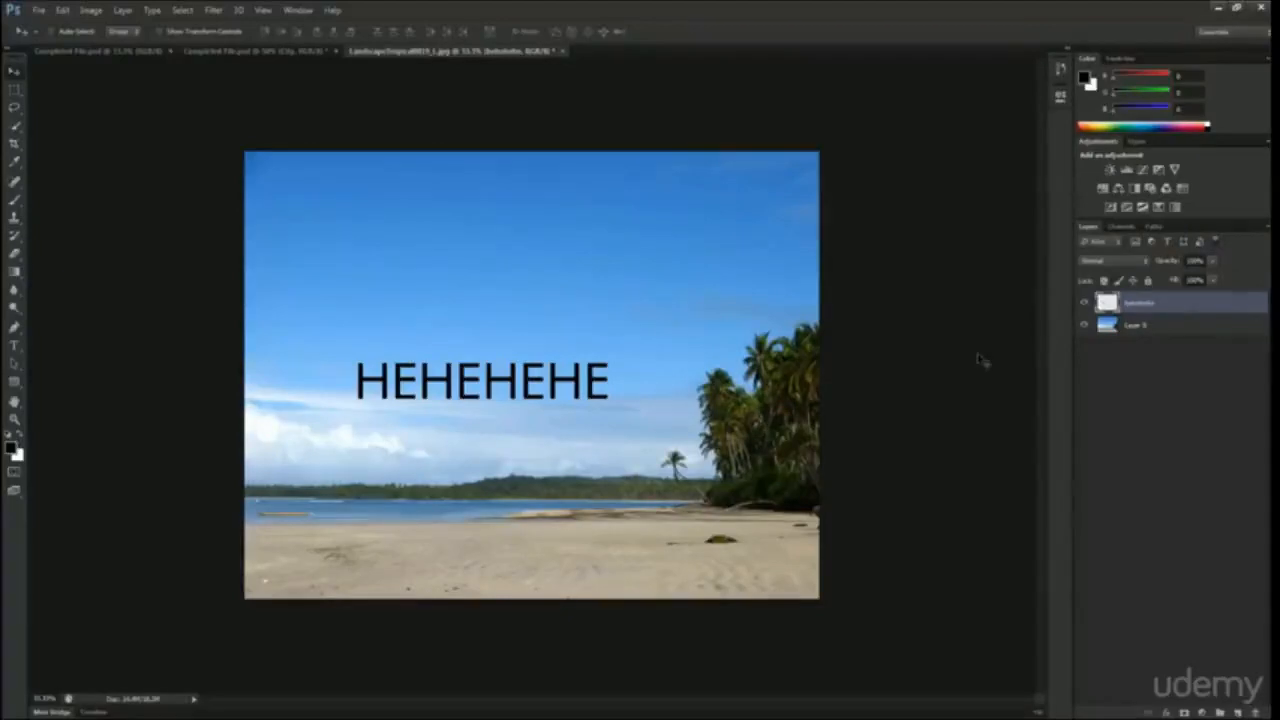
pyautogui.hotkey('ctrl', 't')
pyautogui.hotkey('ctrl', 'r')
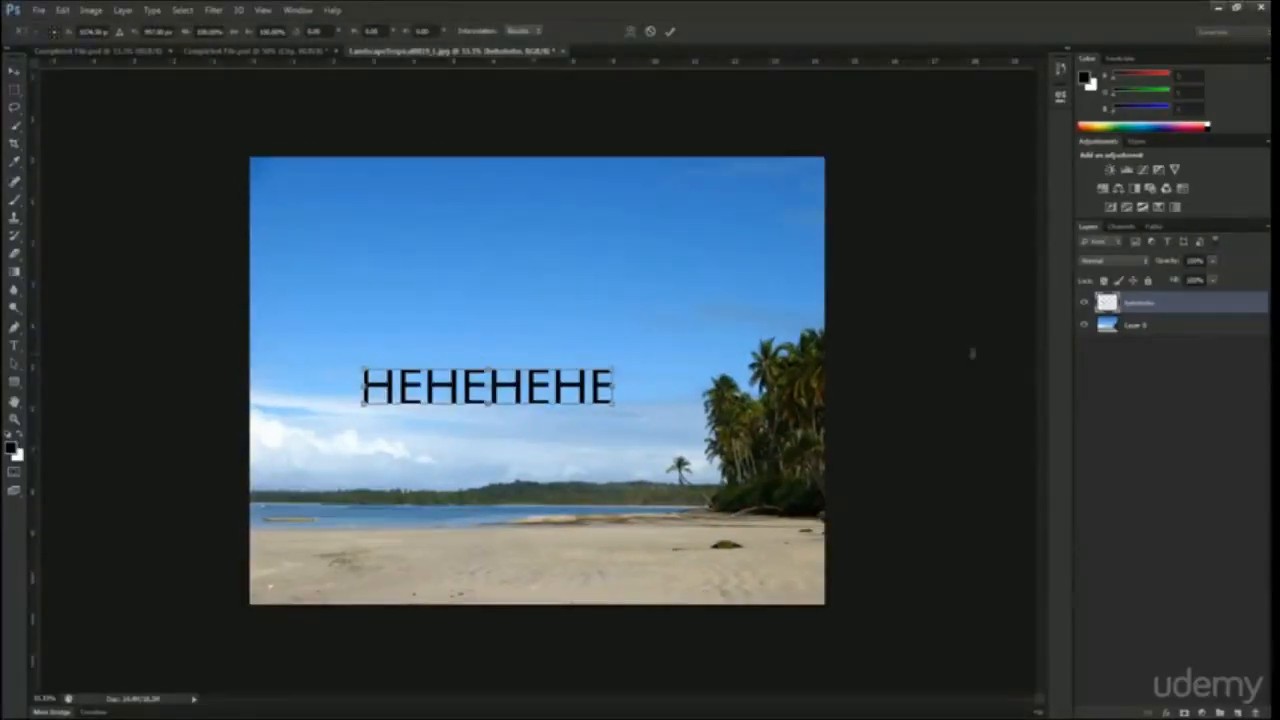
pyautogui.rightClick(562, 390)
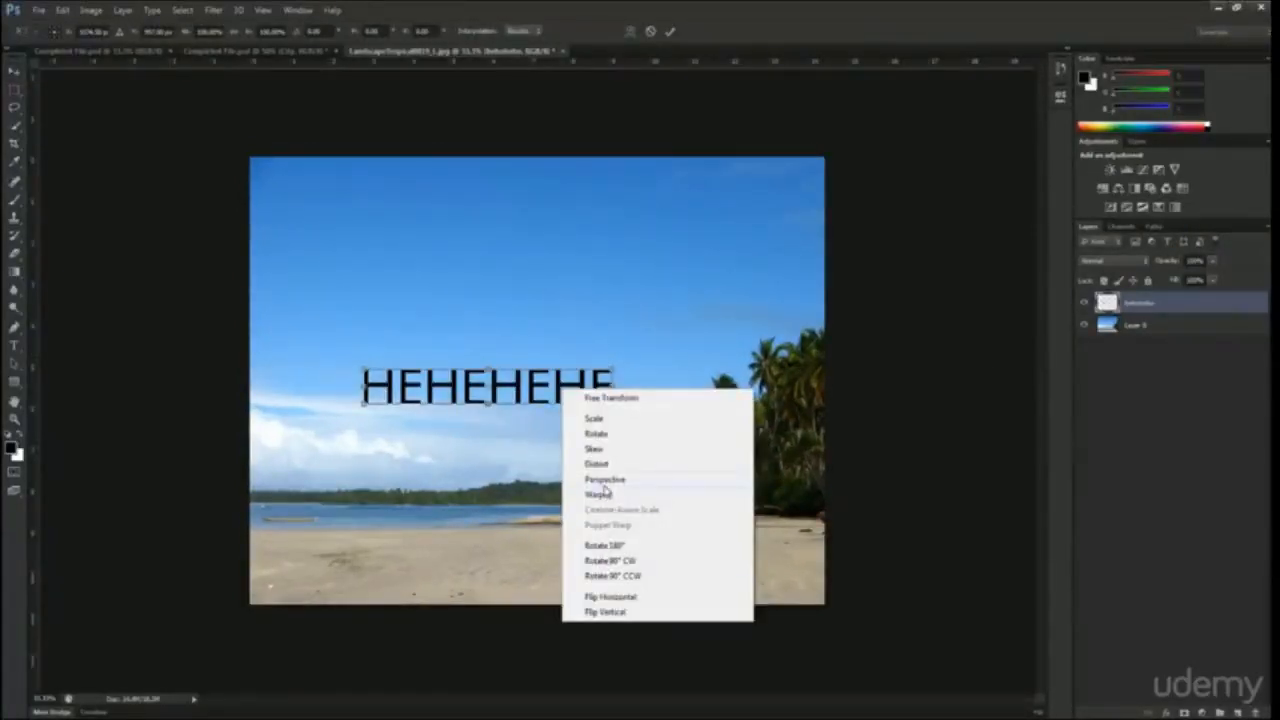
pyautogui.click(618, 446)
pyautogui.moveTo(614, 408); pyautogui.dragTo(612, 467)
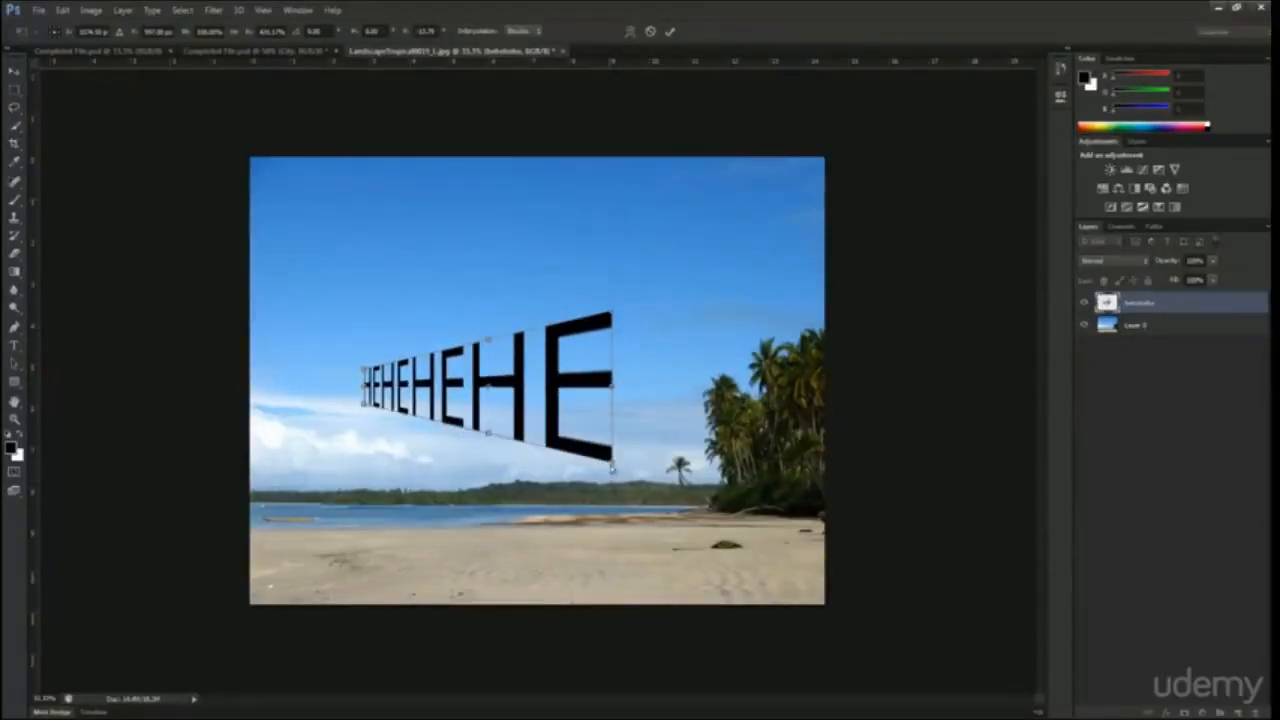
pyautogui.press('Return')
pyautogui.scroll(1, 553, 460)
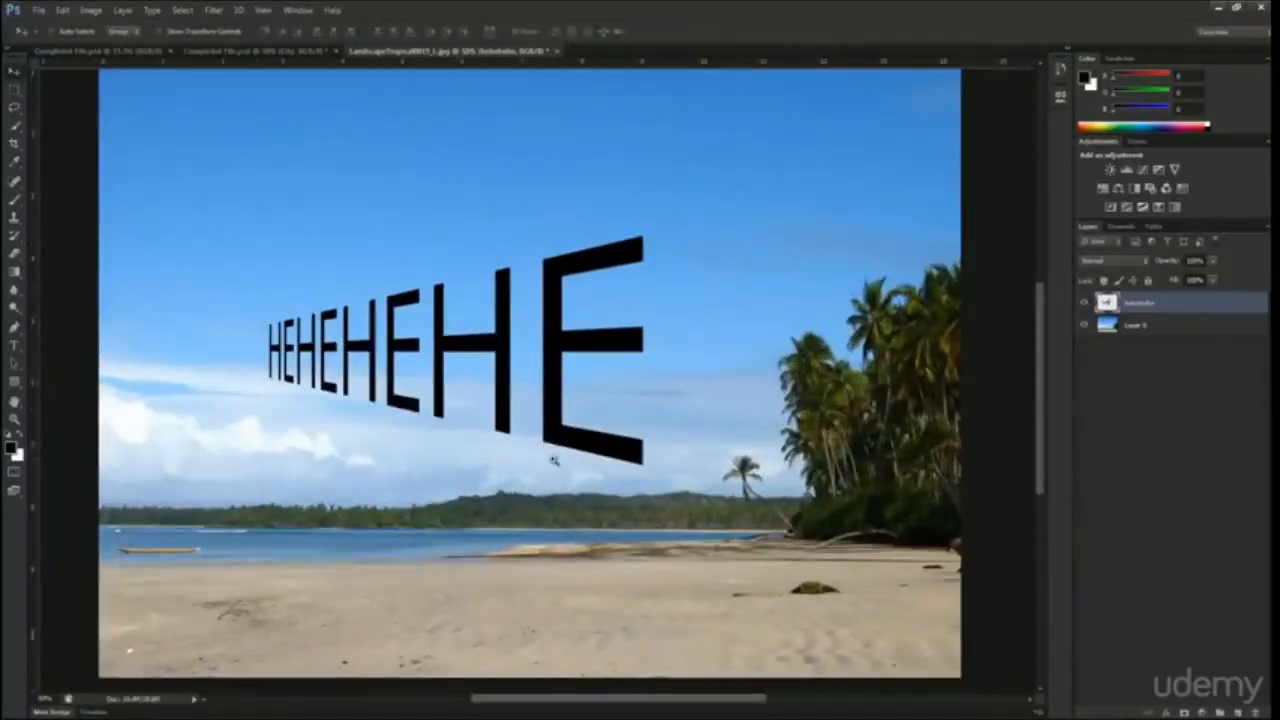
pyautogui.scroll(-1, 553, 460)
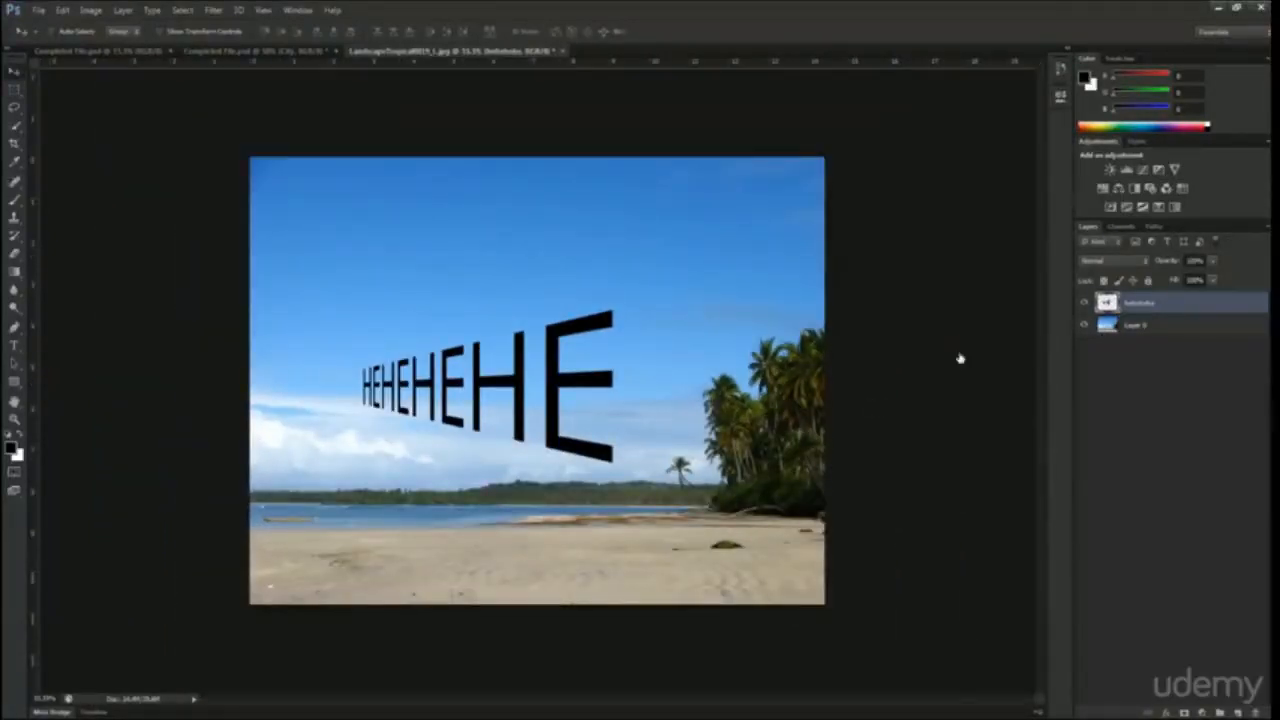
# - Delete the HEHEHEHE layer from the beach document
pyautogui.moveTo(1117, 302); pyautogui.dragTo(1256, 712)
# - Switch to the Completed File.psd city composite and examine the standing man's shadow by toggling the visibility of the Shadows layer in the Model group
pyautogui.click(297, 51)
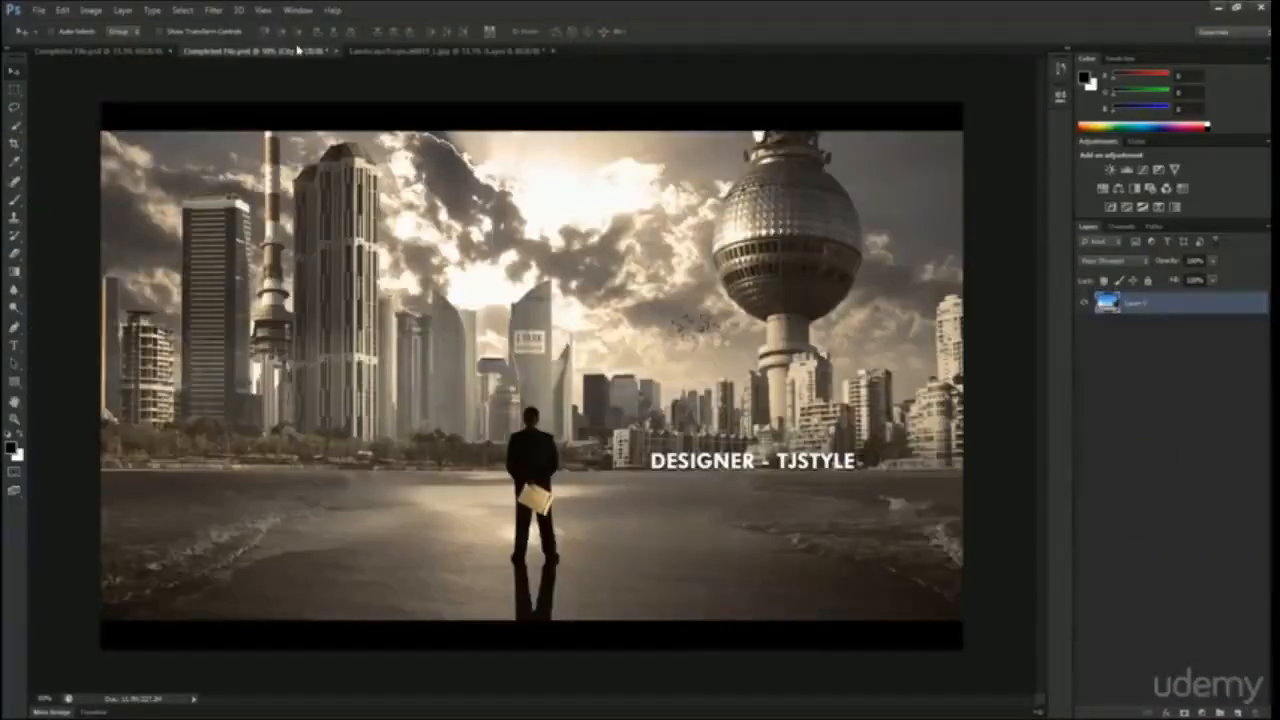
pyautogui.scroll(2, 586, 543)
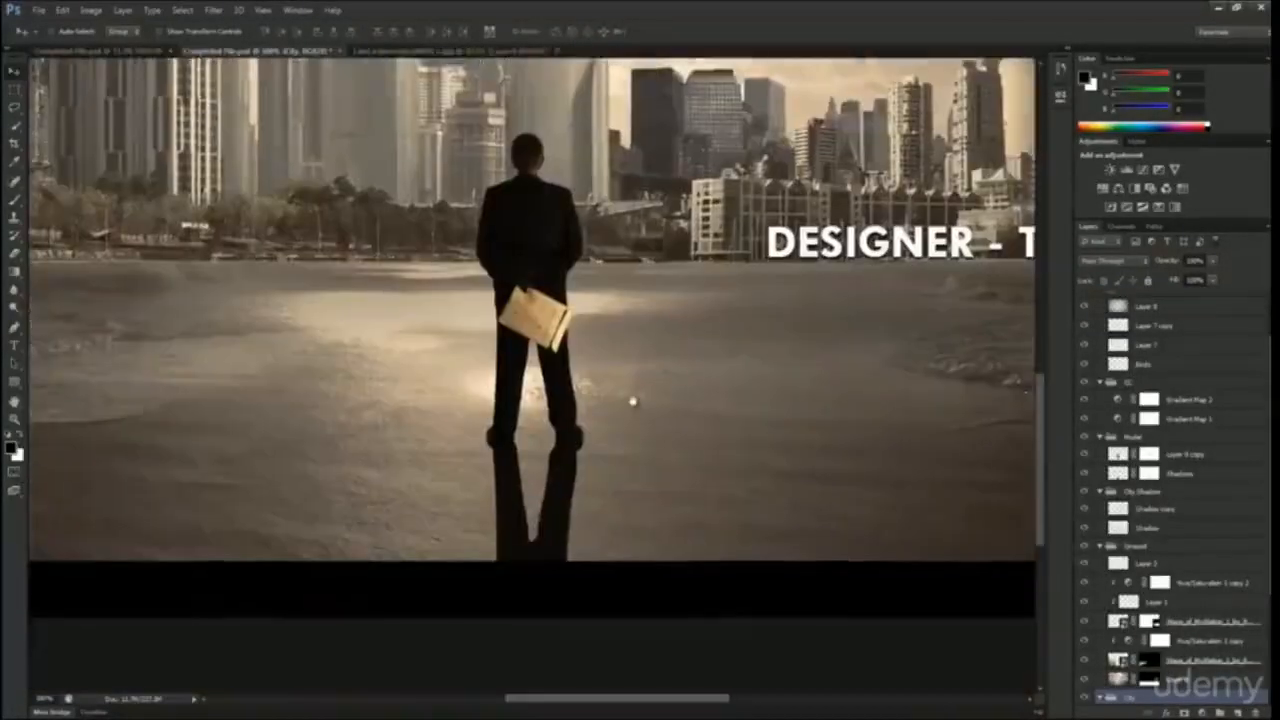
pyautogui.scroll(-2, 622, 403)
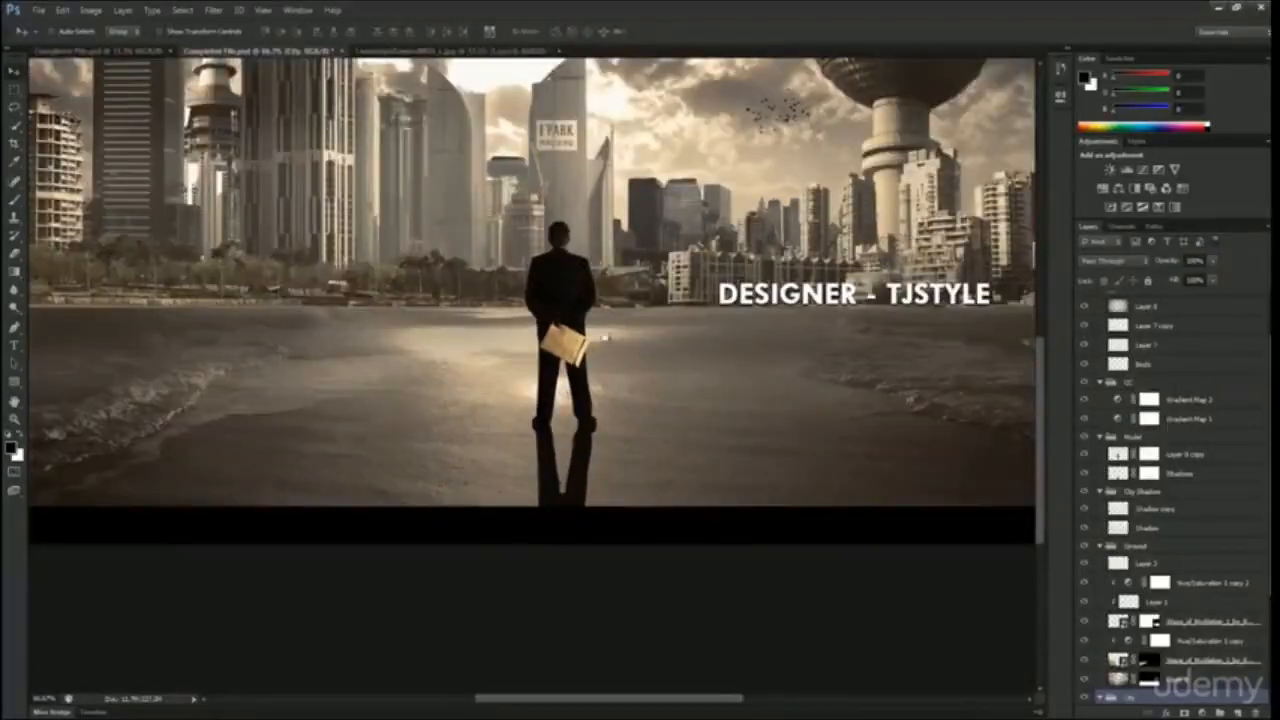
pyautogui.scroll(1, 608, 360)
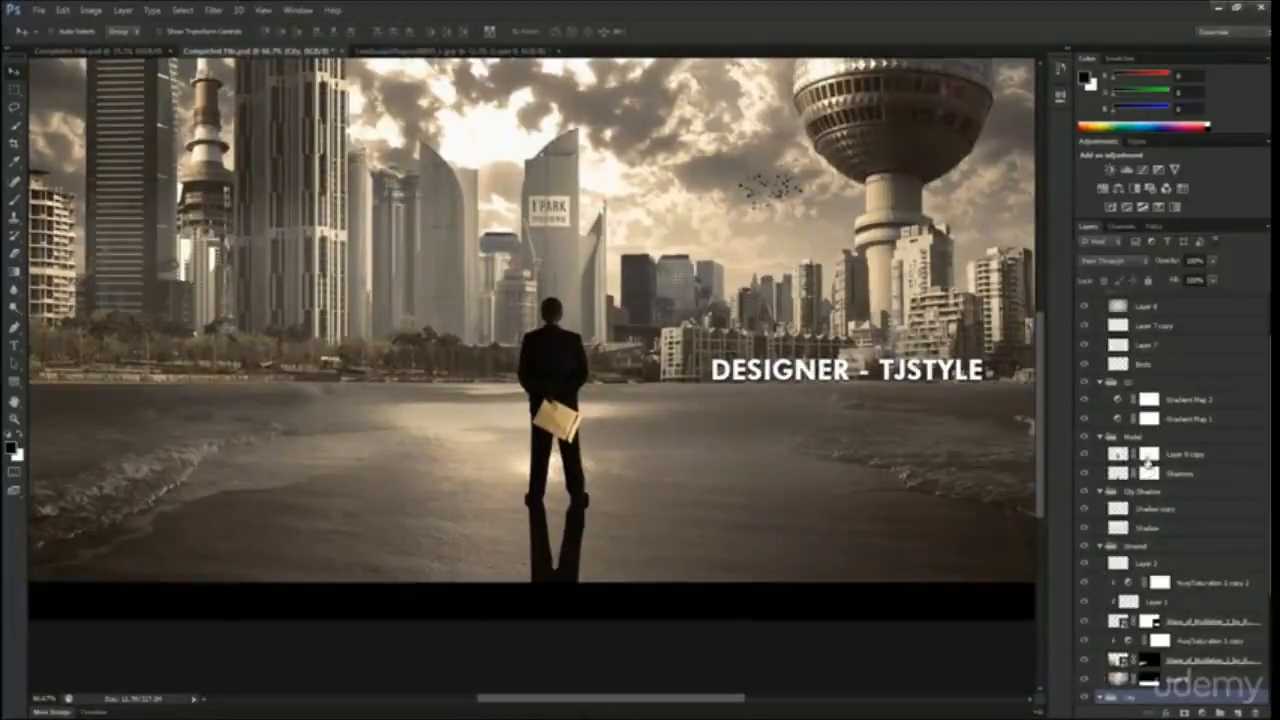
pyautogui.click(1101, 383)
pyautogui.click(1122, 398)
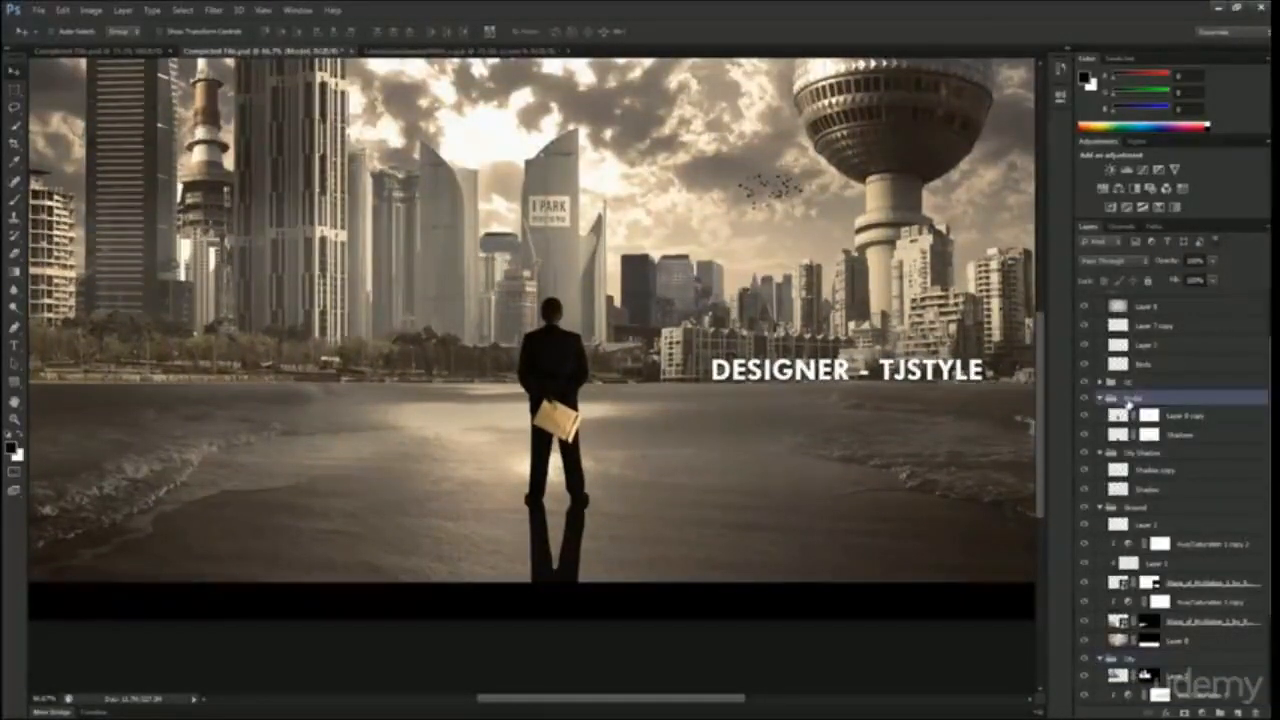
pyautogui.click(1180, 435)
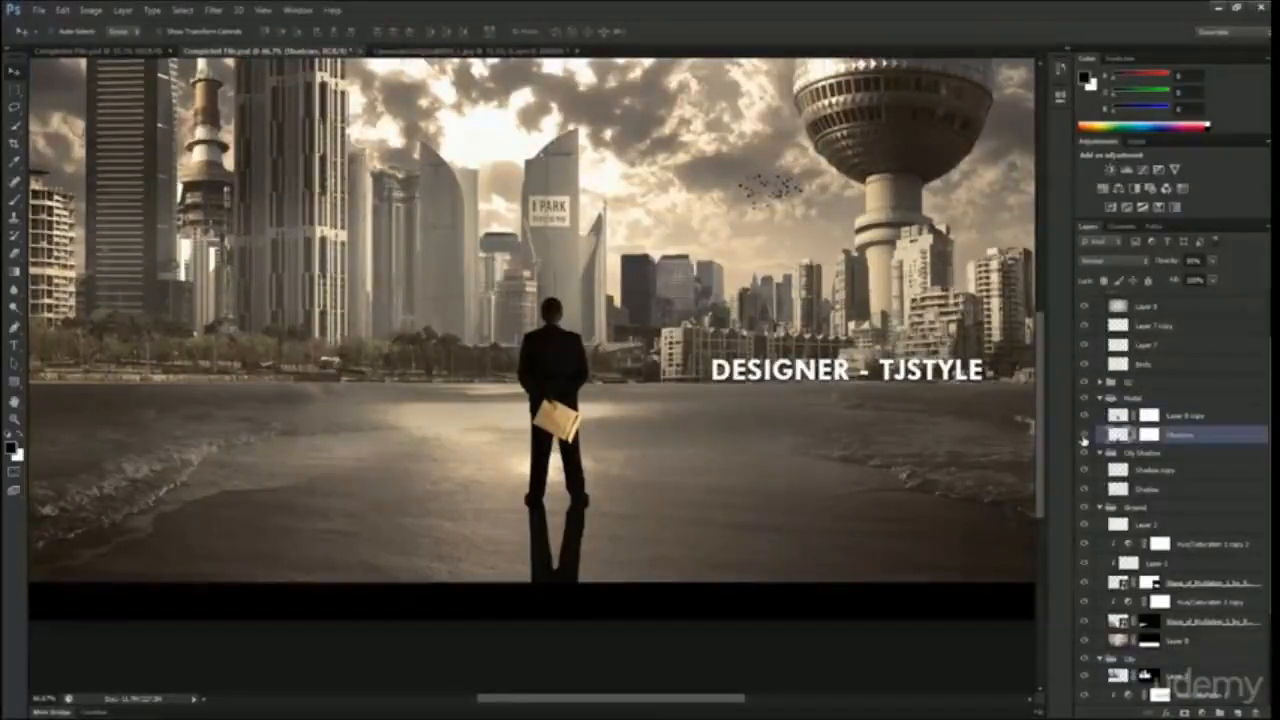
pyautogui.click(1084, 437)
pyautogui.click(1084, 437)
pyautogui.hotkey('ctrl', '-')
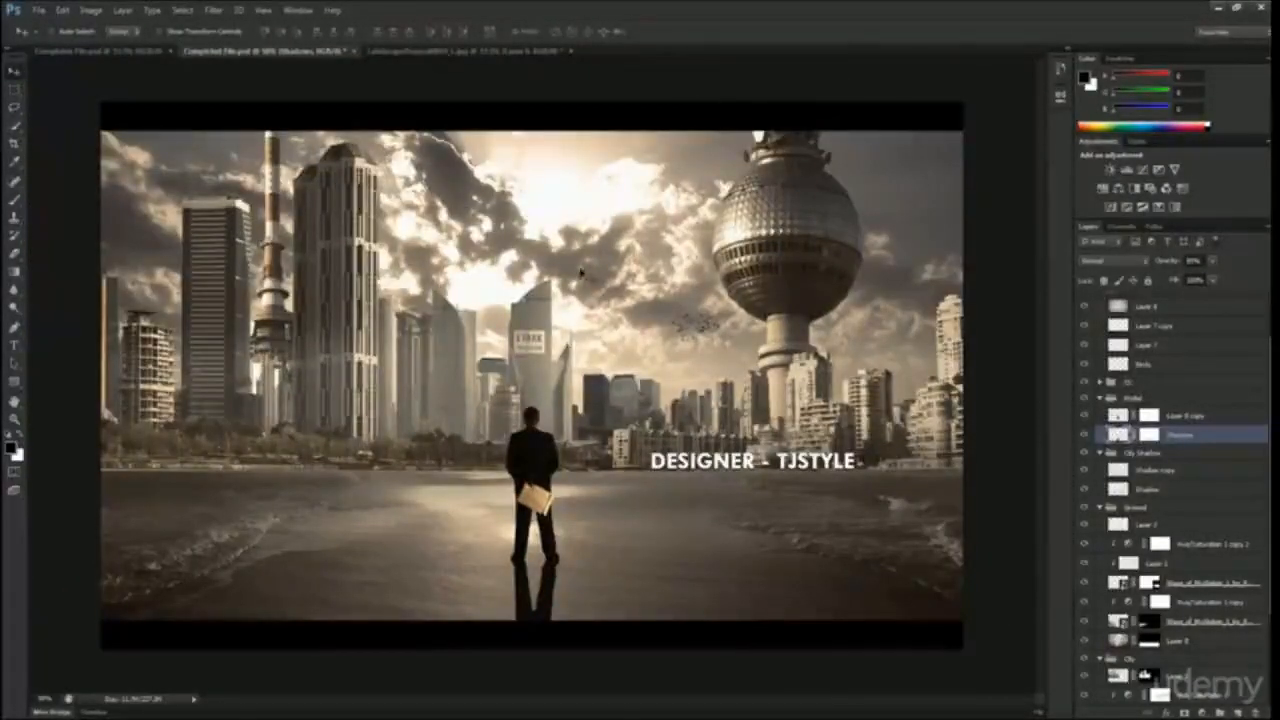
# - Return to the beach photo, try a Warp that bows the right part of its top edge downward, and undo that bend
pyautogui.click(508, 50)
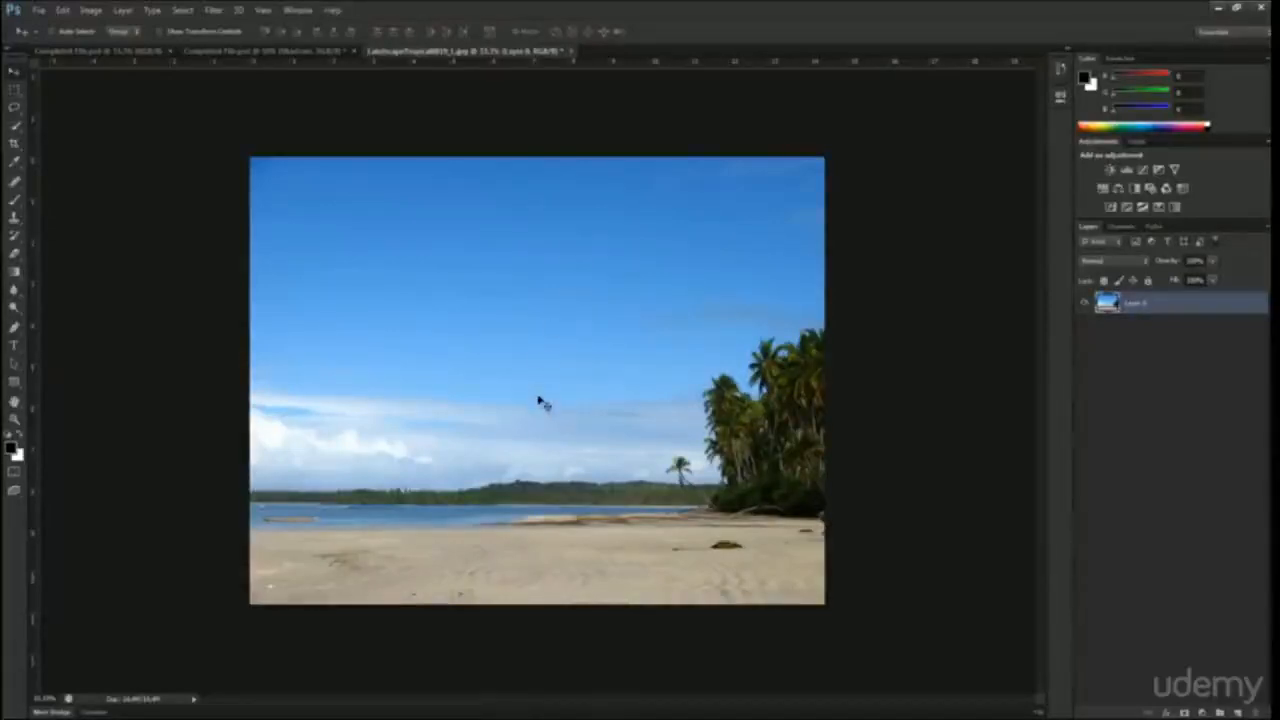
pyautogui.press('F10')
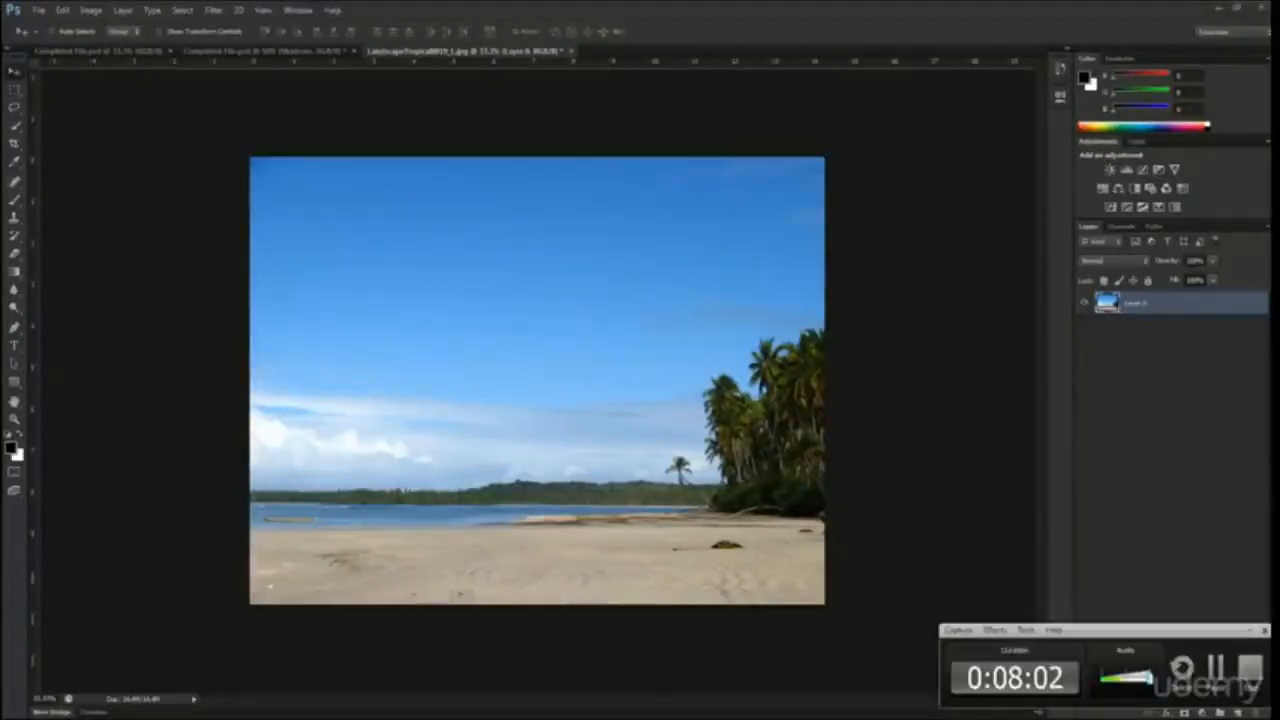
pyautogui.press('F10')
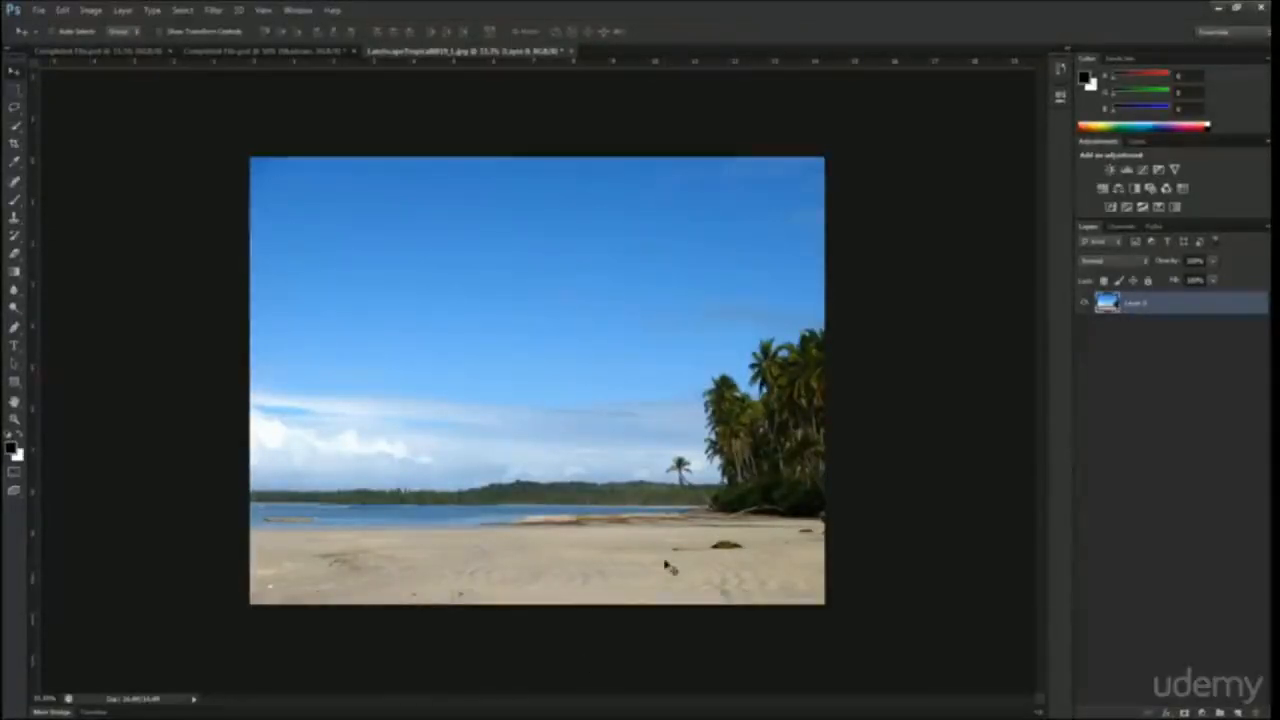
pyautogui.hotkey('ctrl', 't')
pyautogui.rightClick(674, 406)
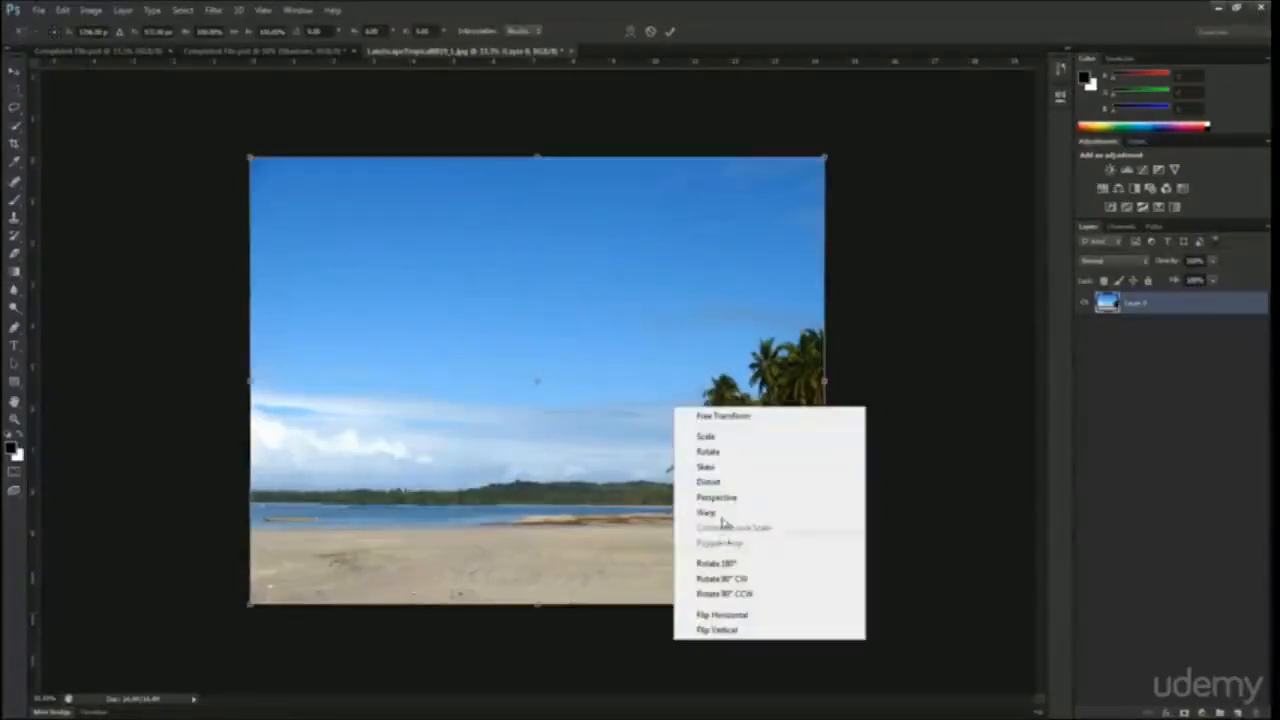
pyautogui.click(718, 513)
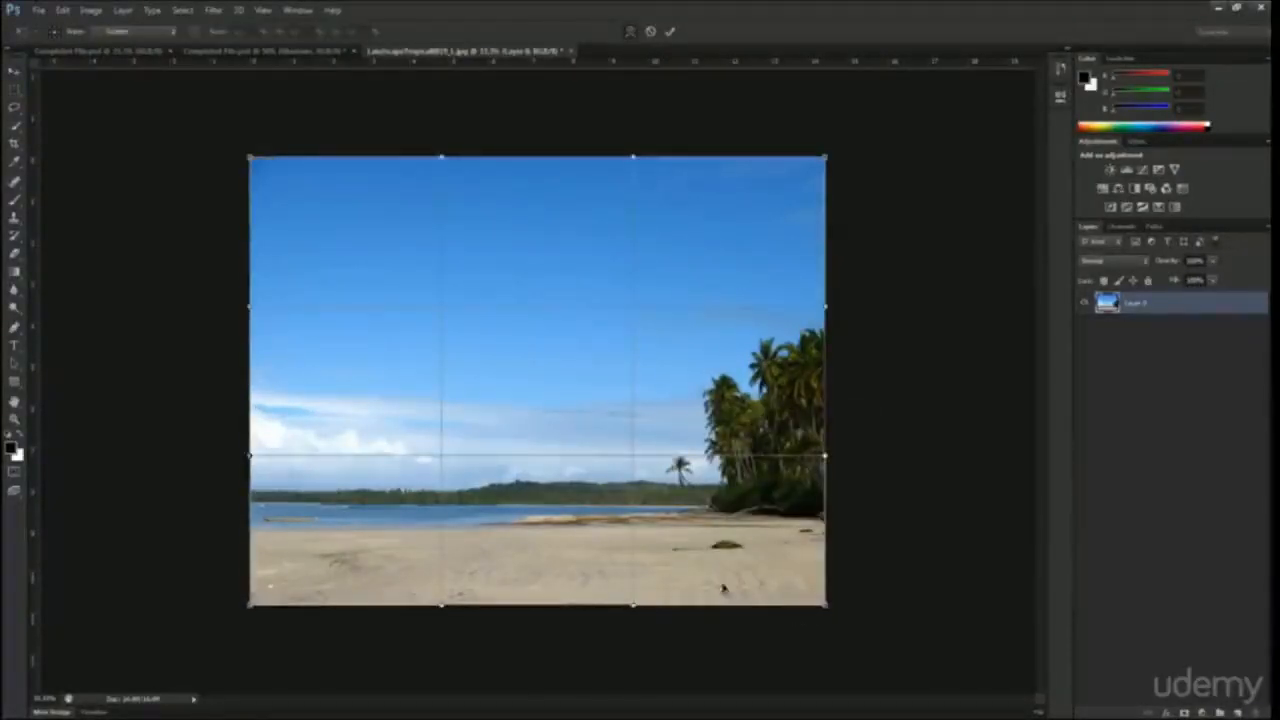
pyautogui.scroll(2, 857, 123)
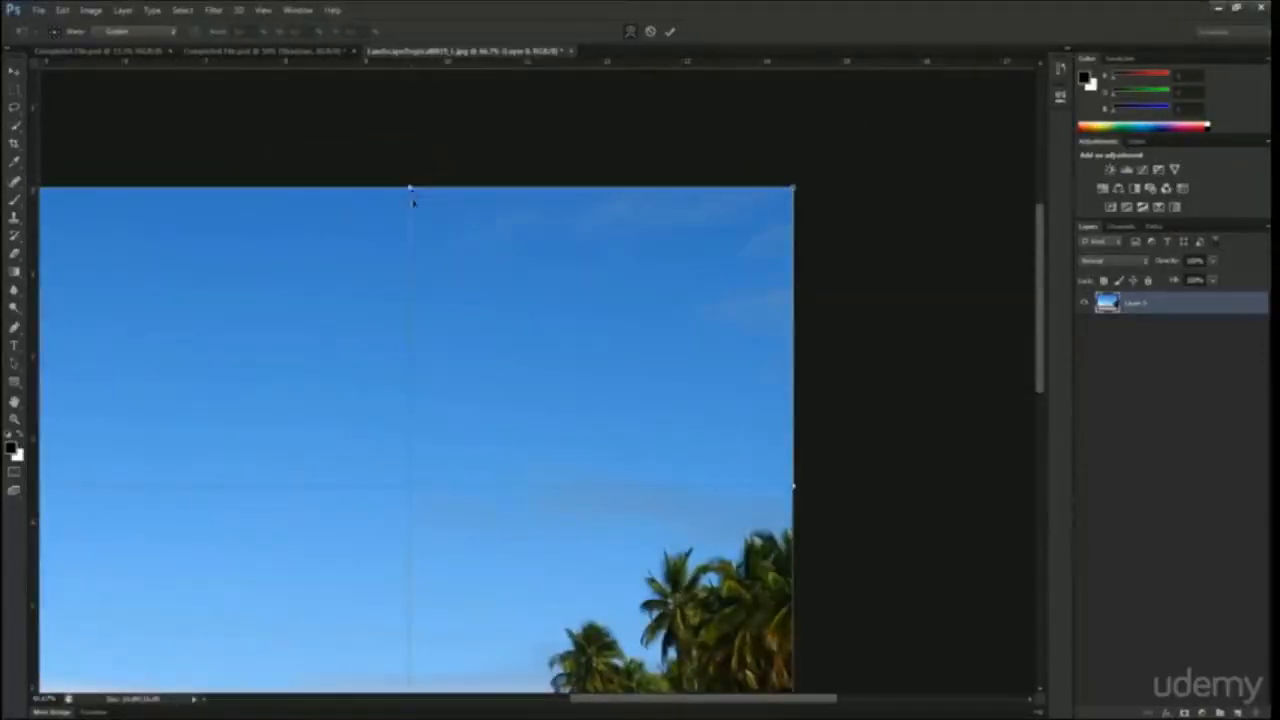
pyautogui.moveTo(411, 201); pyautogui.dragTo(418, 378)
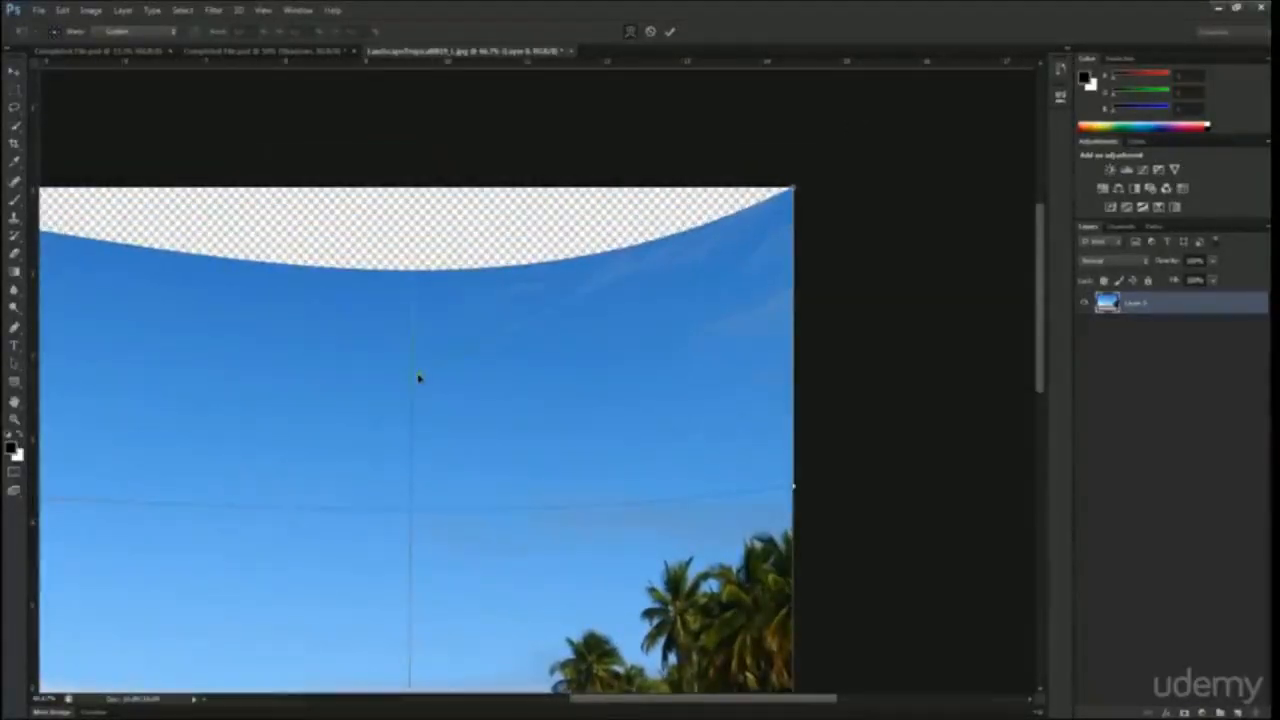
pyautogui.hotkey('ctrl', 'z')
pyautogui.scroll(-2, 430, 385)
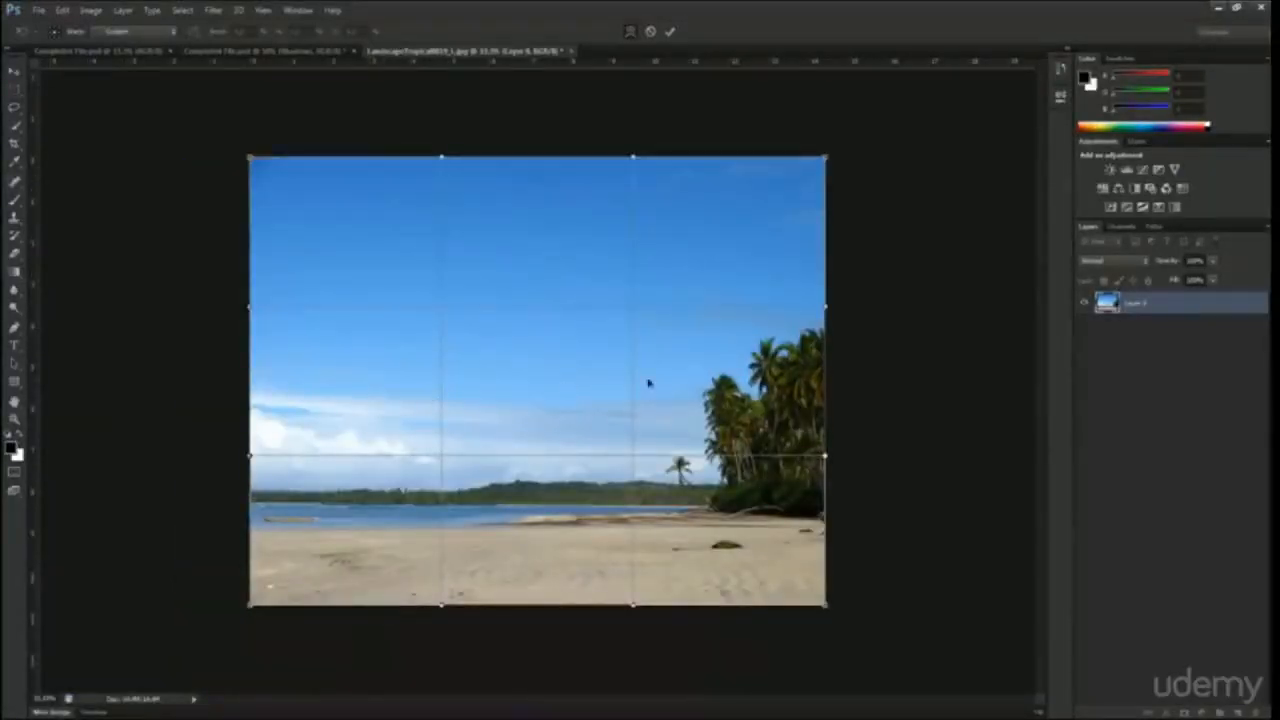
# - Try warping the beach photo by pulling the sky down and right from the upper-left grid intersection, undo it and cancel the Warp
pyautogui.scroll(3, 646, 428)
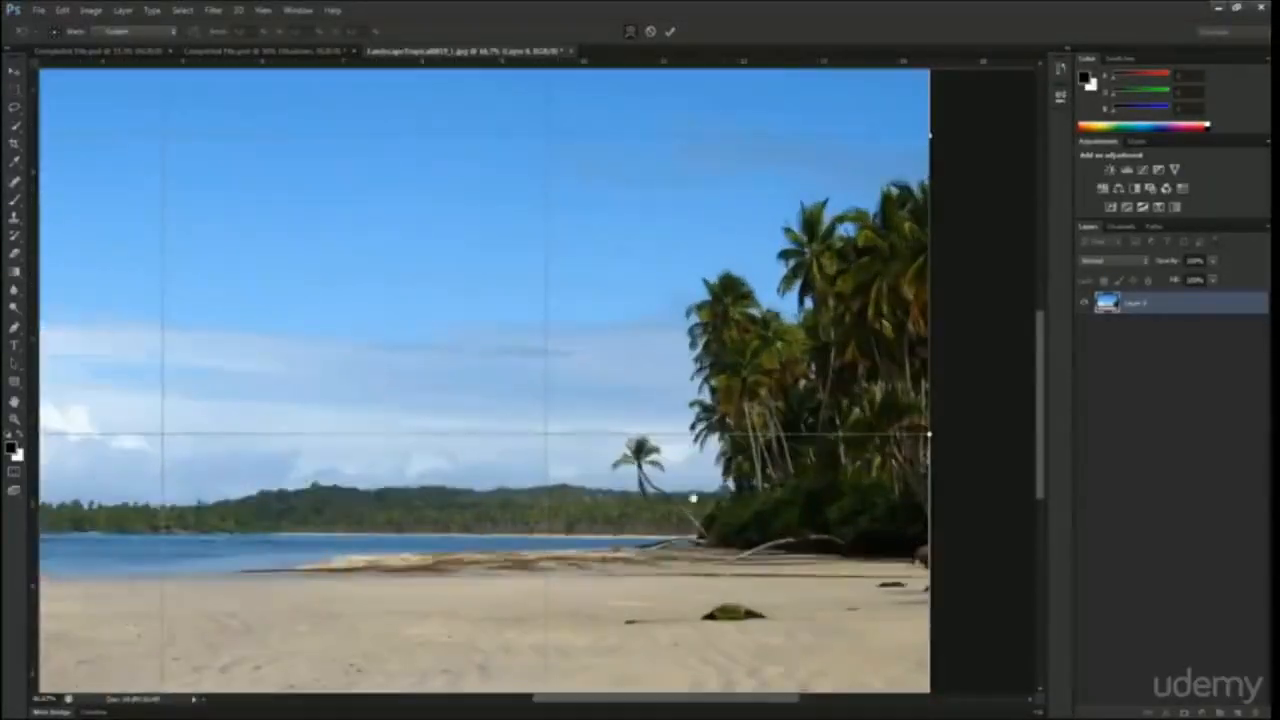
pyautogui.scroll(-1, 646, 428)
pyautogui.moveTo(646, 428); pyautogui.dragTo(645, 393)
pyautogui.hotkey('ctrl', 'z')
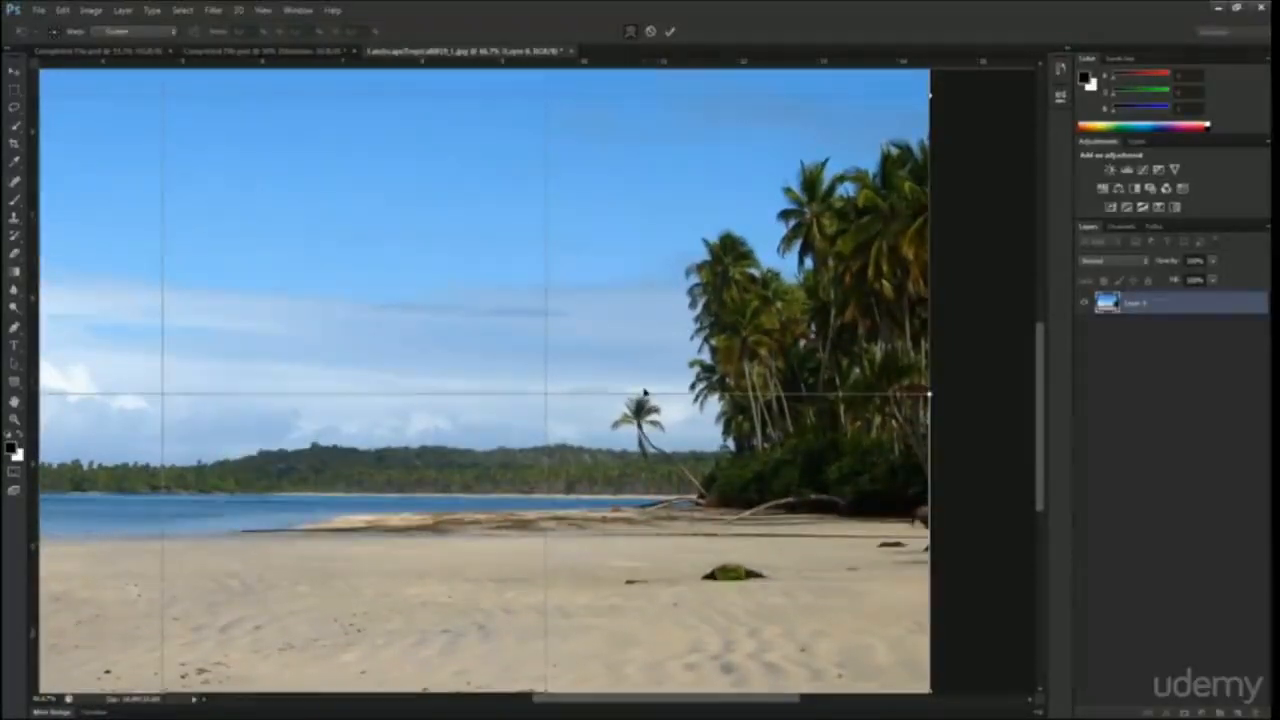
pyautogui.scroll(-2, 517, 398)
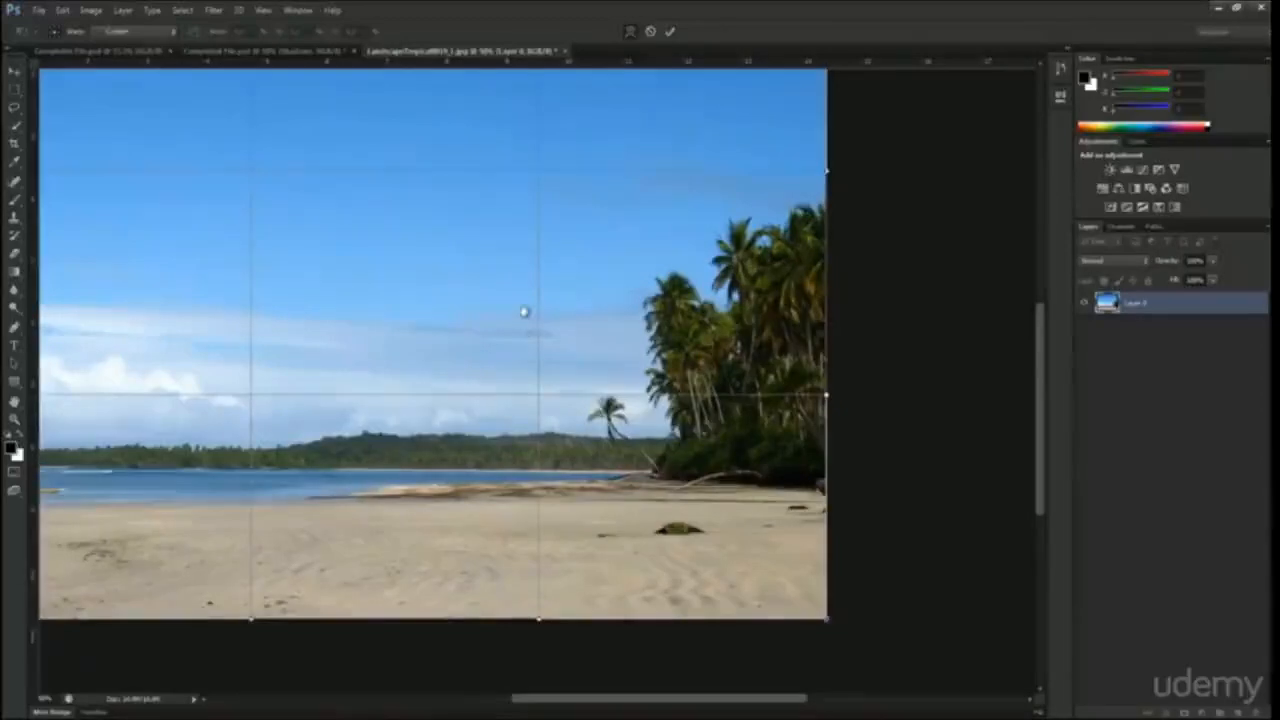
pyautogui.scroll(2, 580, 366)
pyautogui.moveTo(427, 292); pyautogui.dragTo(449, 302)
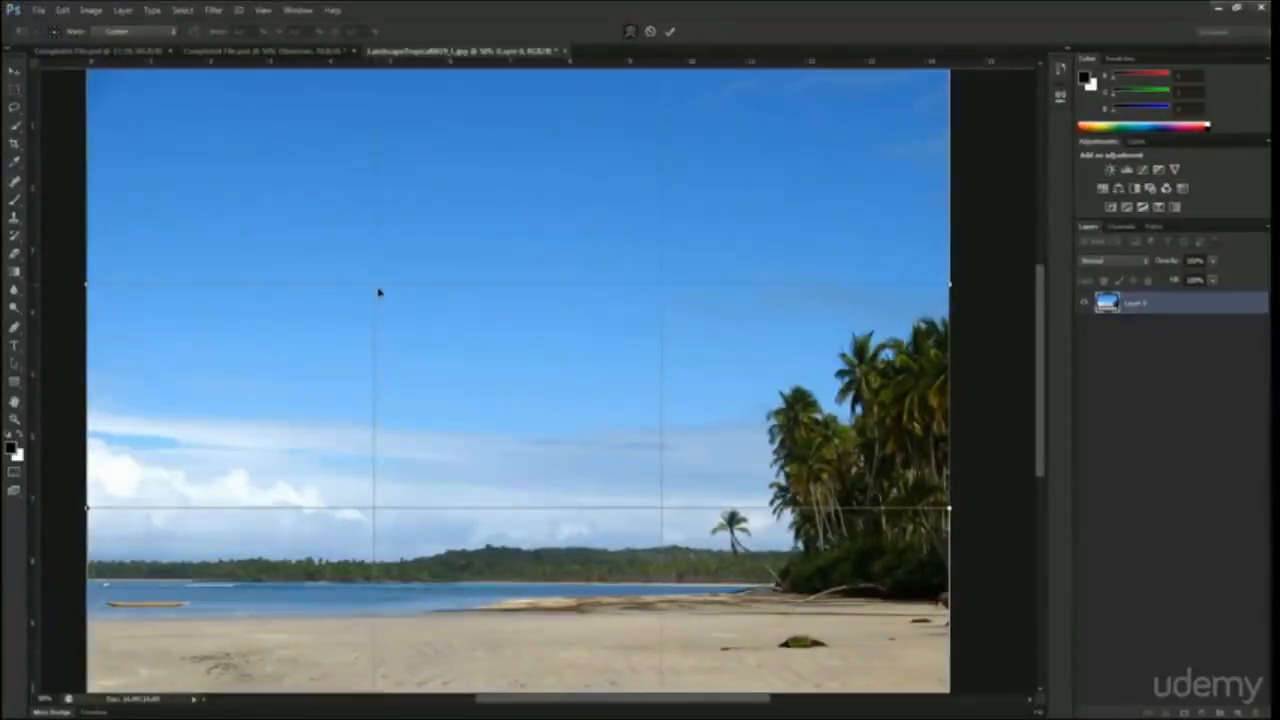
pyautogui.moveTo(378, 292); pyautogui.dragTo(444, 416)
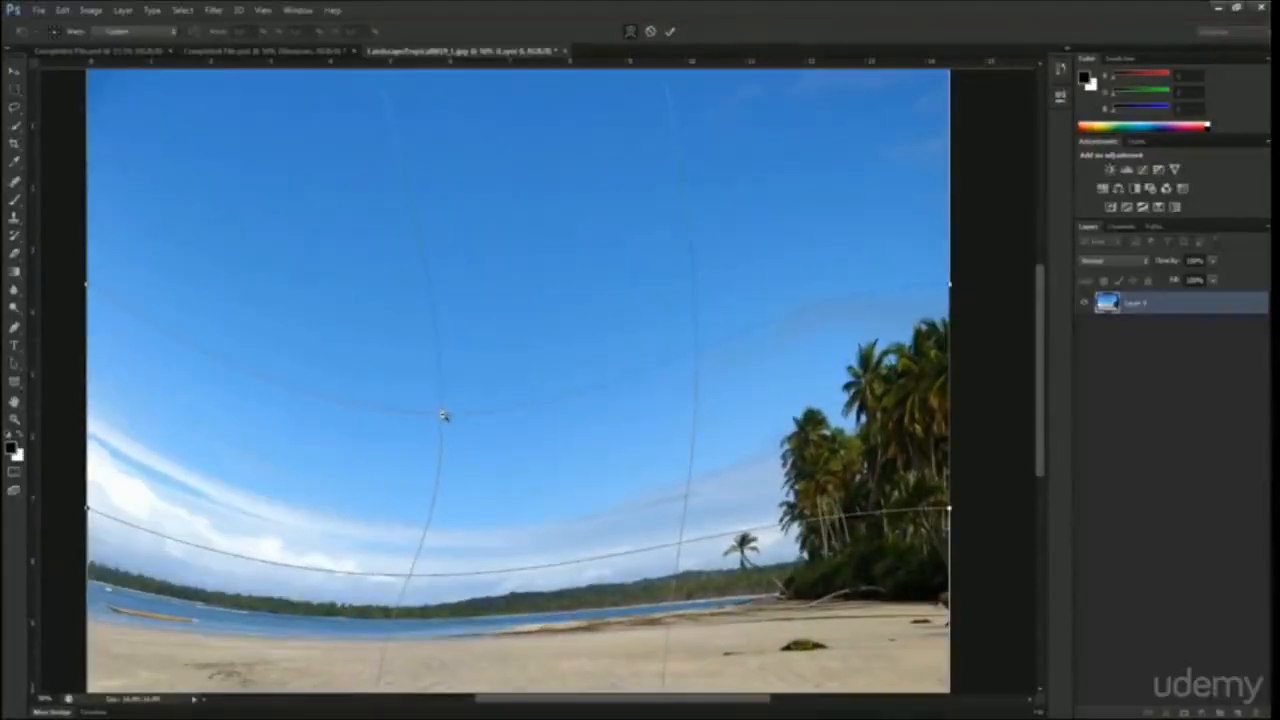
pyautogui.hotkey('ctrl', '-')
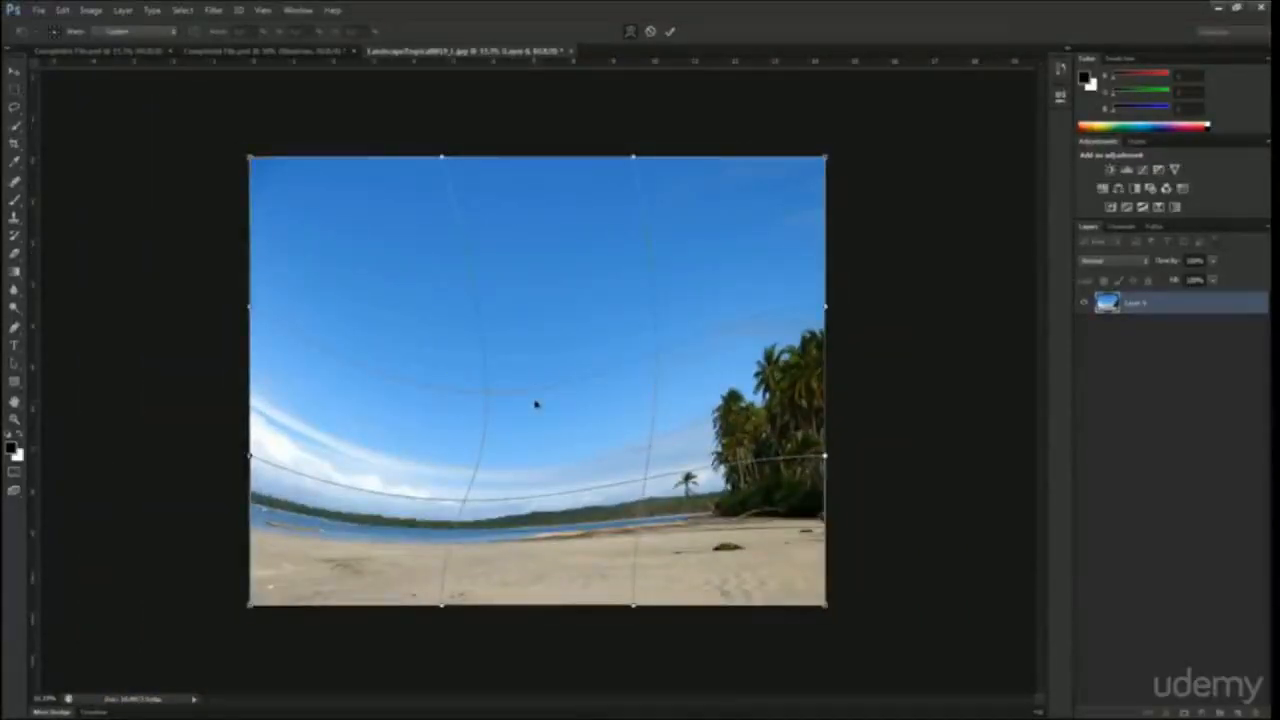
pyautogui.hotkey('ctrl', 'z')
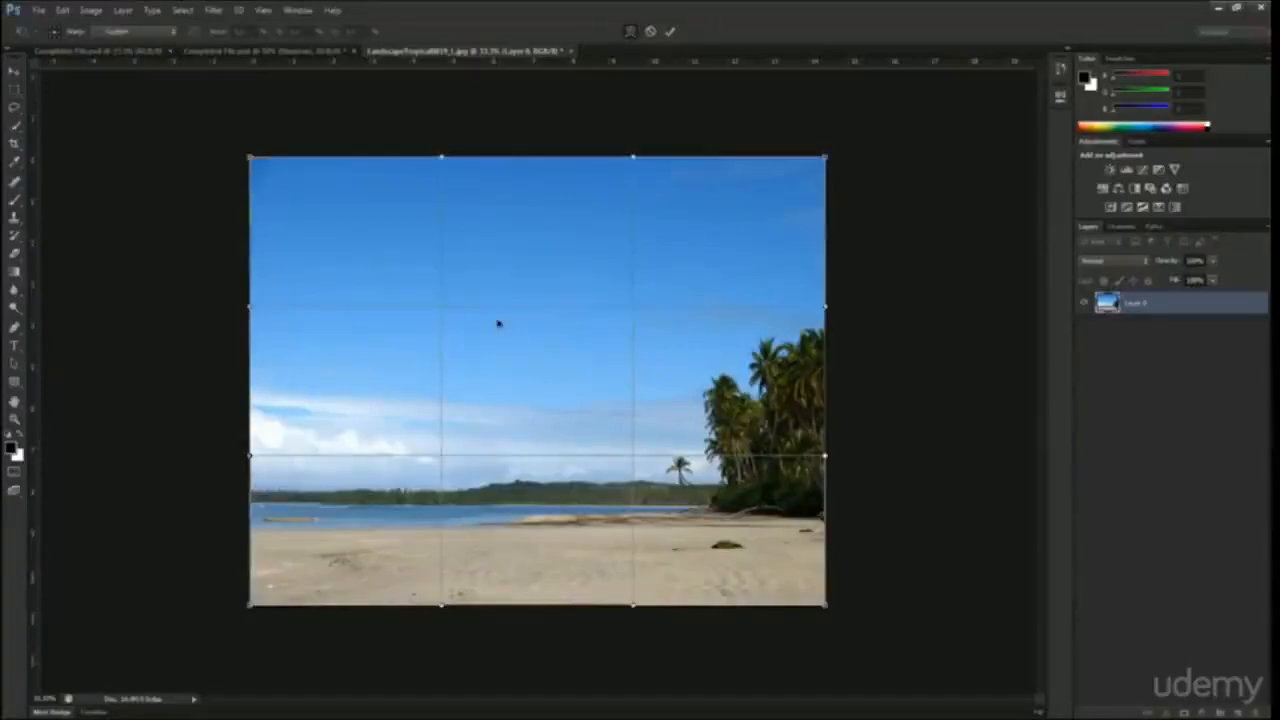
pyautogui.press('Escape')
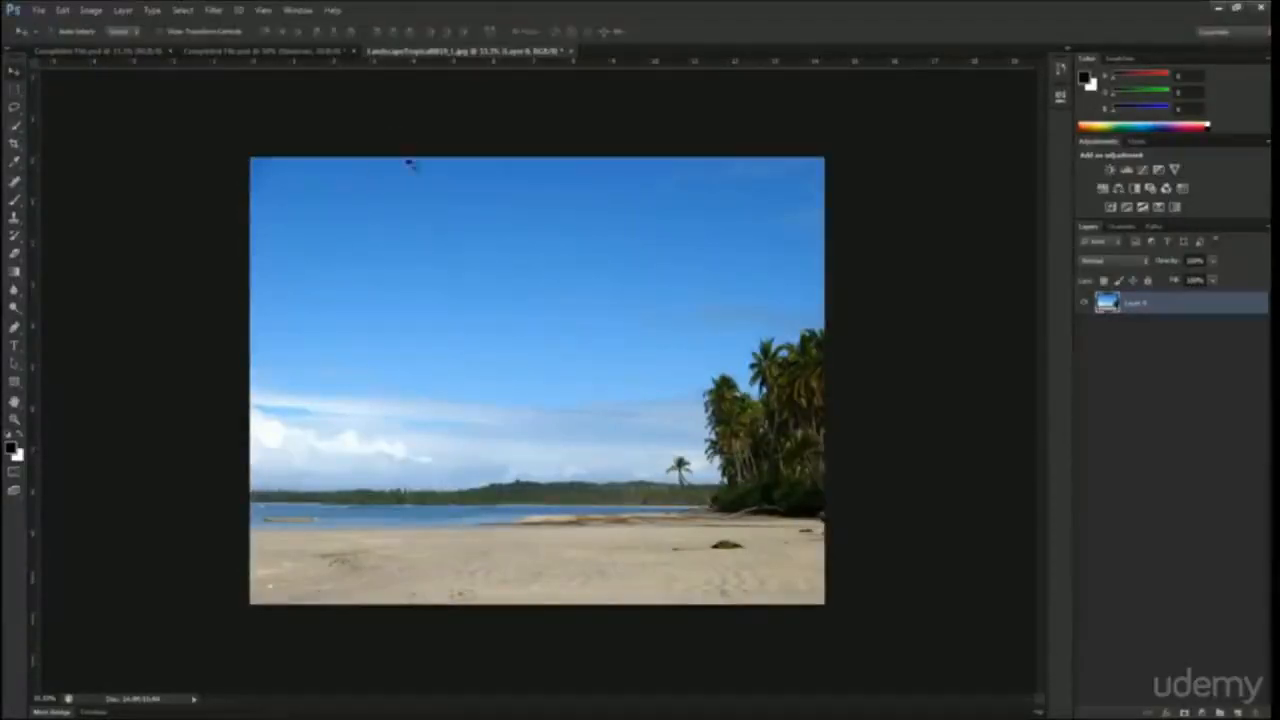
# - Switch back to the Completed File.psd city composite and examine the skyline, trees and shoreline edge up close
pyautogui.click(262, 50)
pyautogui.scroll(2, 430, 483)
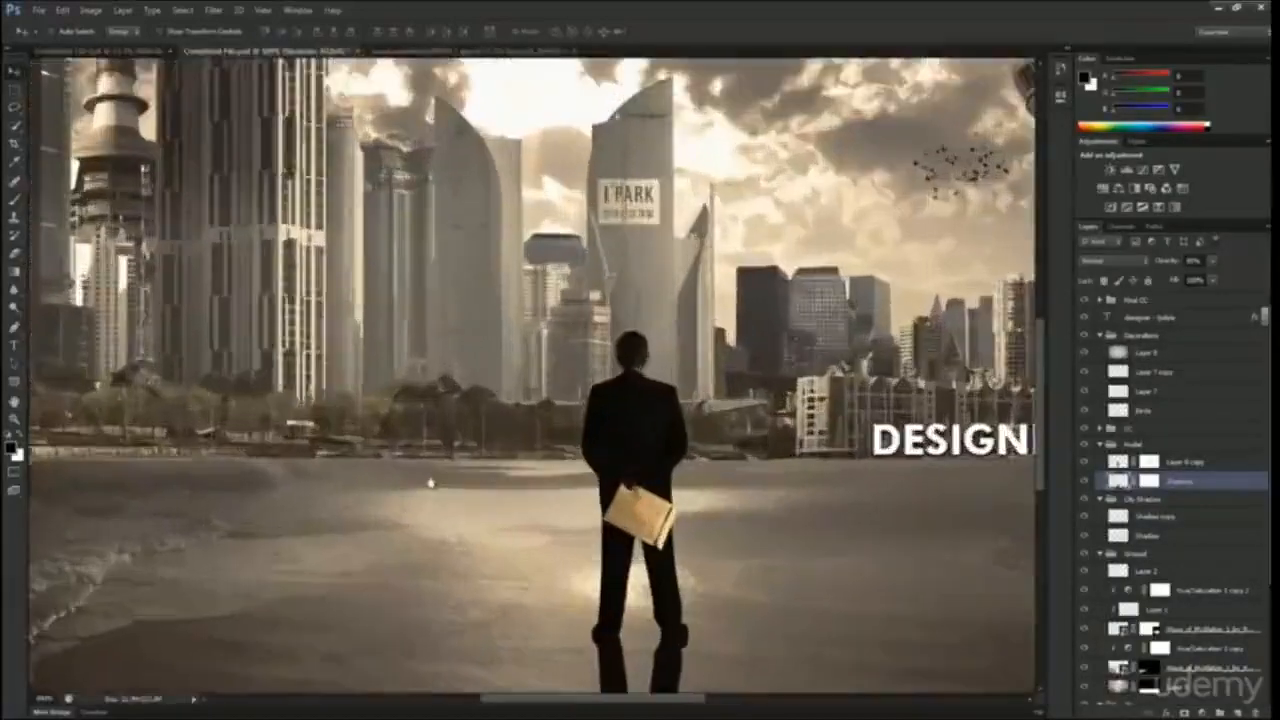
pyautogui.moveTo(431, 483); pyautogui.dragTo(649, 457)
pyautogui.moveTo(482, 387); pyautogui.dragTo(623, 376)
pyautogui.moveTo(578, 430); pyautogui.dragTo(449, 454)
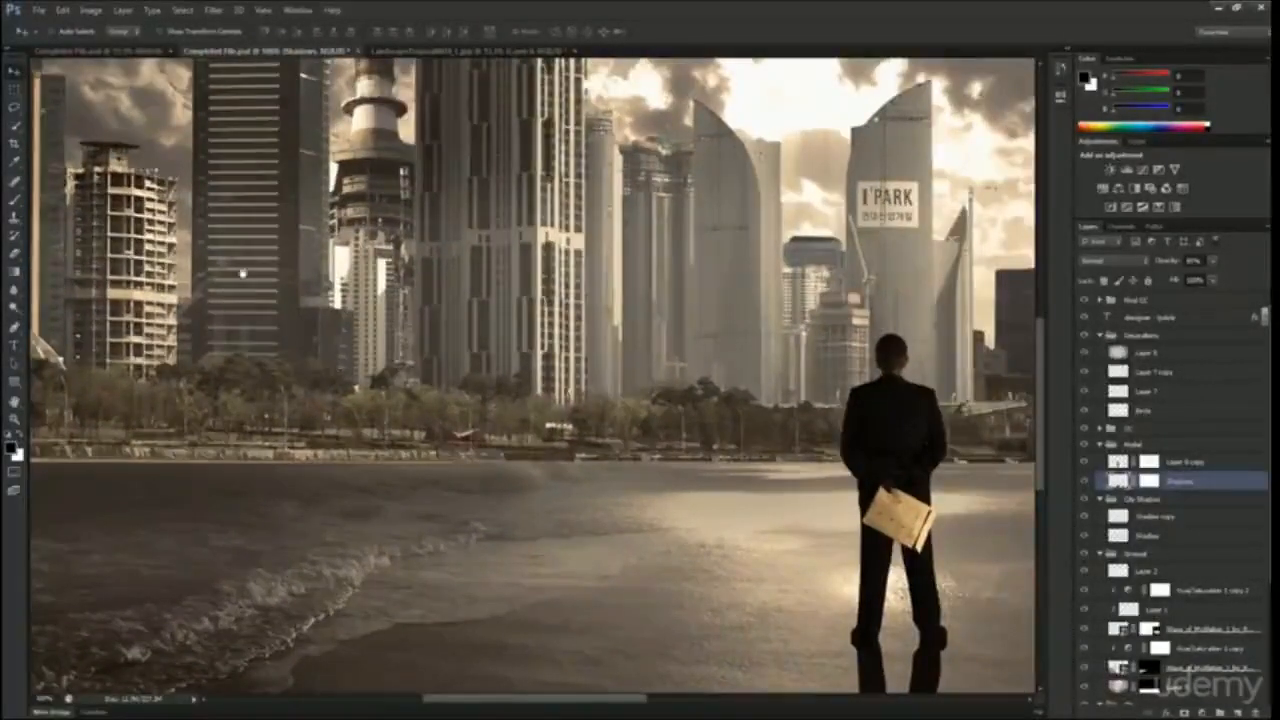
pyautogui.moveTo(585, 411); pyautogui.dragTo(522, 381)
pyautogui.moveTo(669, 324); pyautogui.dragTo(562, 402)
pyautogui.moveTo(615, 336); pyautogui.dragTo(607, 289)
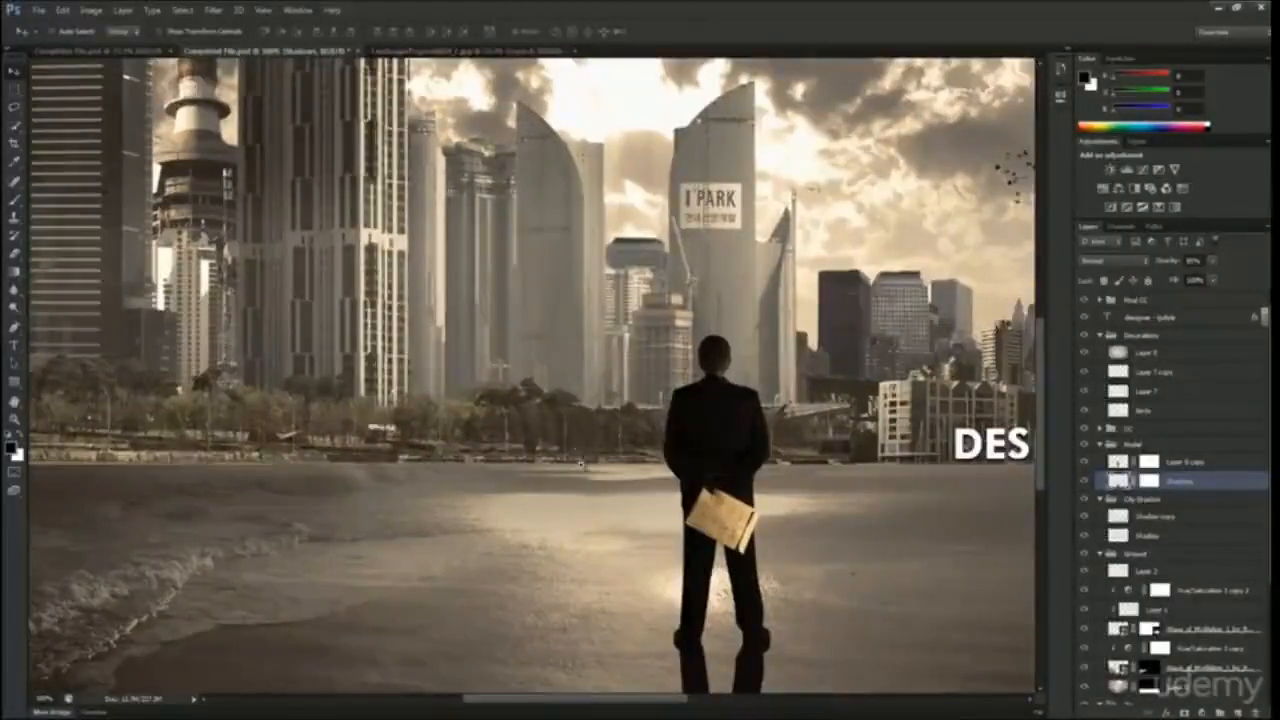
pyautogui.scroll(10, 583, 464)
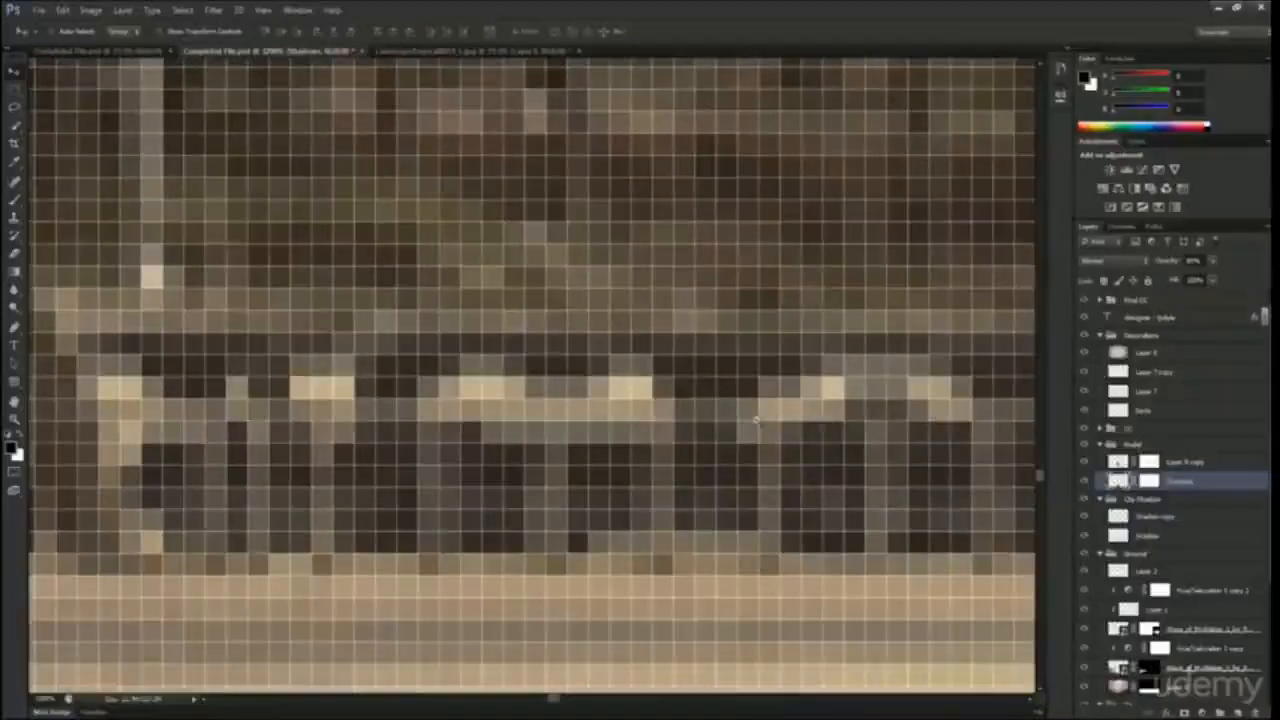
pyautogui.scroll(-2, 756, 421)
pyautogui.scroll(-8, 756, 421)
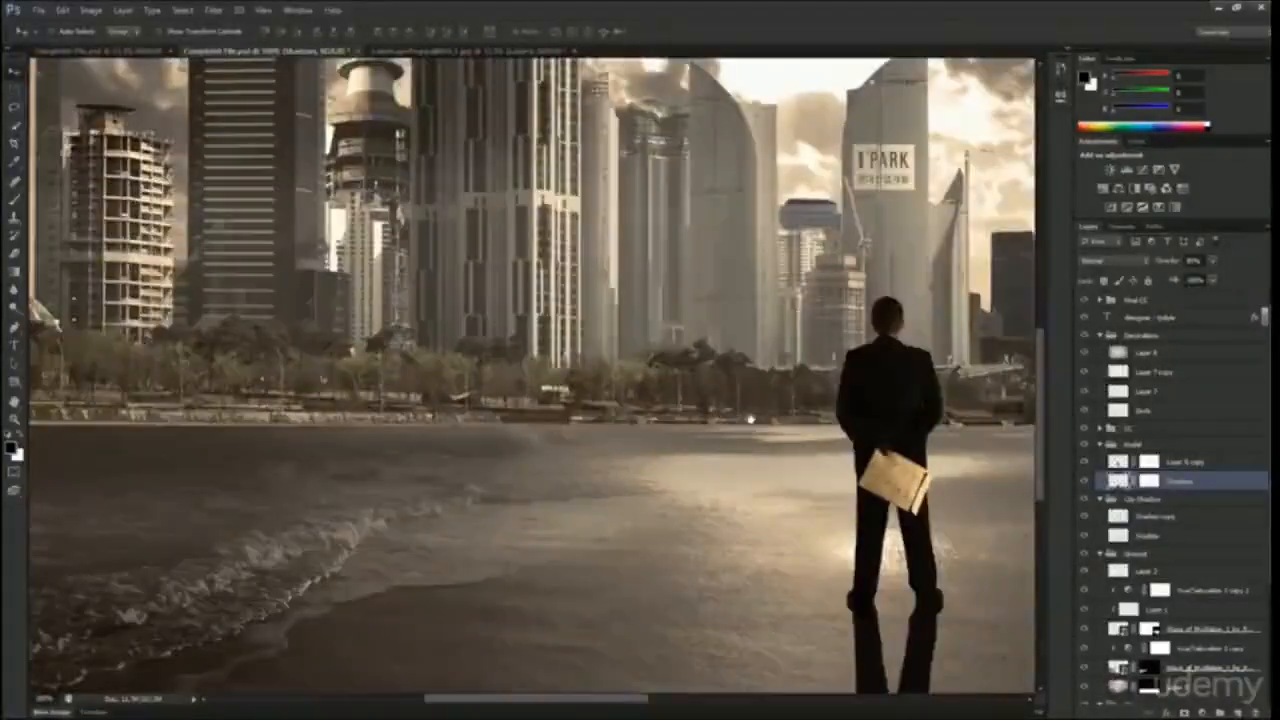
# - Place a horizontal guide along the city's shoreline, compare the two across to the standing man, and close the Shadows layer's Free Transform
pyautogui.moveTo(375, 418); pyautogui.dragTo(575, 408)
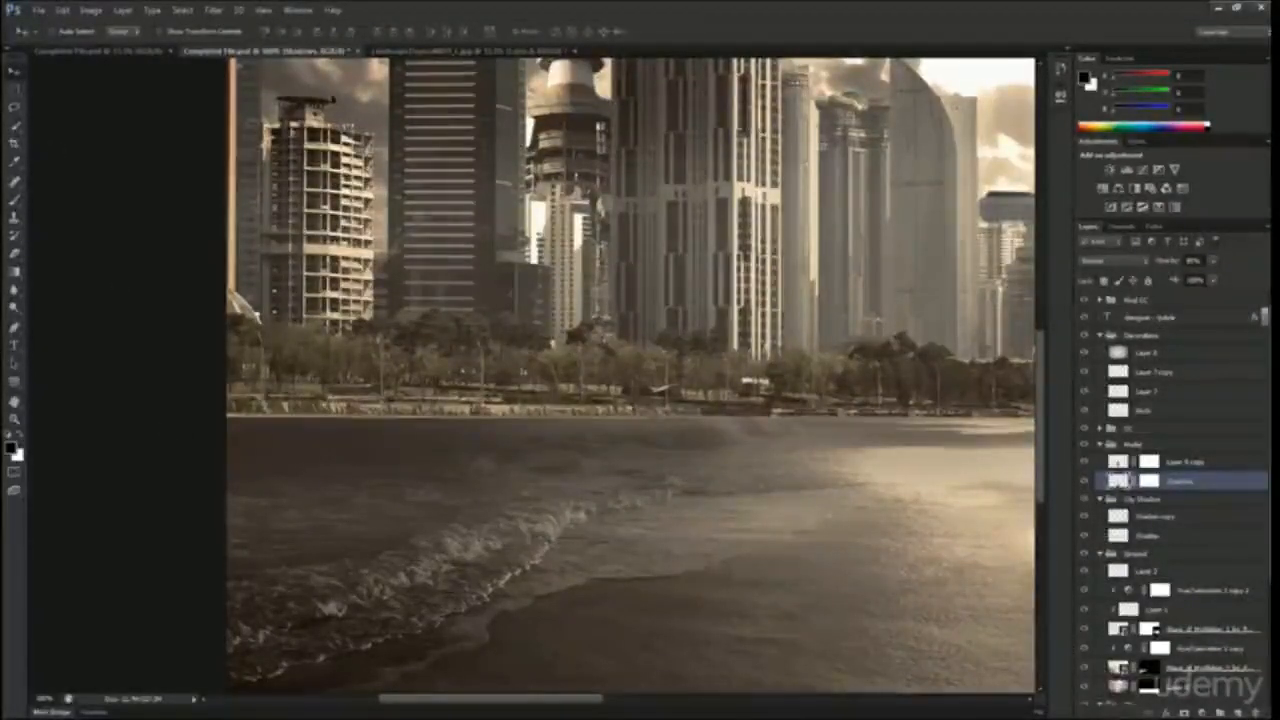
pyautogui.hotkey('ctrl', 't')
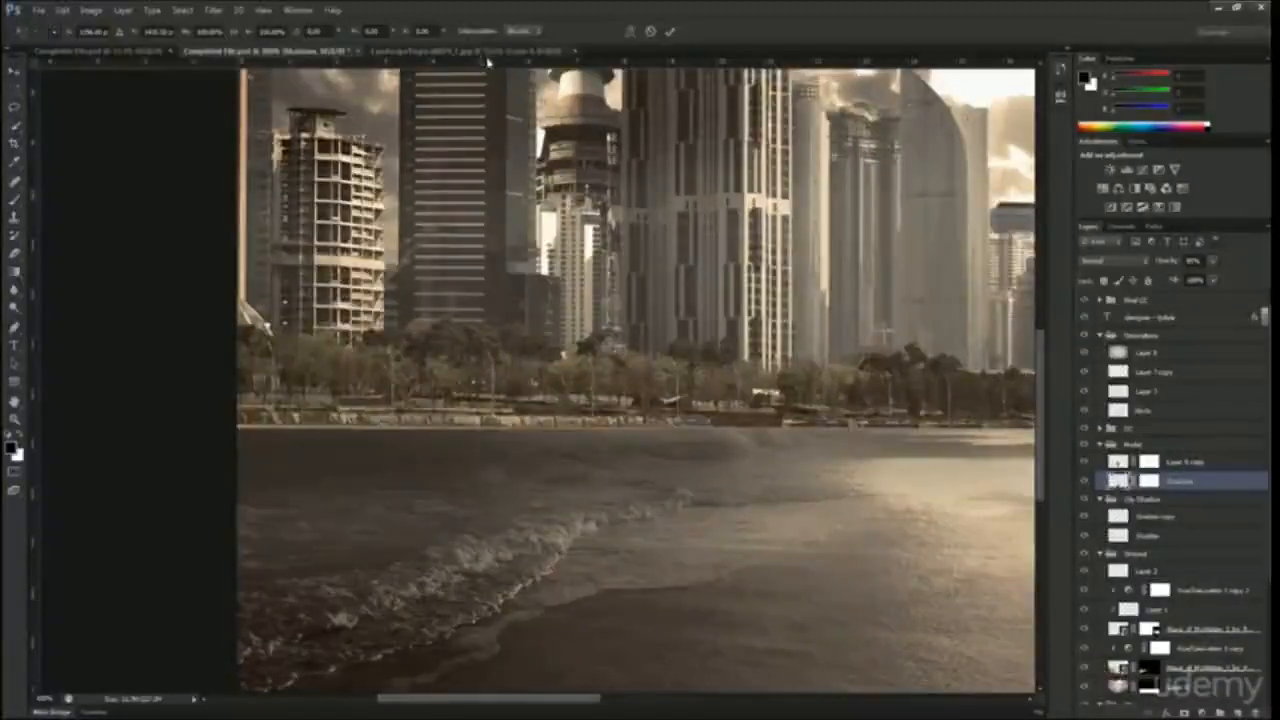
pyautogui.moveTo(488, 62); pyautogui.dragTo(490, 428)
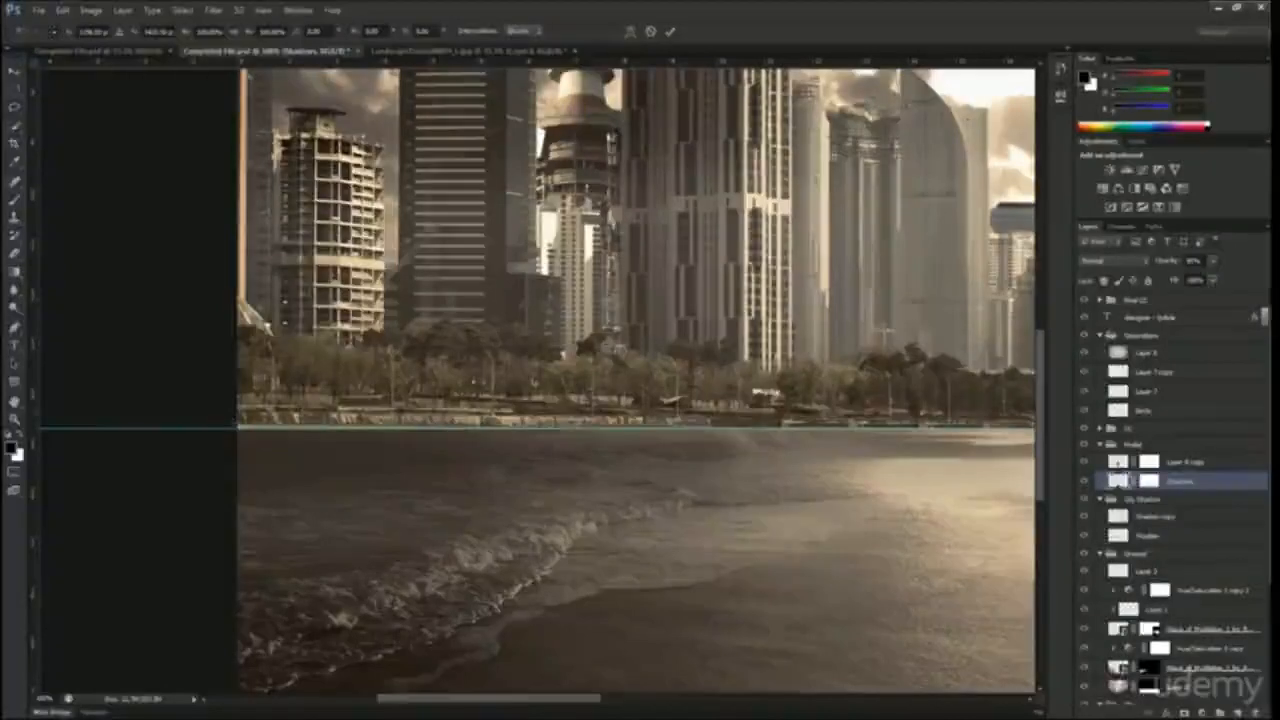
pyautogui.moveTo(904, 416); pyautogui.dragTo(590, 403)
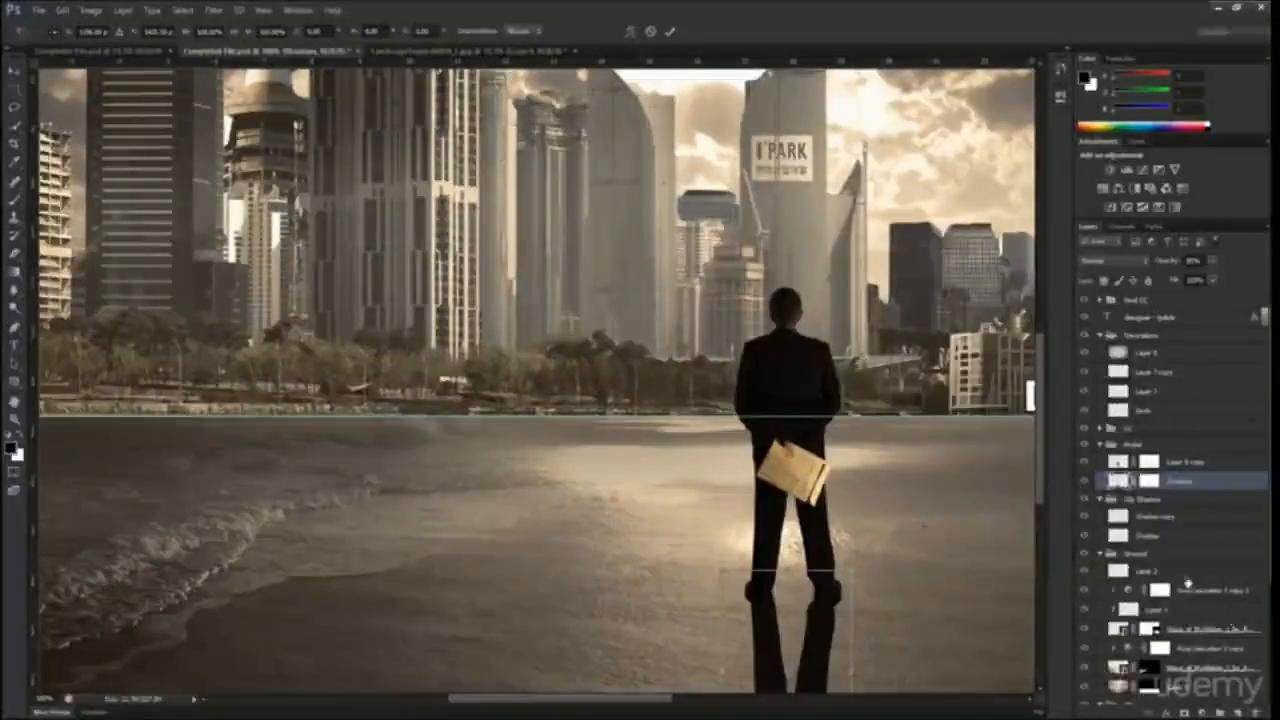
pyautogui.scroll(-3, 1185, 575)
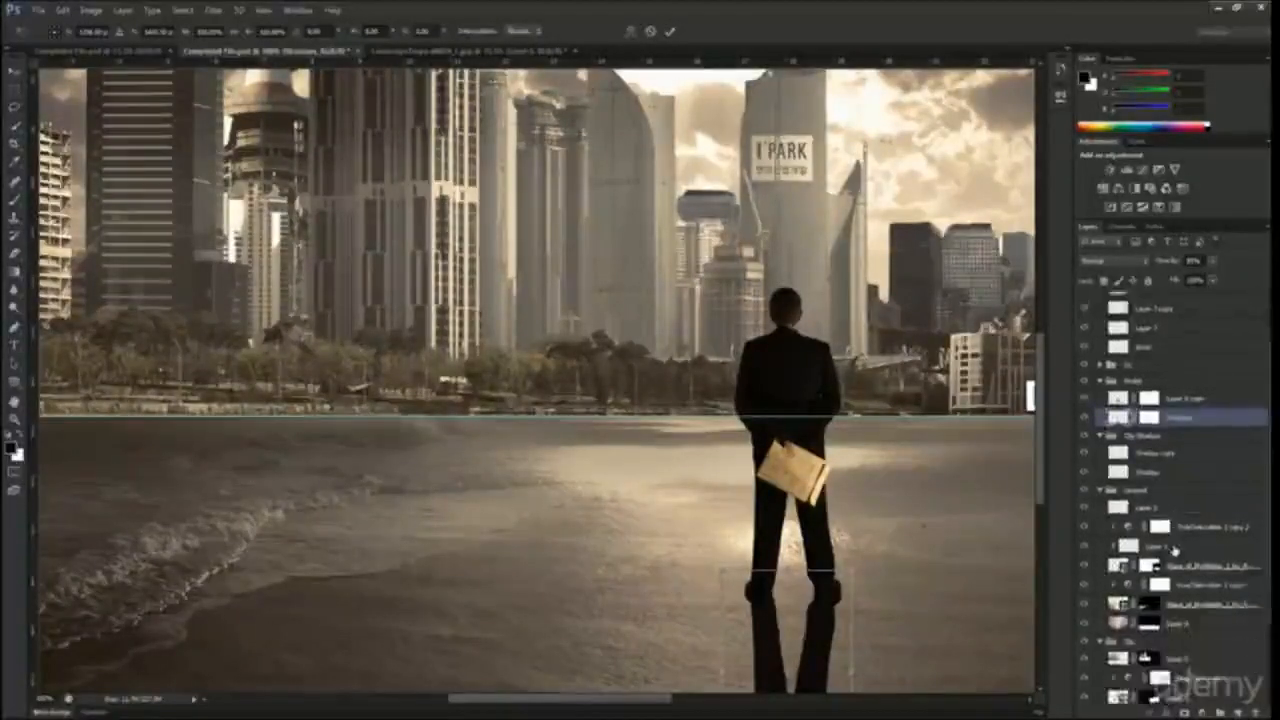
pyautogui.scroll(-3, 1160, 500)
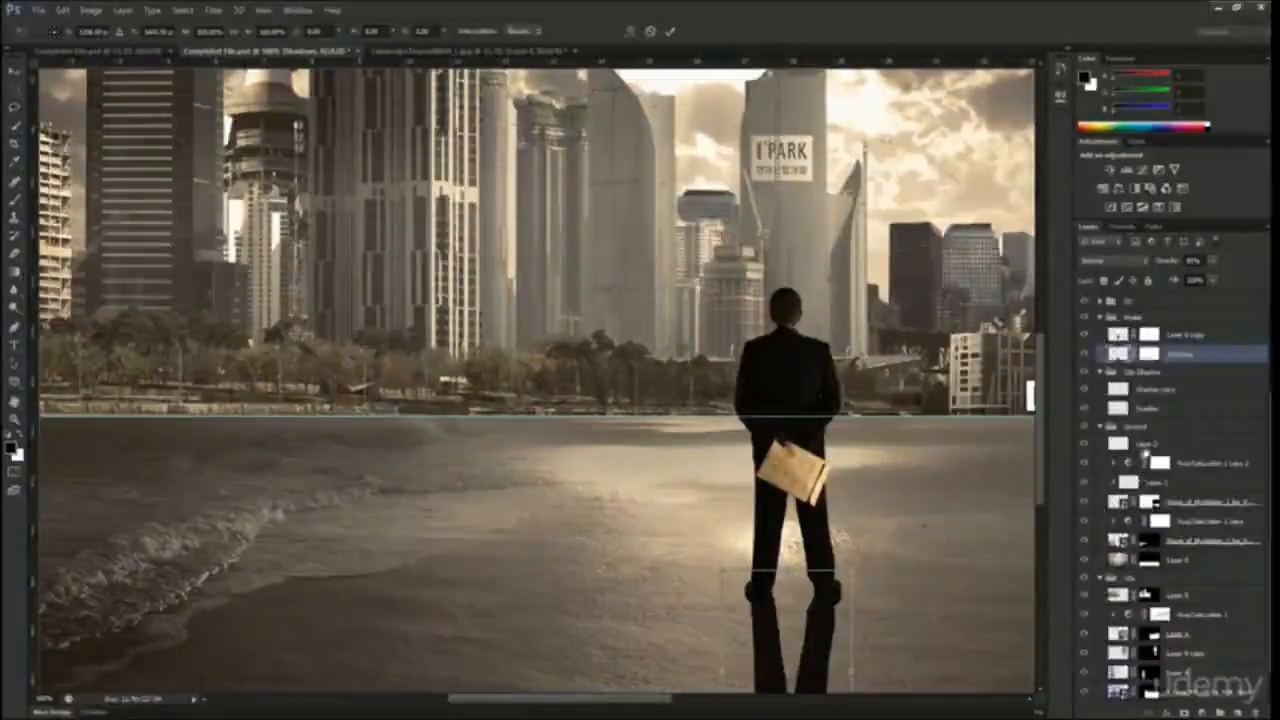
pyautogui.scroll(-2, 1145, 453)
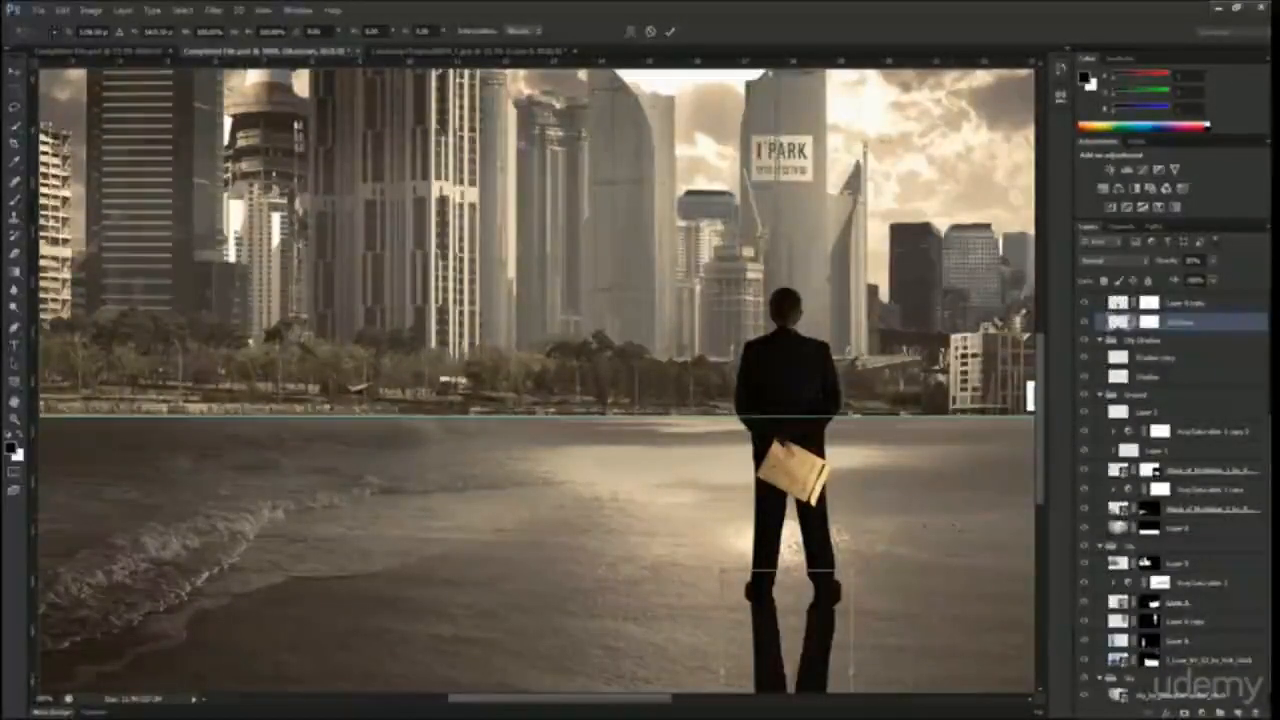
pyautogui.press('Return')
# - Warp the skyline and trees layer so its lower edge beside the standing man bends slightly upward, and apply the Warp
pyautogui.click(1180, 564)
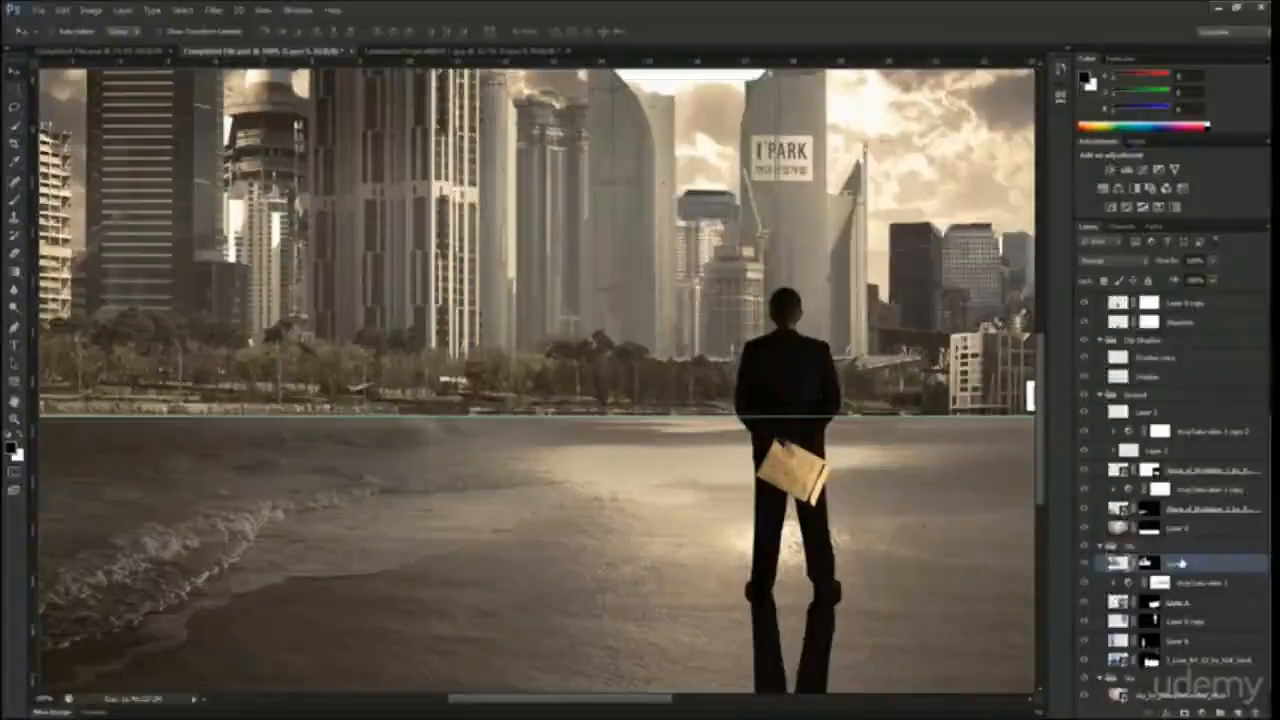
pyautogui.hotkey('ctrl', 't')
pyautogui.moveTo(698, 284); pyautogui.dragTo(712, 320)
pyautogui.rightClick(712, 320)
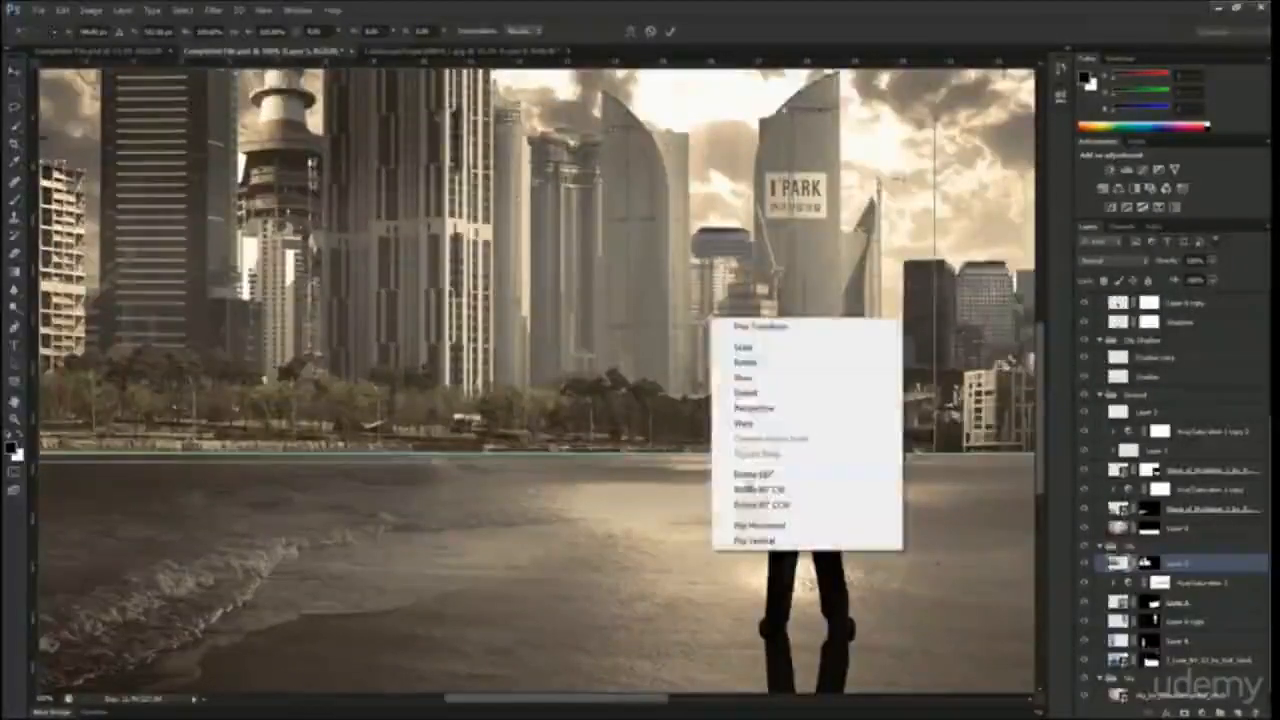
pyautogui.click(740, 428)
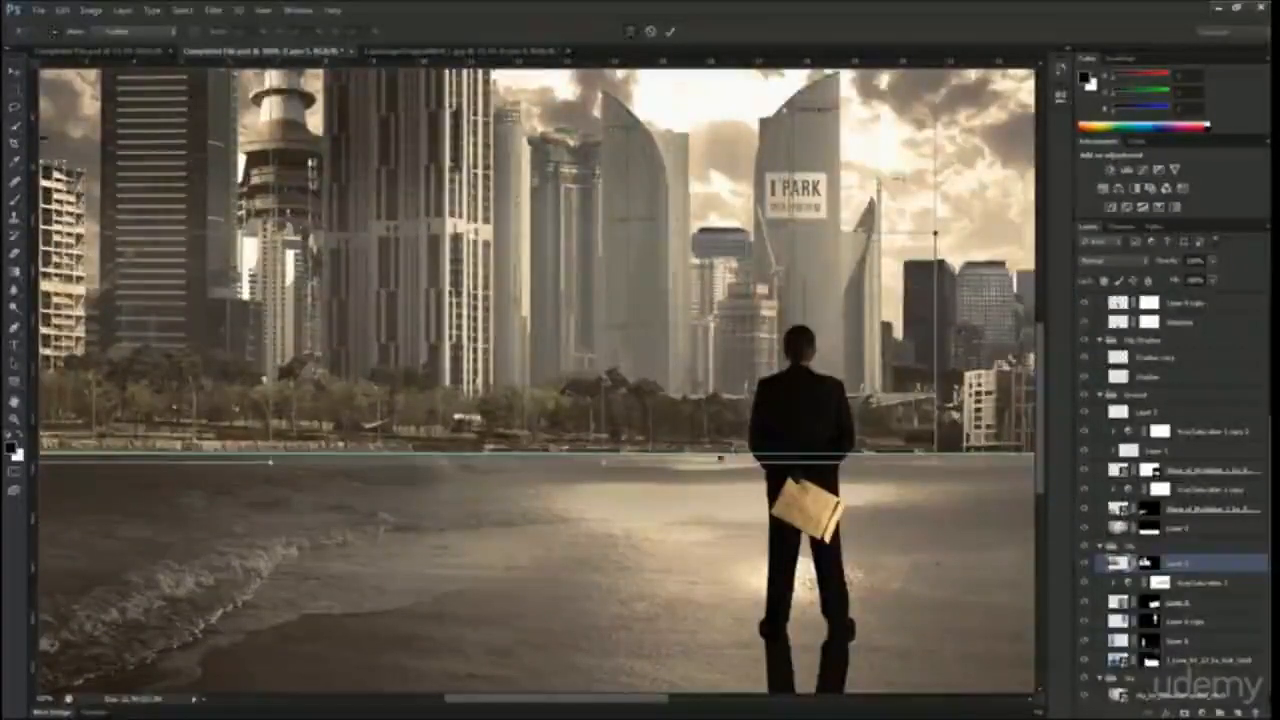
pyautogui.moveTo(728, 455); pyautogui.dragTo(765, 440)
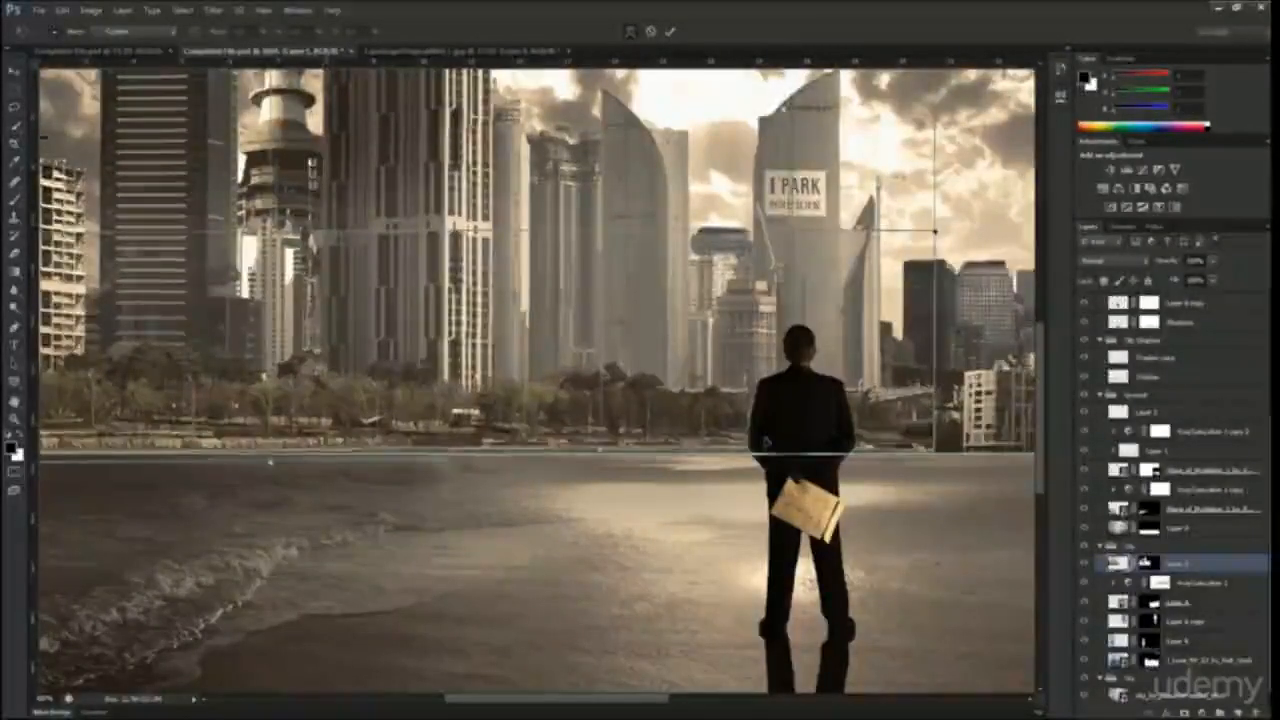
pyautogui.press('Return')
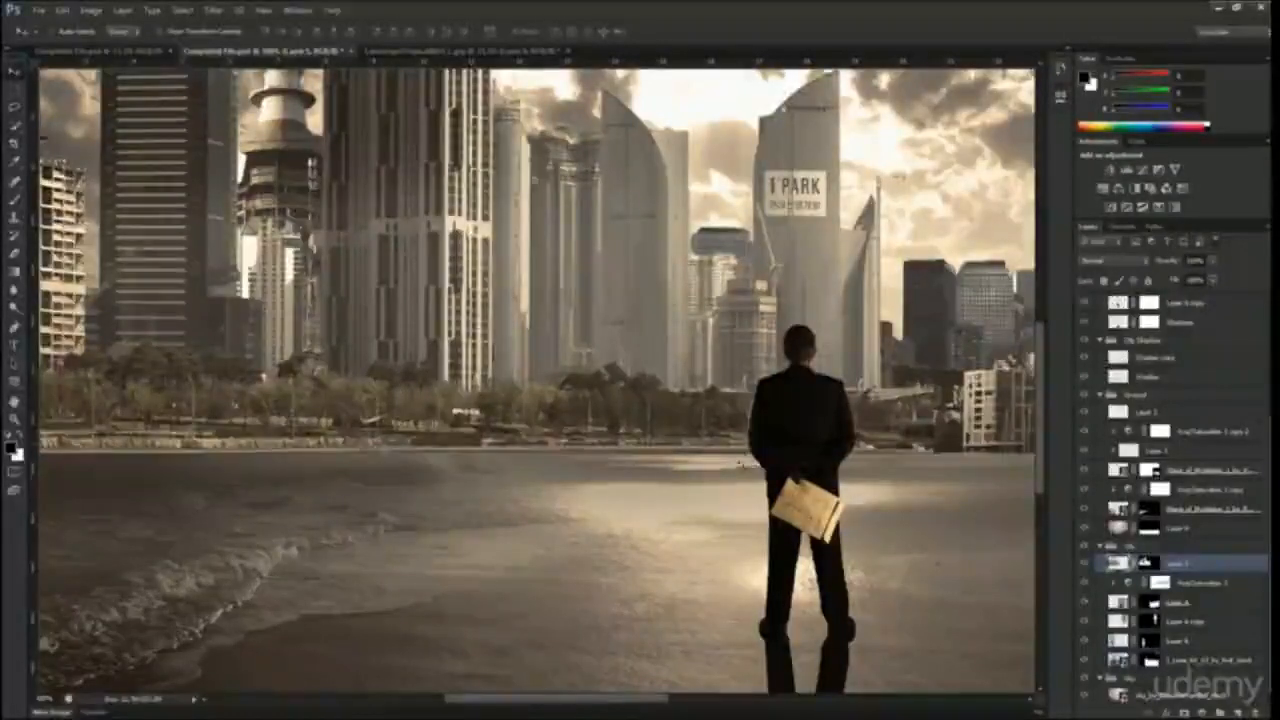
# - Hide the Model group and examine the shoreline edge up close and across the whole composite
pyautogui.scroll(1, 742, 455)
pyautogui.moveTo(499, 436); pyautogui.dragTo(541, 435)
pyautogui.scroll(2, 1158, 329)
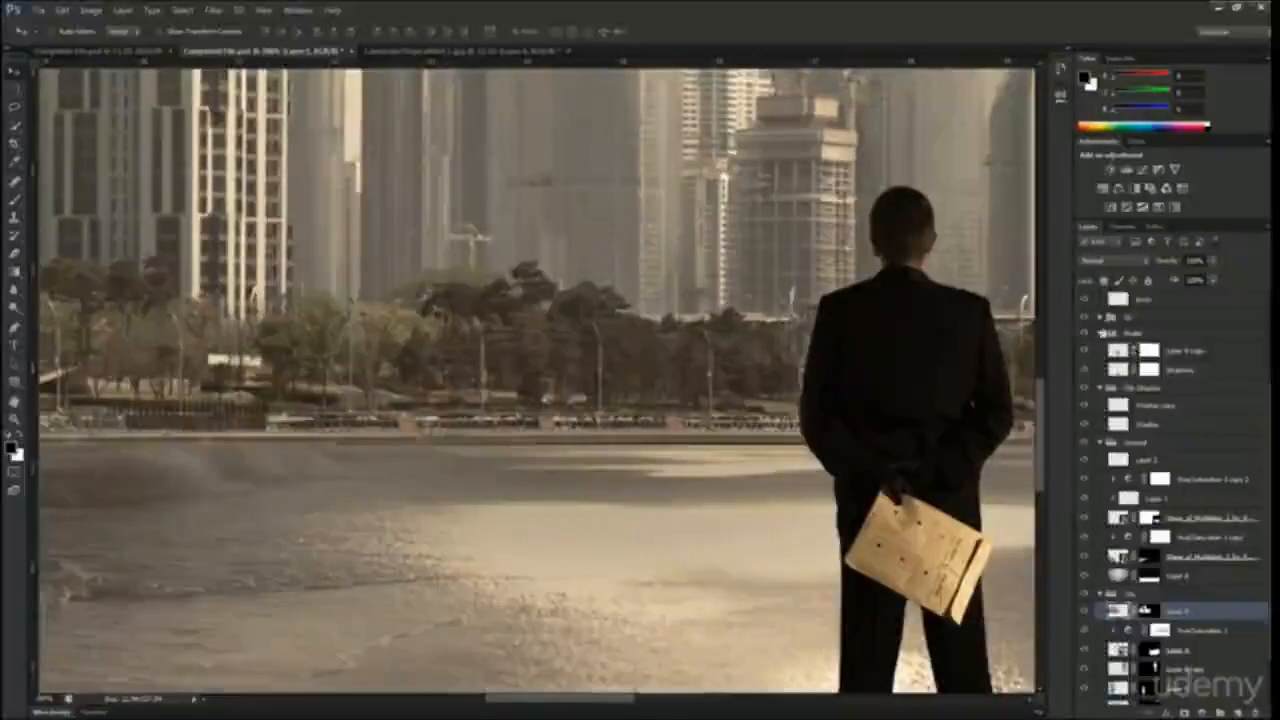
pyautogui.click(1085, 333)
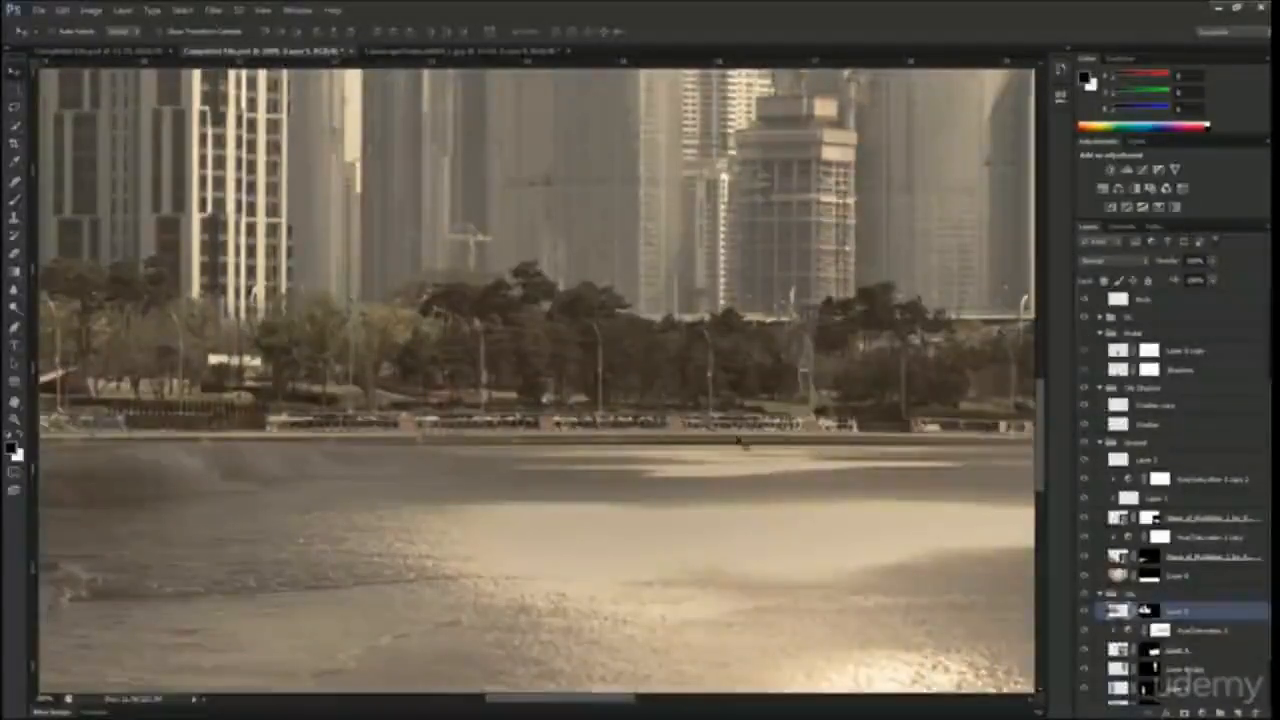
pyautogui.scroll(-4, 736, 453)
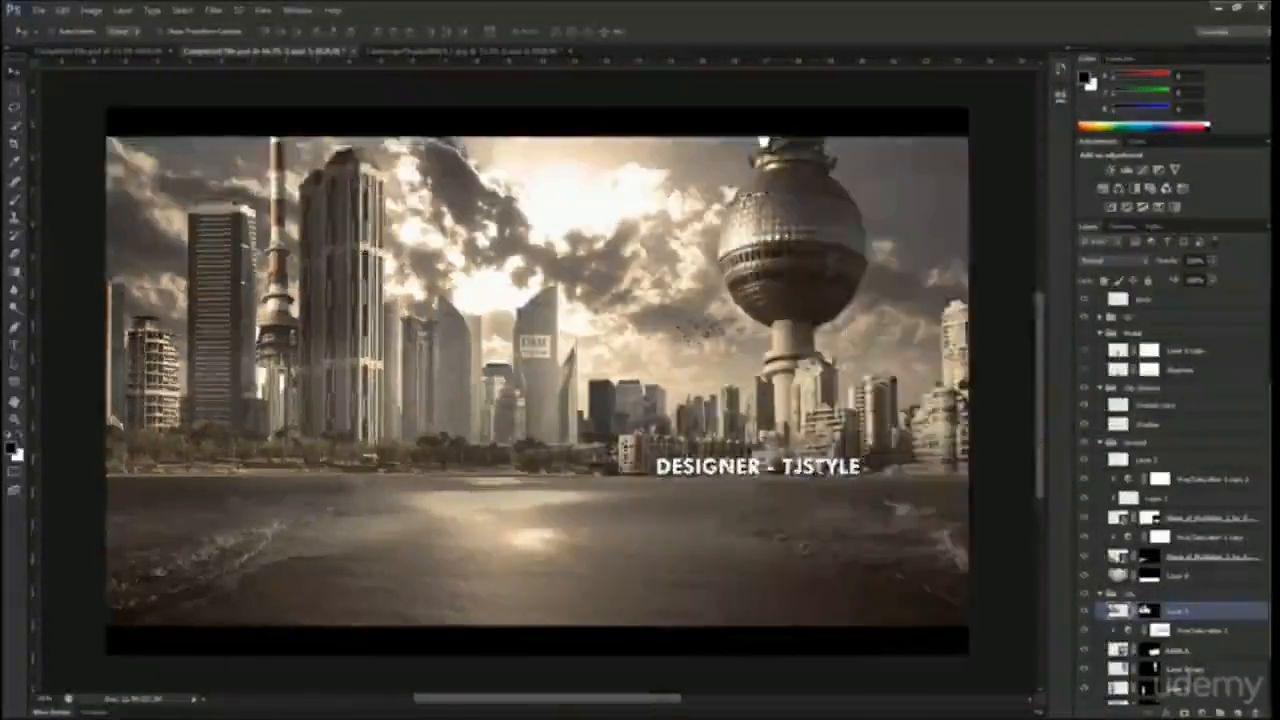
# - Switch to the beach photo, add a new layer and paint a soft black blotch in the sky with the Brush tool
pyautogui.hotkey('ctrl', 'Tab')
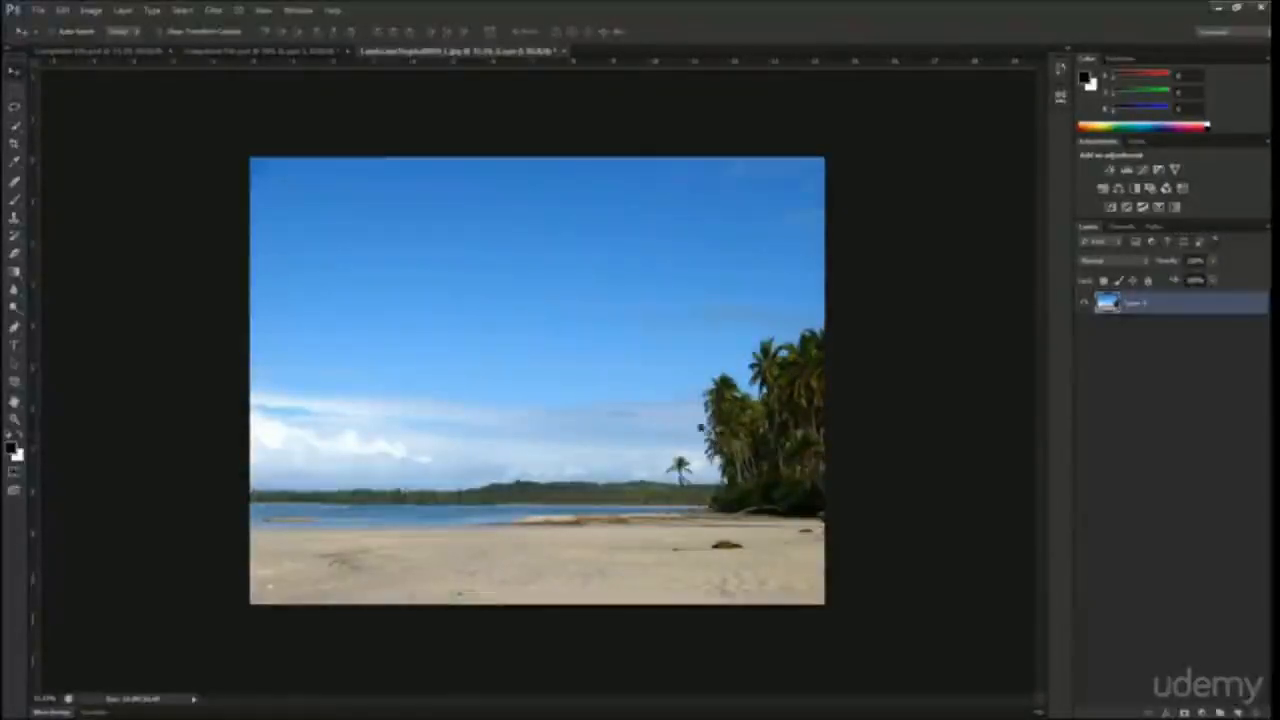
pyautogui.press('b')
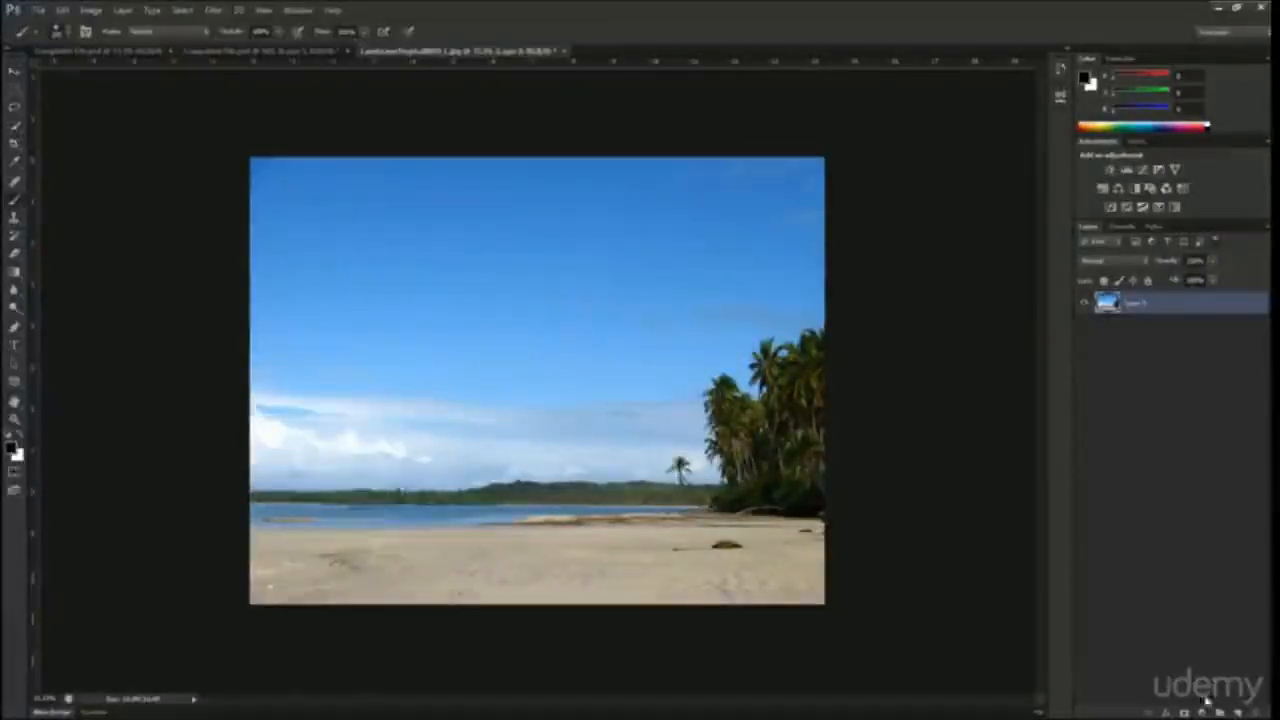
pyautogui.hotkey('ctrl', 'shift', 'alt', 'n')
pyautogui.moveTo(414, 320)
pyautogui.mouseDown()
pyautogui.moveTo(416, 373)
pyautogui.moveTo(480, 400)
pyautogui.mouseUp()
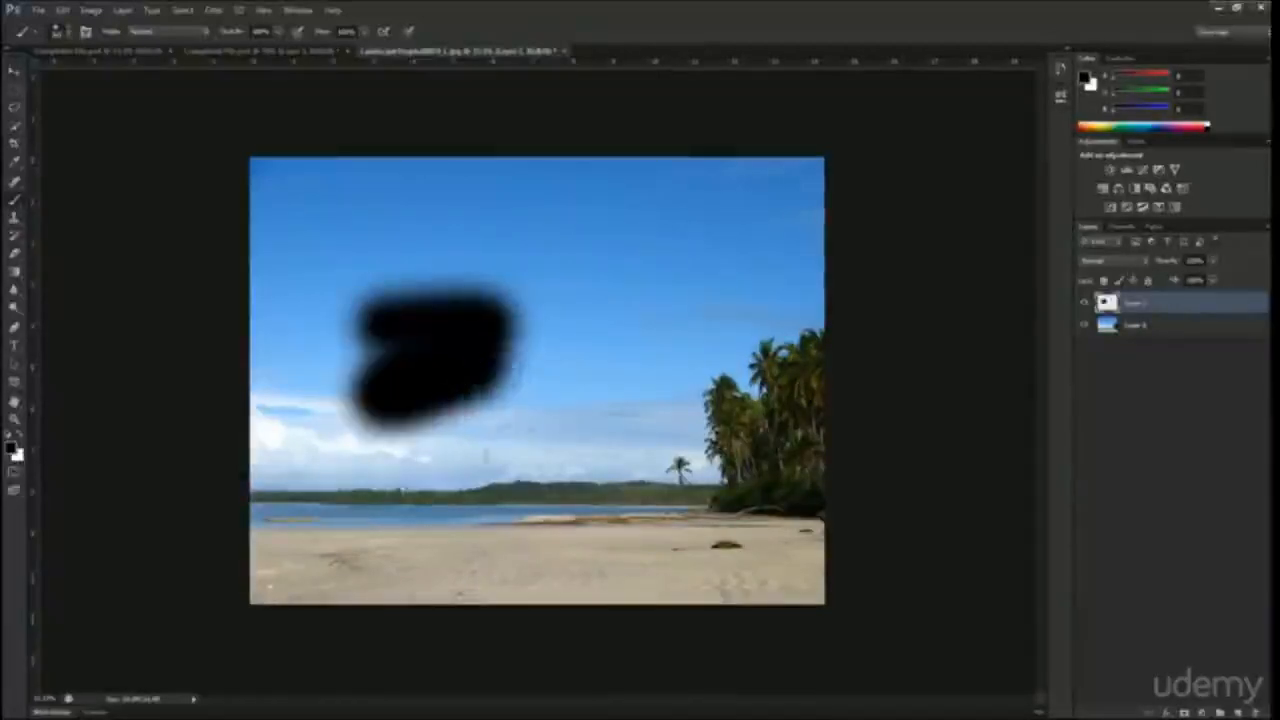
# - Warp the black blotch inward from its corners and lower edge into a slim slanted shape, and apply the Warp
pyautogui.rightClick(457, 360)
pyautogui.click(489, 464)
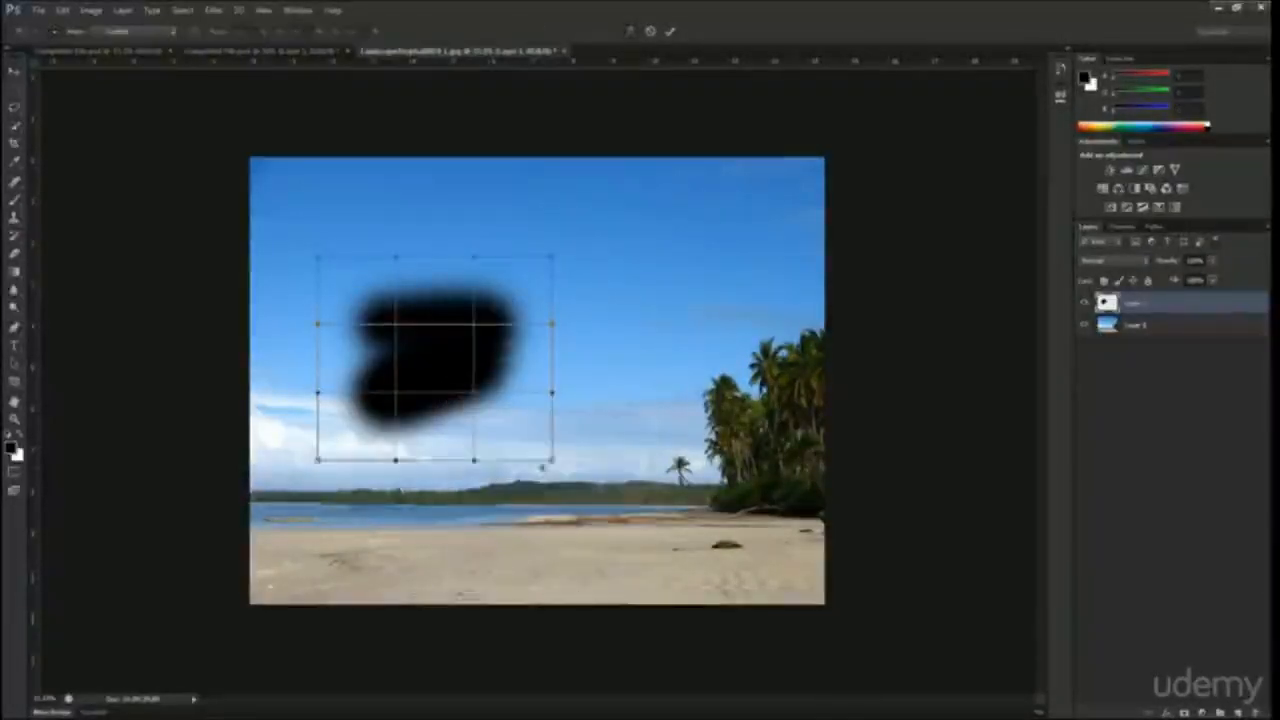
pyautogui.moveTo(551, 459); pyautogui.dragTo(514, 413)
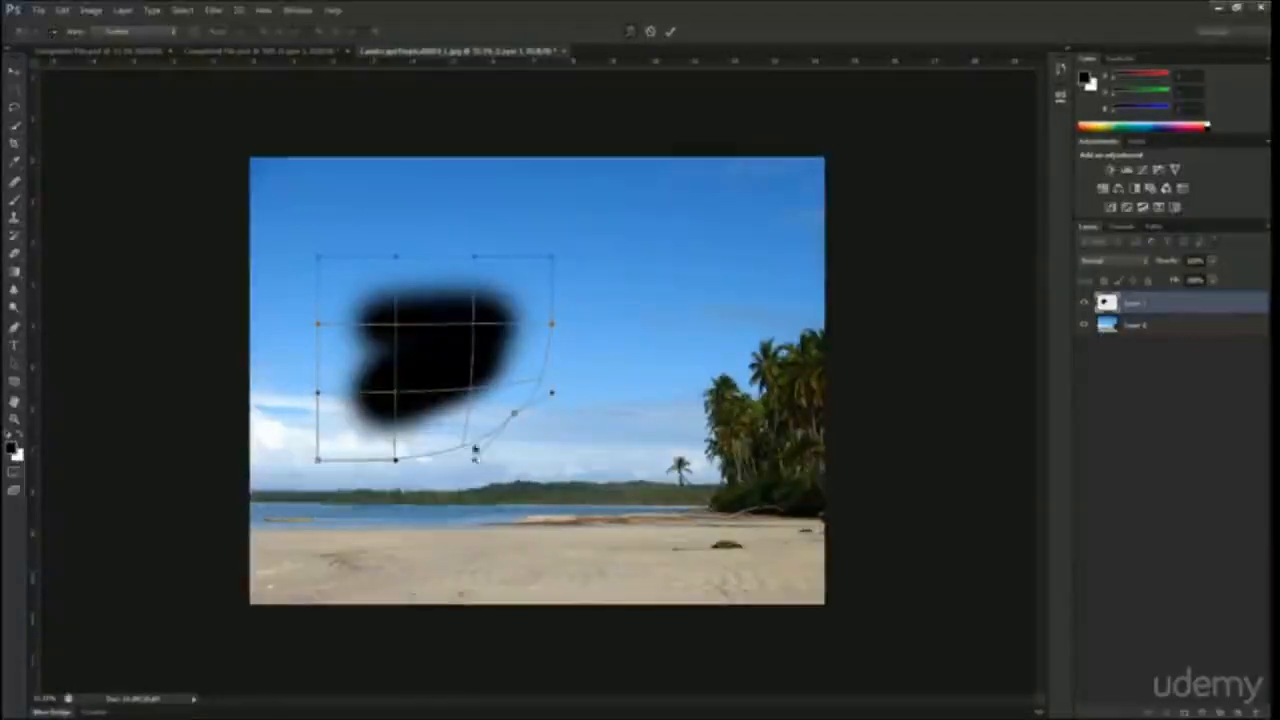
pyautogui.moveTo(474, 459); pyautogui.dragTo(416, 331)
pyautogui.moveTo(395, 261); pyautogui.dragTo(344, 274)
pyautogui.moveTo(434, 339); pyautogui.dragTo(360, 356)
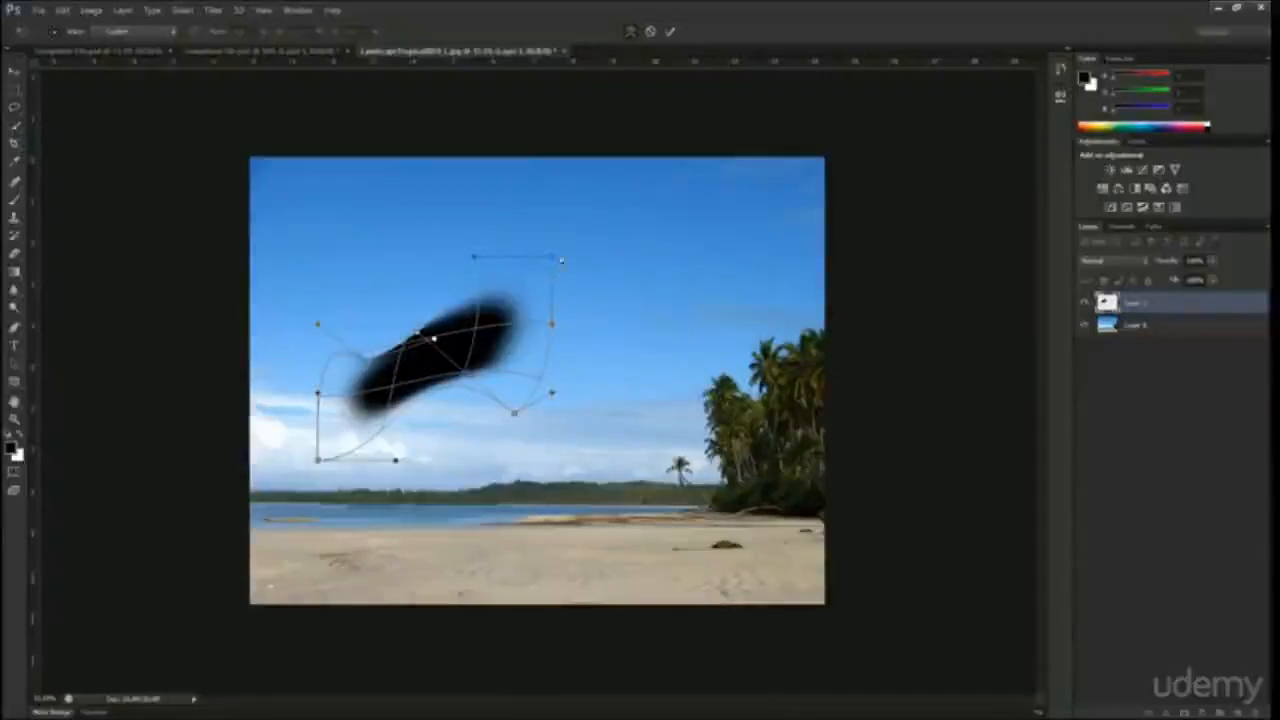
pyautogui.moveTo(551, 257); pyautogui.dragTo(498, 355)
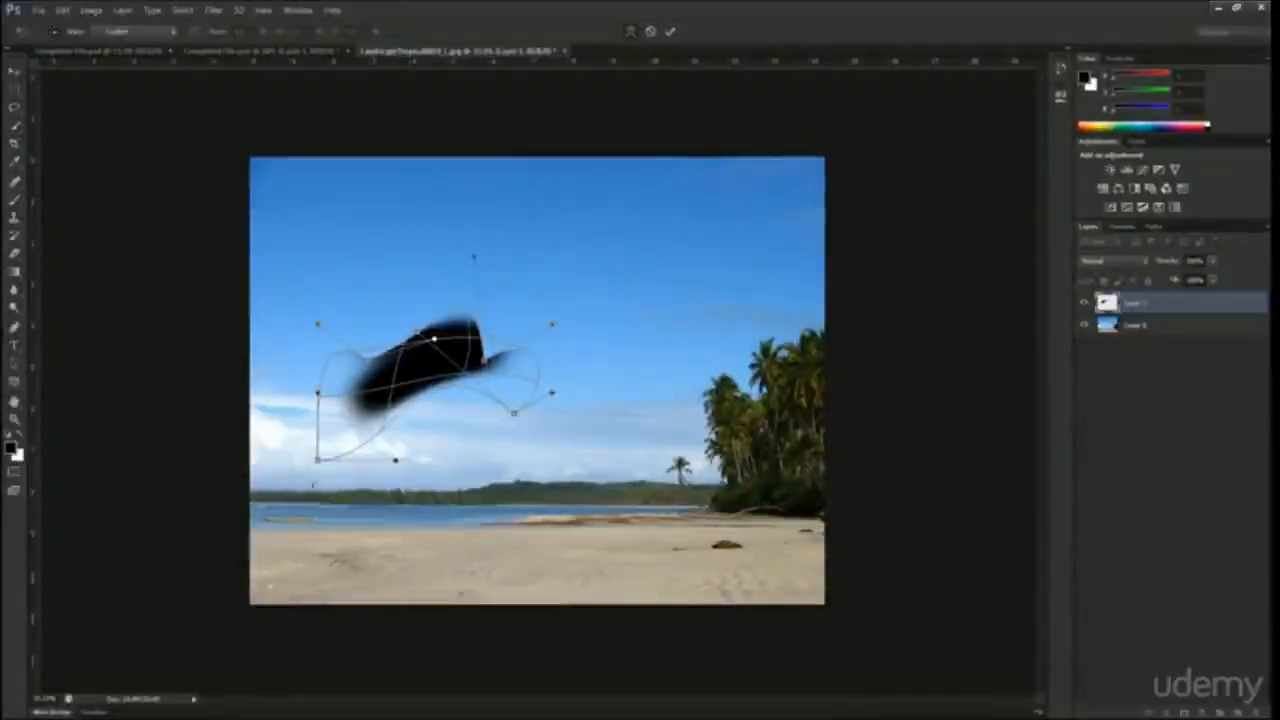
pyautogui.moveTo(316, 459)
pyautogui.mouseDown()
pyautogui.moveTo(337, 405)
pyautogui.moveTo(322, 398)
pyautogui.mouseUp()
pyautogui.press('Return')
# - Compare the blotch before and after its Warp using undo and redo, and delete its layer from the beach photo
pyautogui.press('b')
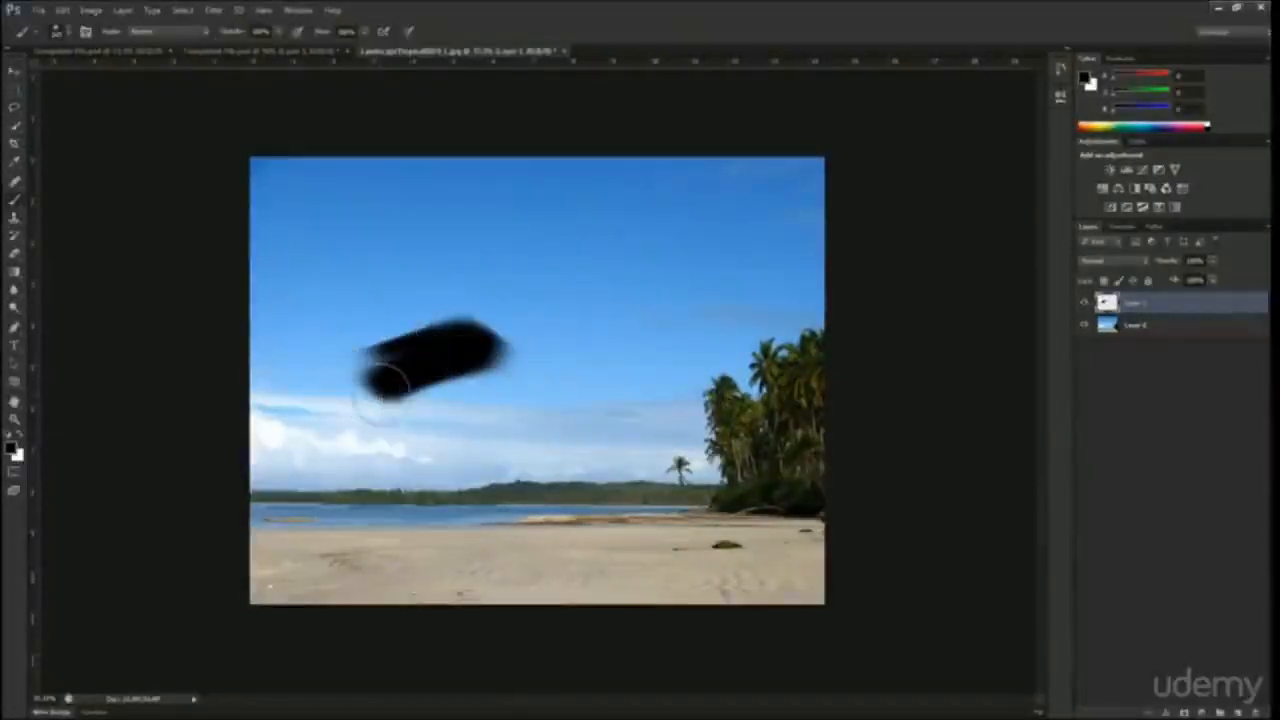
pyautogui.hotkey('ctrl', '+')
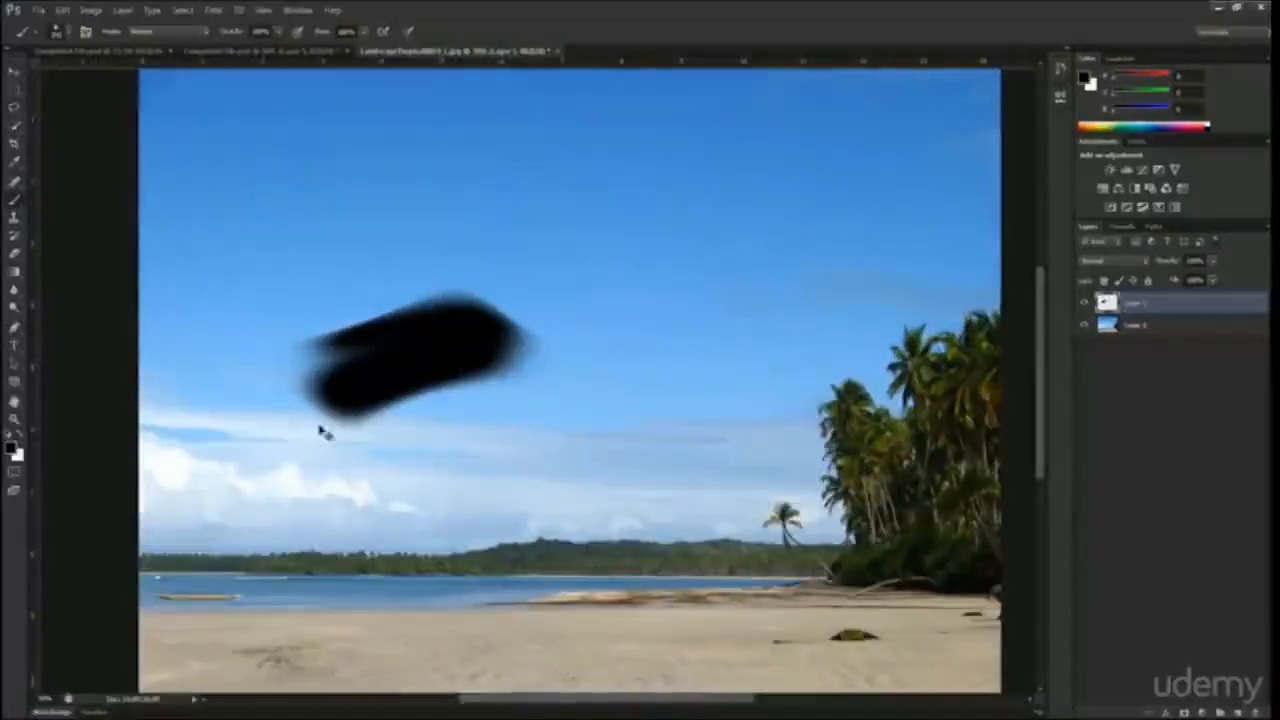
pyautogui.hotkey('ctrl', 'z')
pyautogui.hotkey('ctrl', 'z')
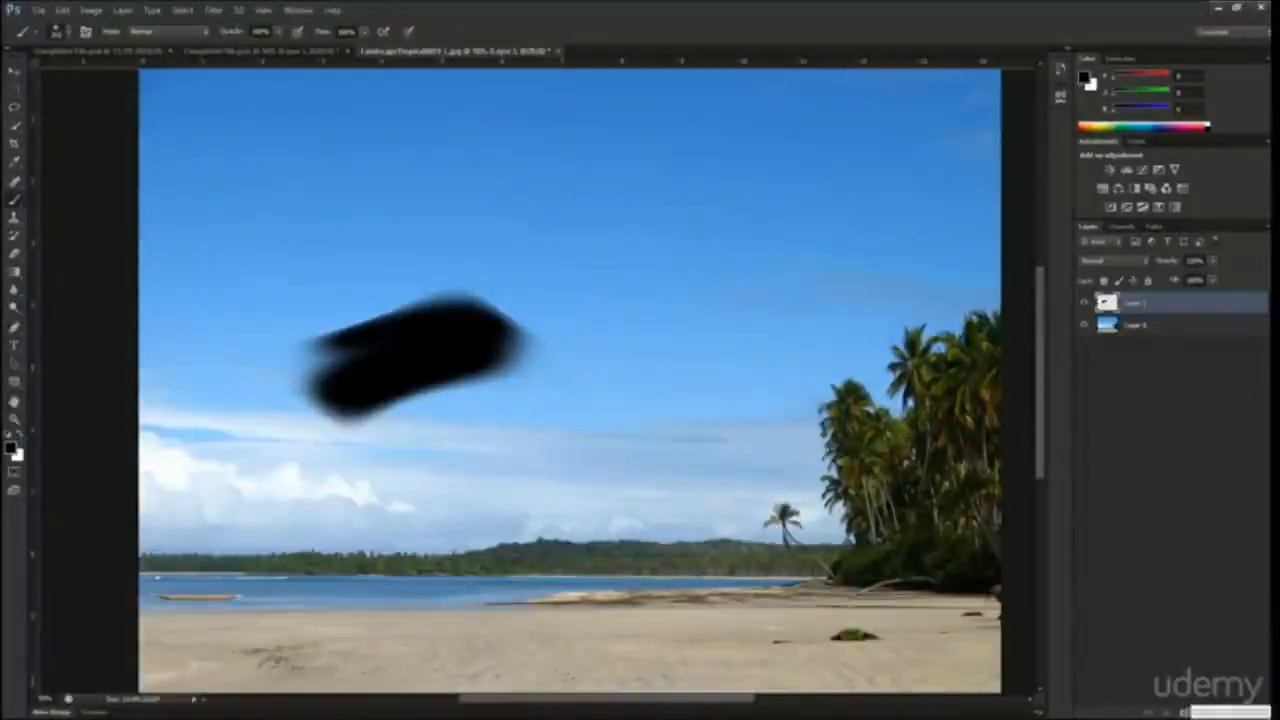
pyautogui.moveTo(1133, 313); pyautogui.dragTo(1245, 712)
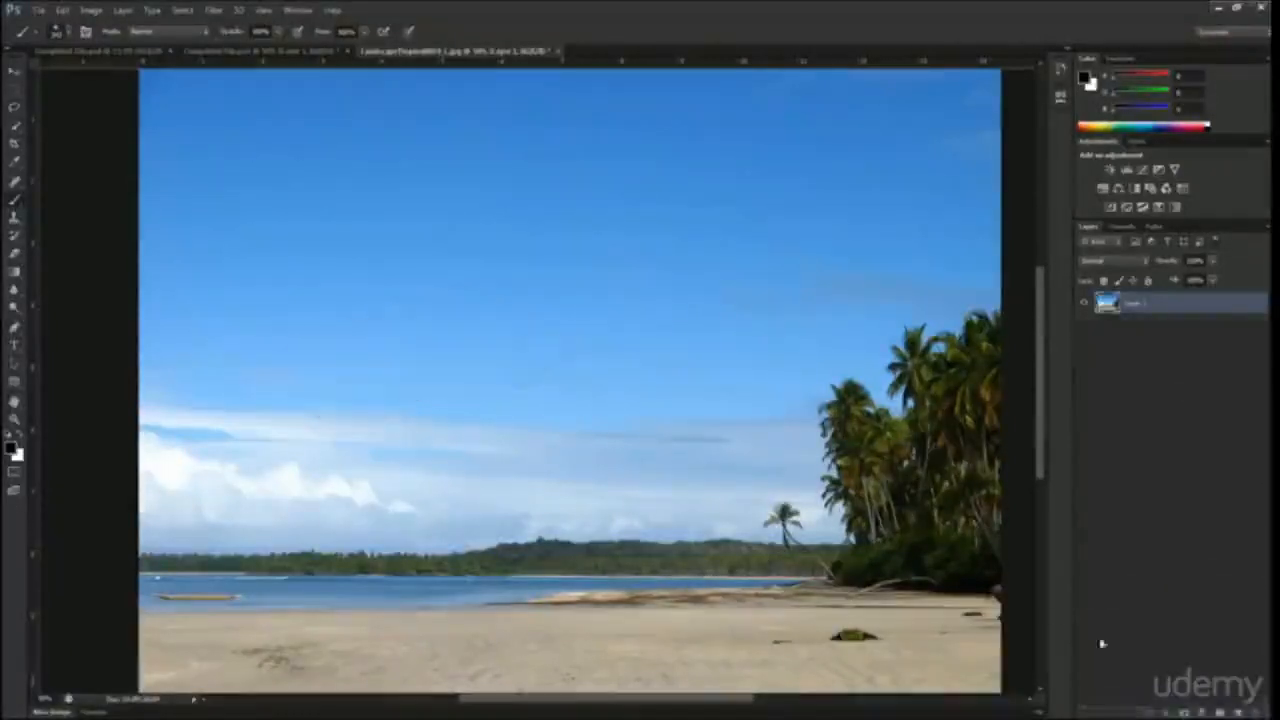
pyautogui.scroll(-2, 905, 562)
pyautogui.scroll(1, 905, 562)
pyautogui.hotkey('ctrl', '-')
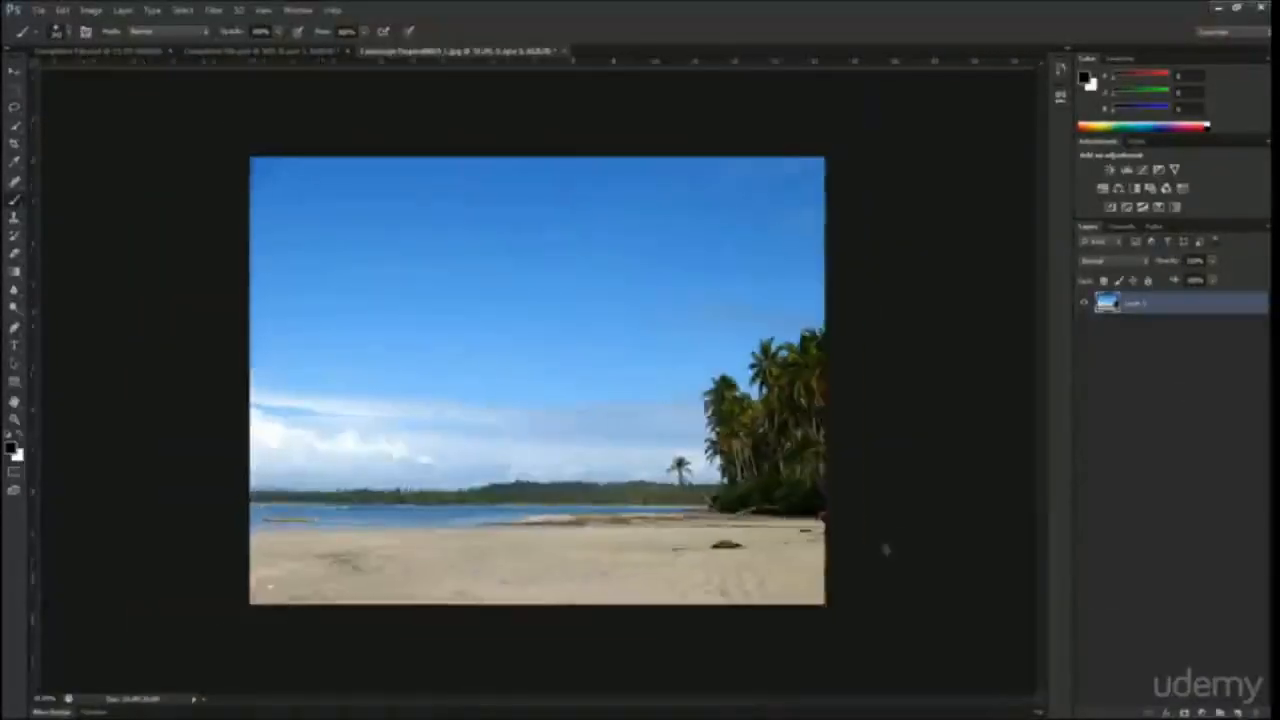
# - Start Free Transform on the beach photo and rotate it 180° and a further 90° clockwise
pyautogui.hotkey('ctrl', 't')
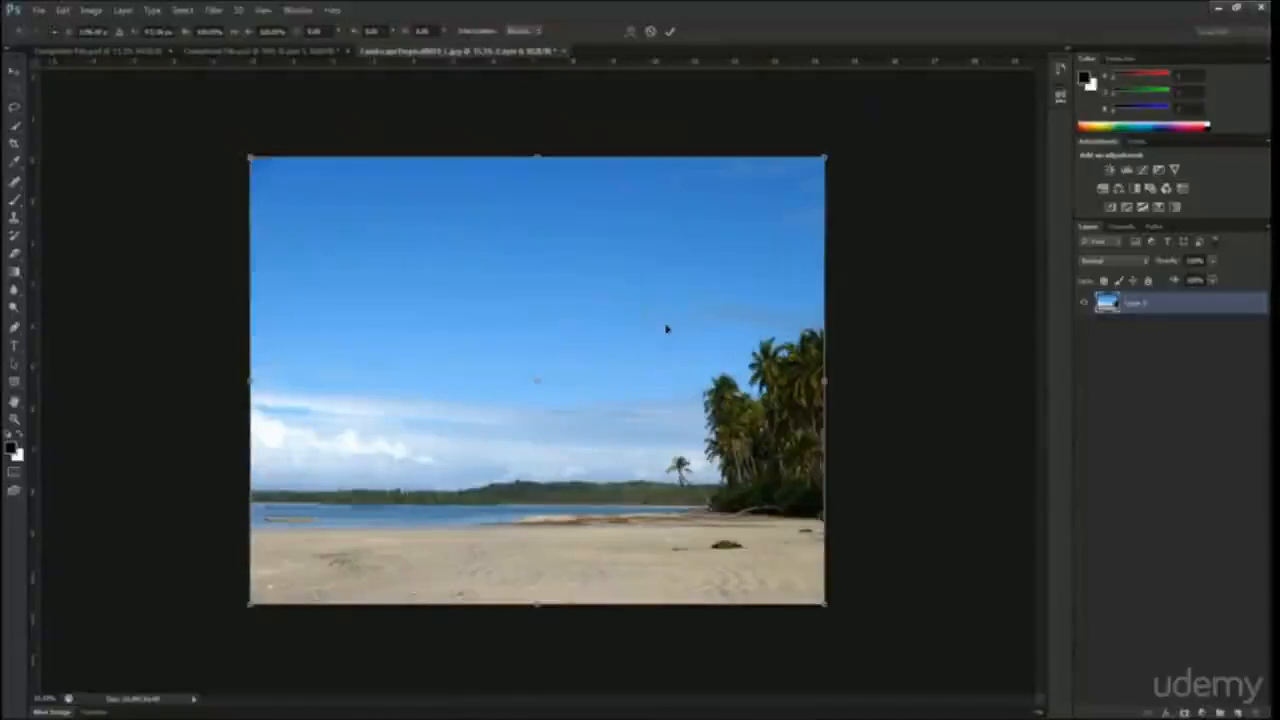
pyautogui.rightClick(666, 328)
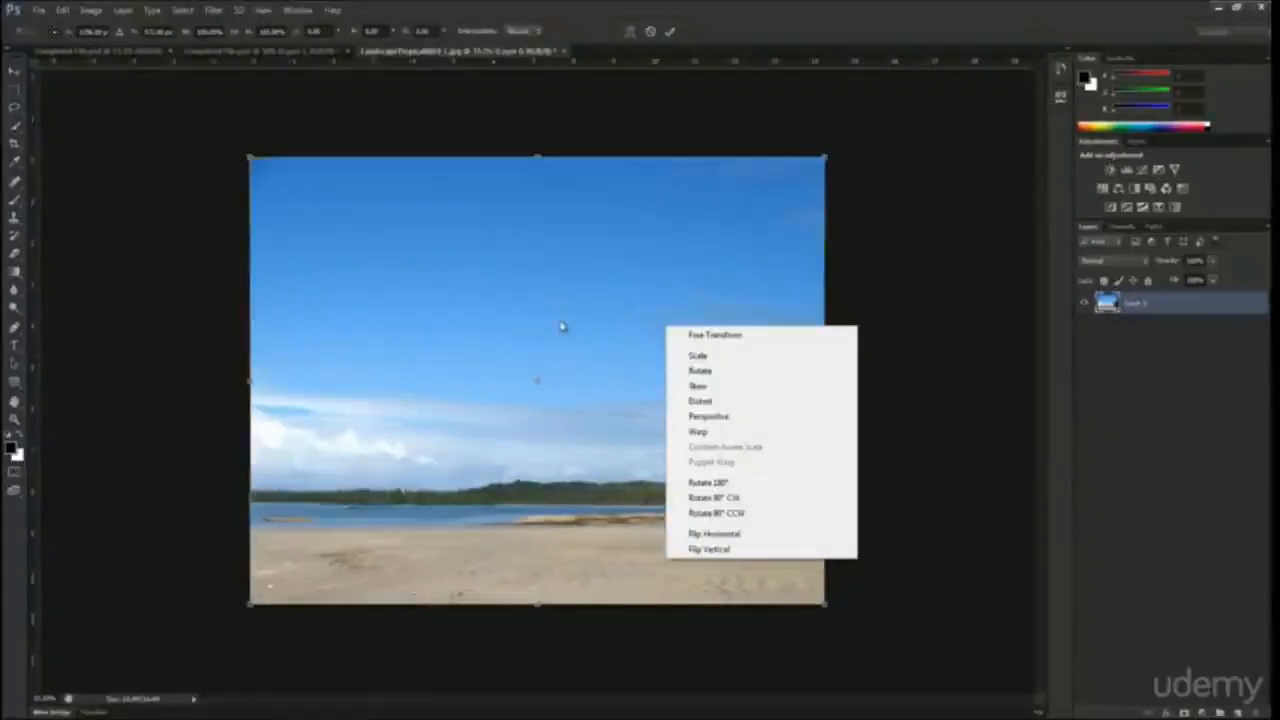
pyautogui.click(771, 270)
pyautogui.moveTo(884, 120); pyautogui.dragTo(376, 479)
pyautogui.rightClick(390, 436)
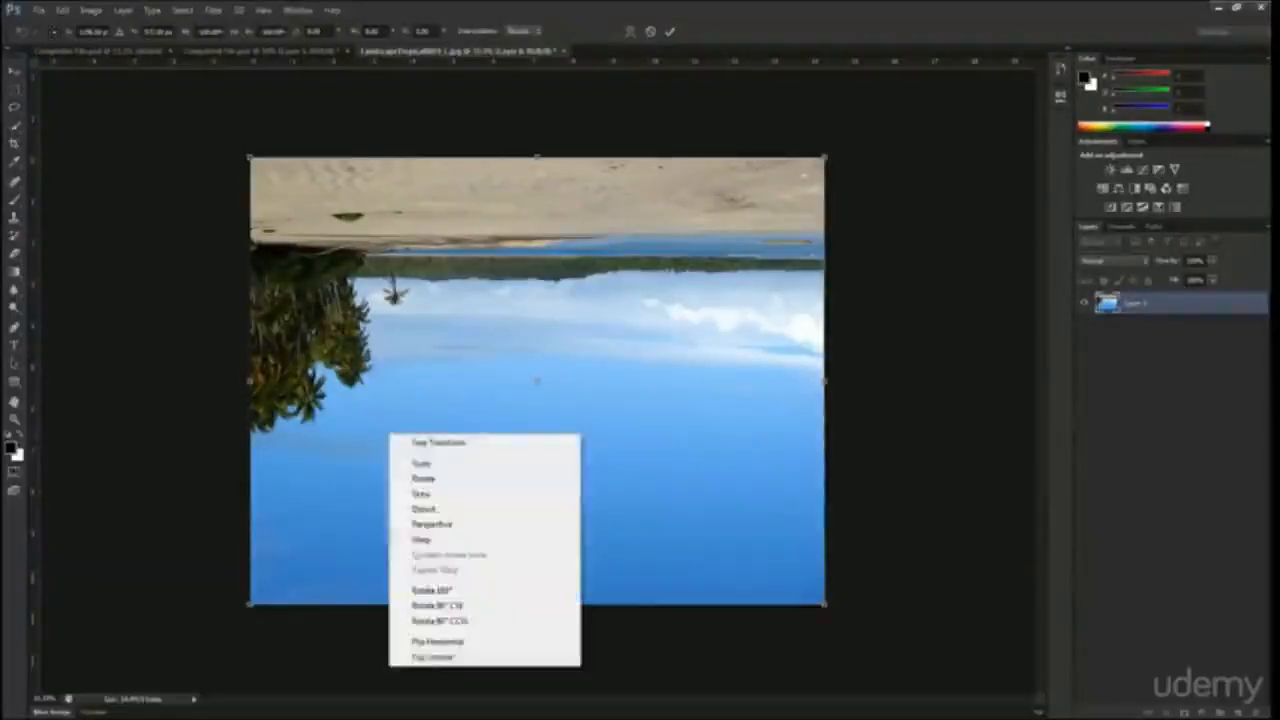
pyautogui.click(459, 606)
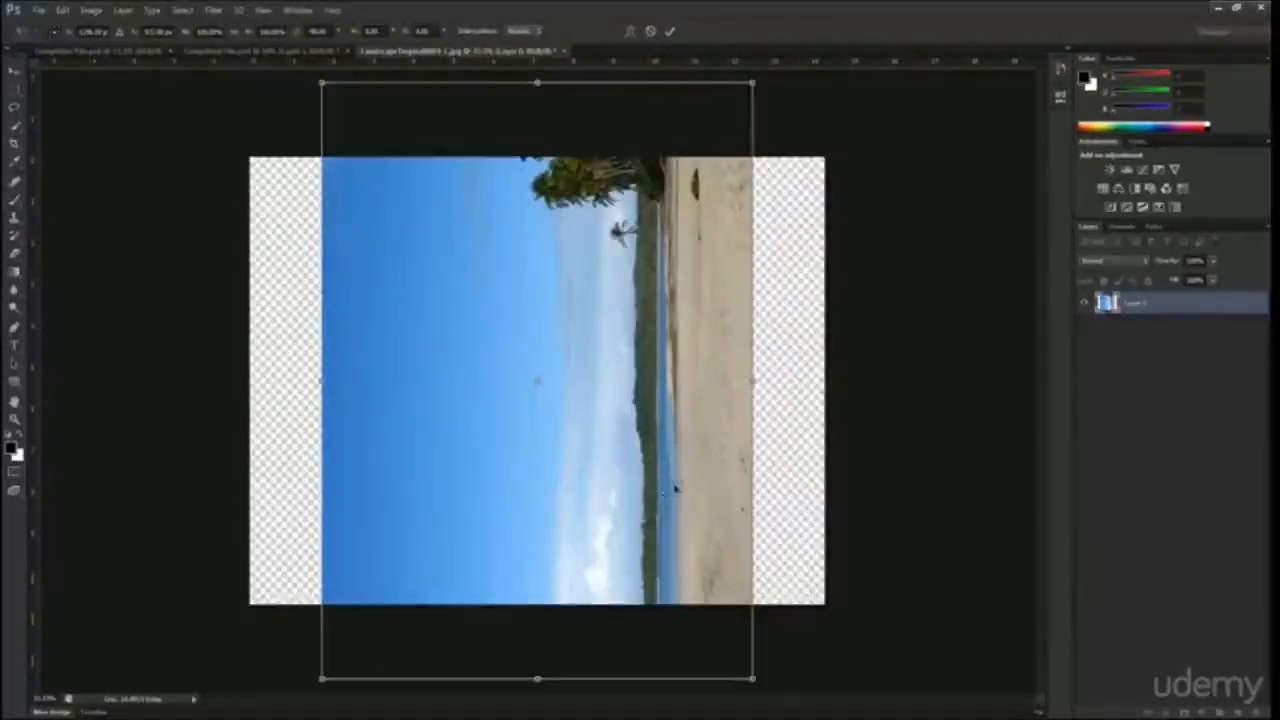
# - Bring the beach photo back upright by rotating it 180°, 90° clockwise and 180° again
pyautogui.rightClick(676, 487)
pyautogui.click(729, 645)
pyautogui.rightClick(609, 390)
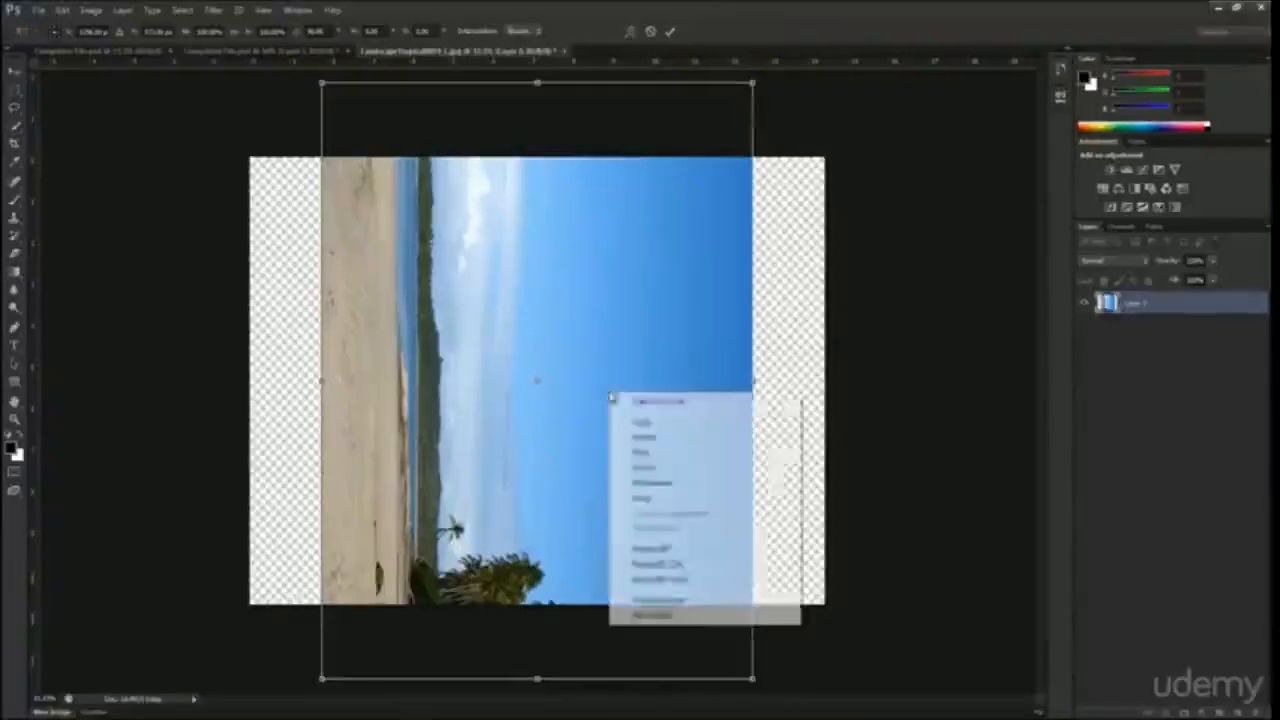
pyautogui.click(670, 563)
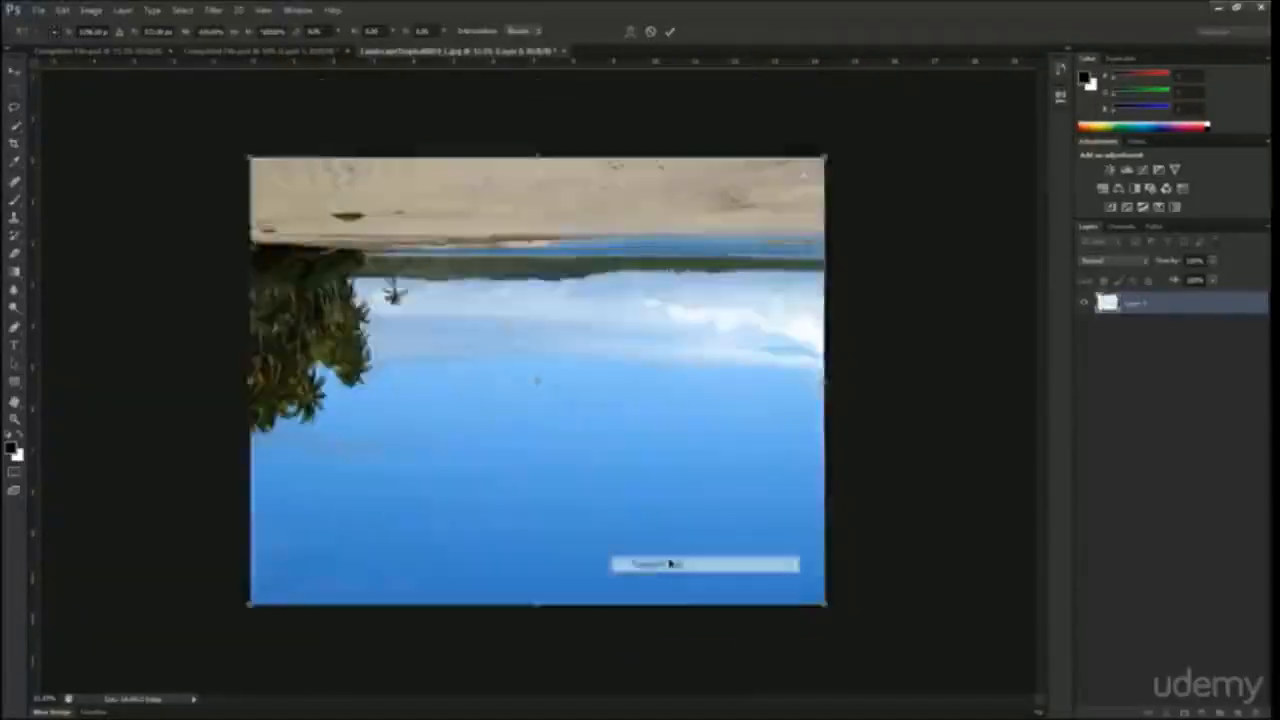
pyautogui.rightClick(699, 480)
pyautogui.click(745, 631)
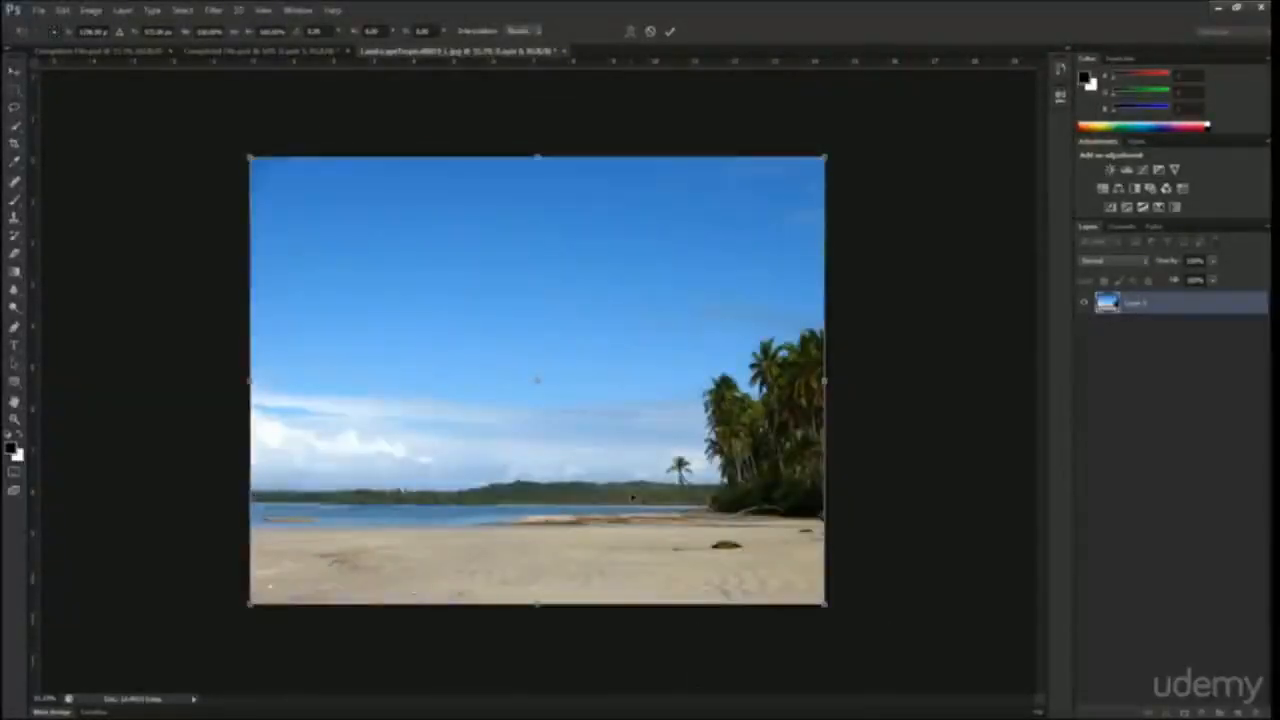